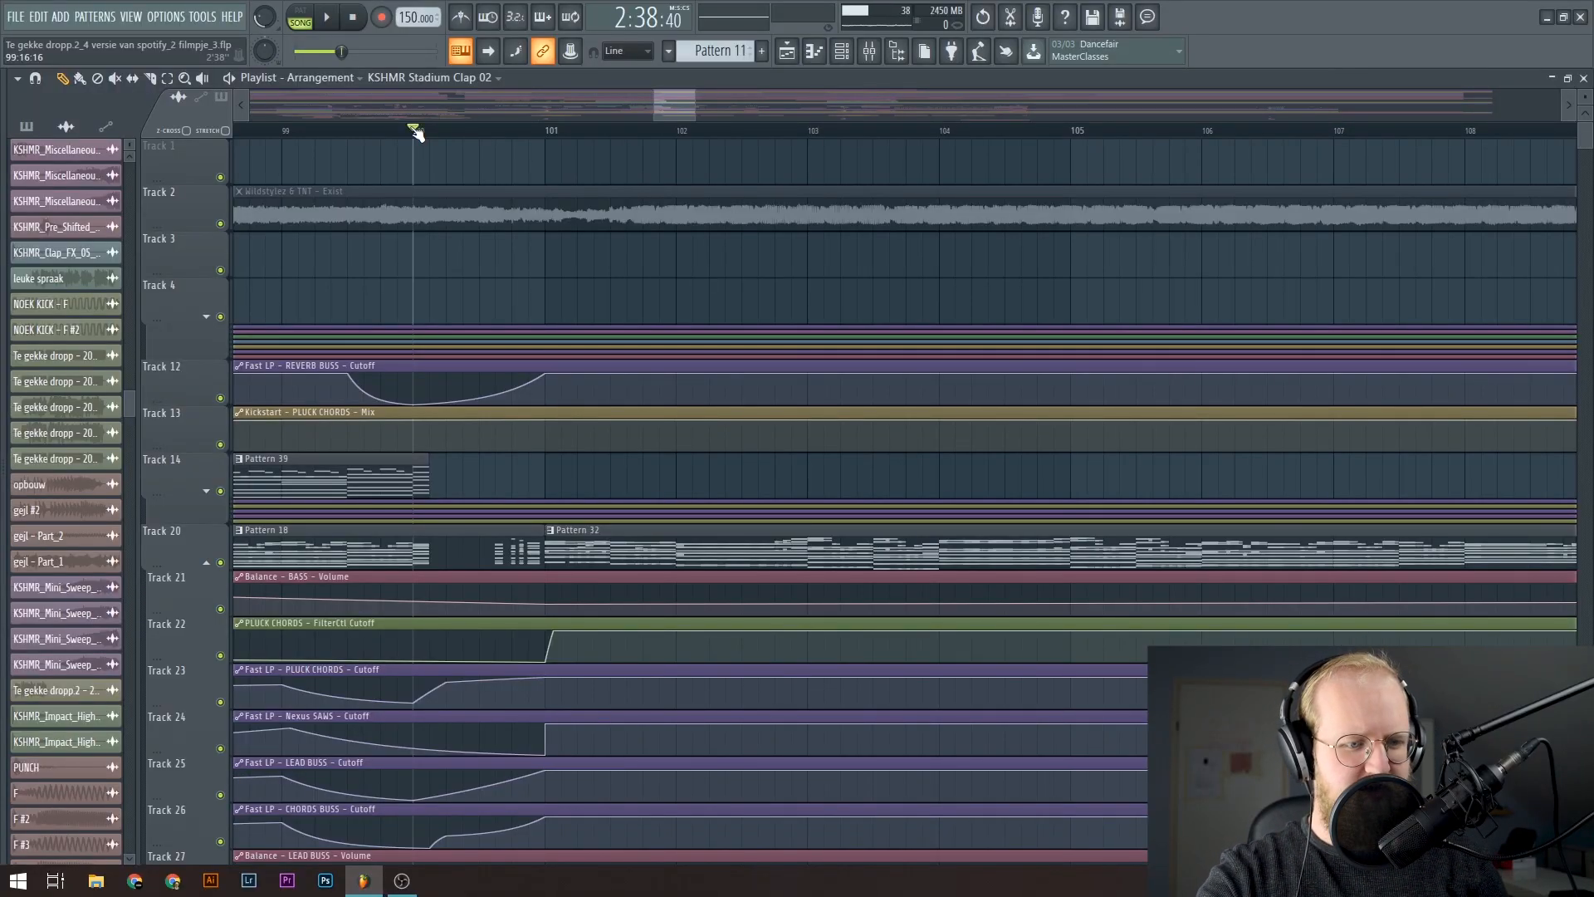
pyautogui.scroll(-2, 415, 132)
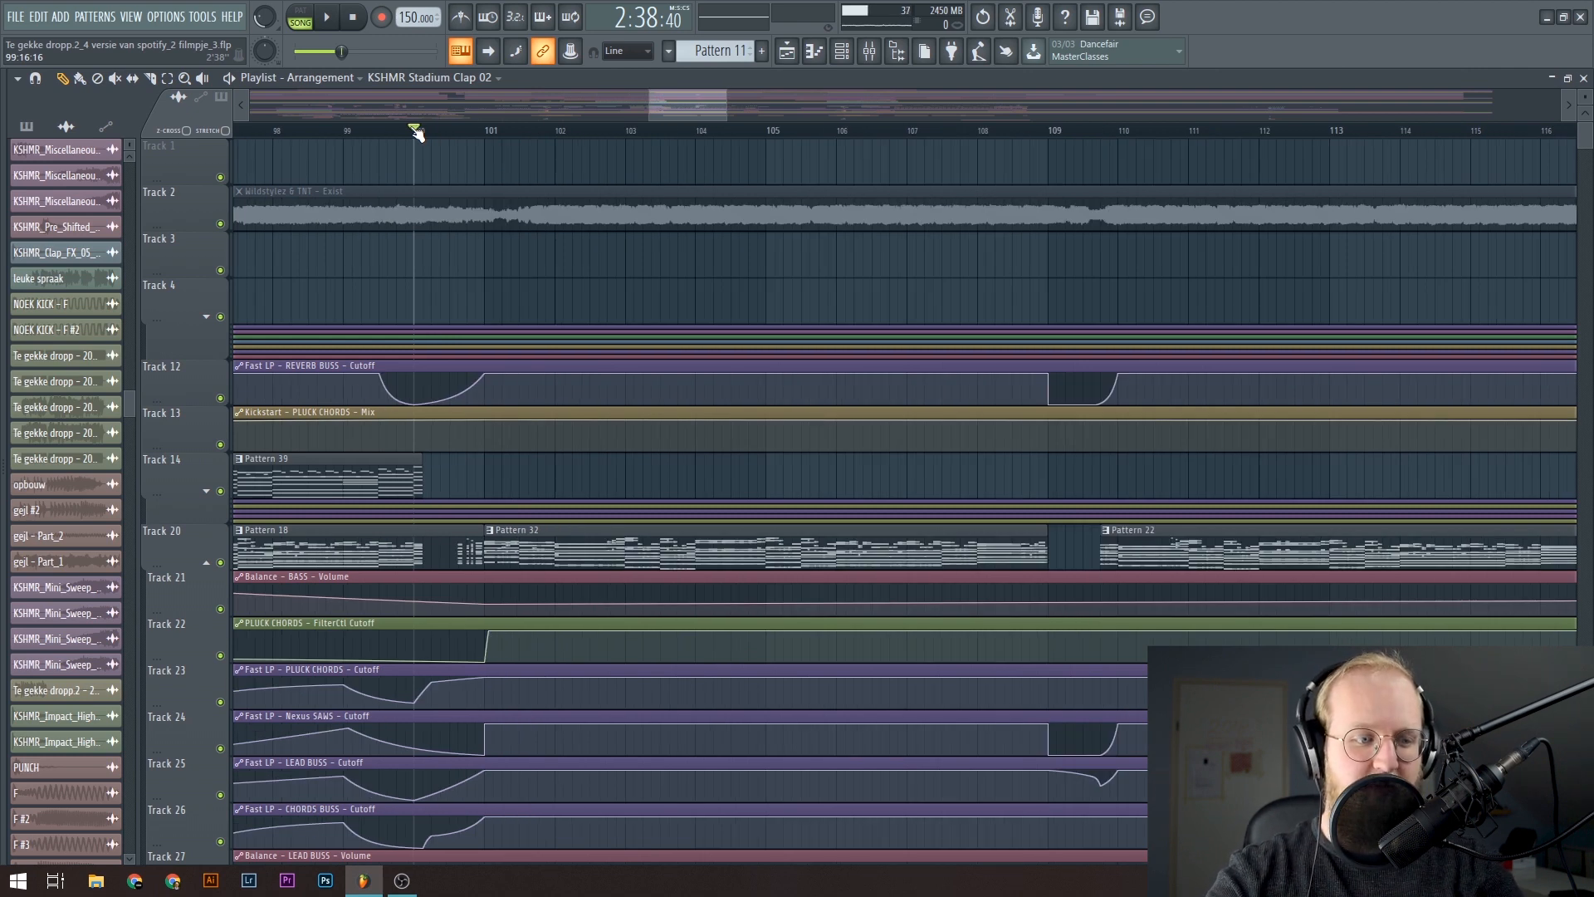
# Step: Bring the mixer up over the arrangement and play the drop from its start, then stop
pyautogui.click(415, 133)
pyautogui.press('space')
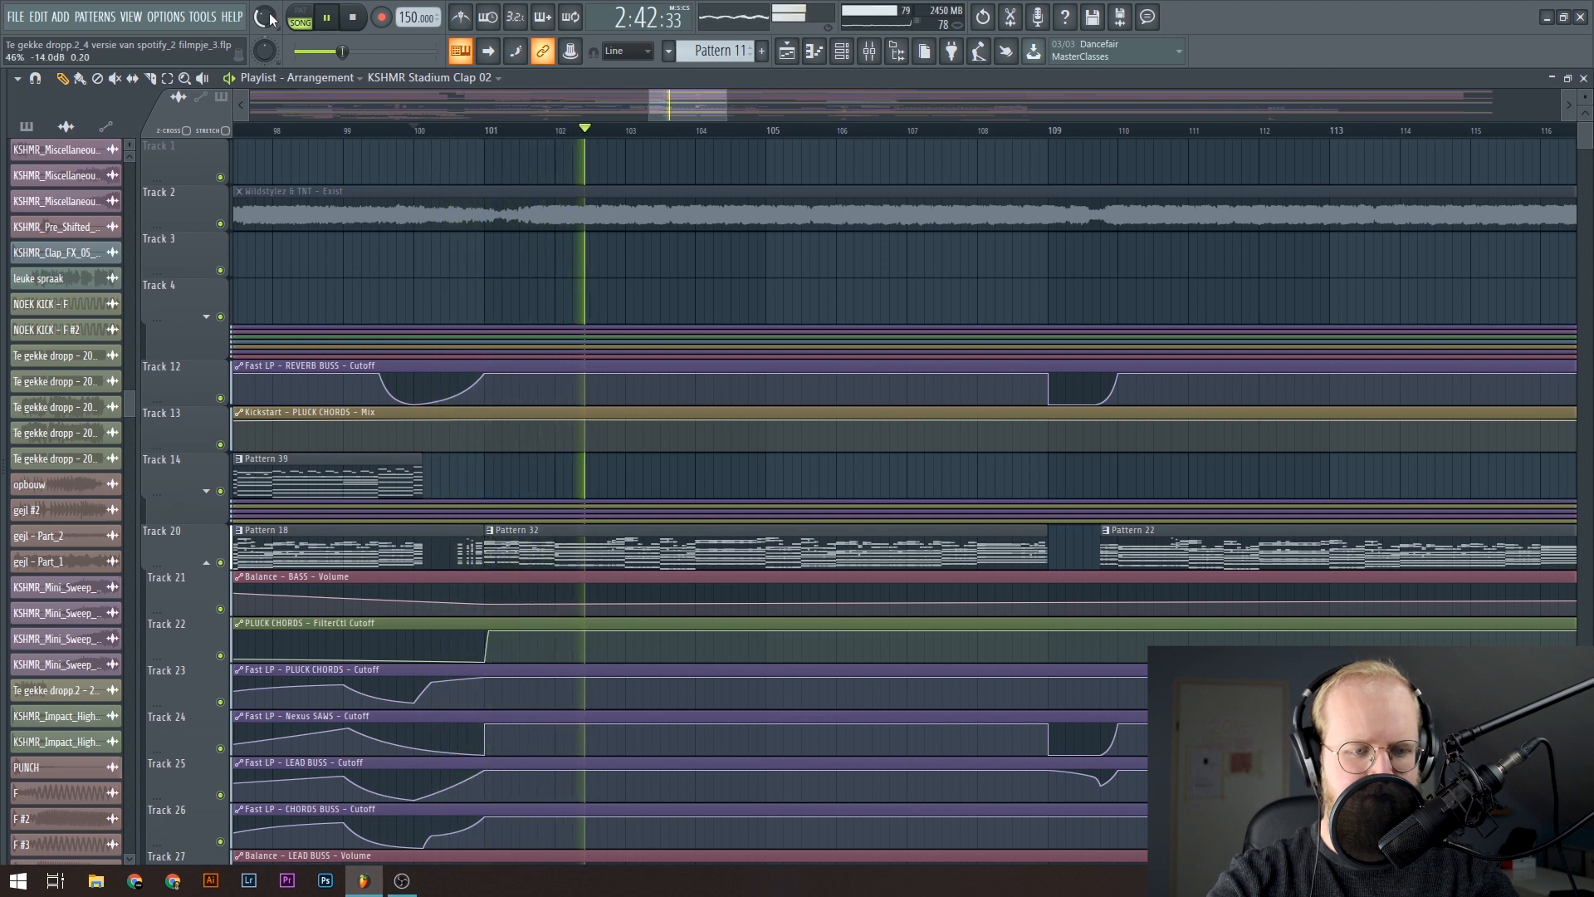
pyautogui.scroll(-1, 373, 143)
pyautogui.scroll(-1, 372, 142)
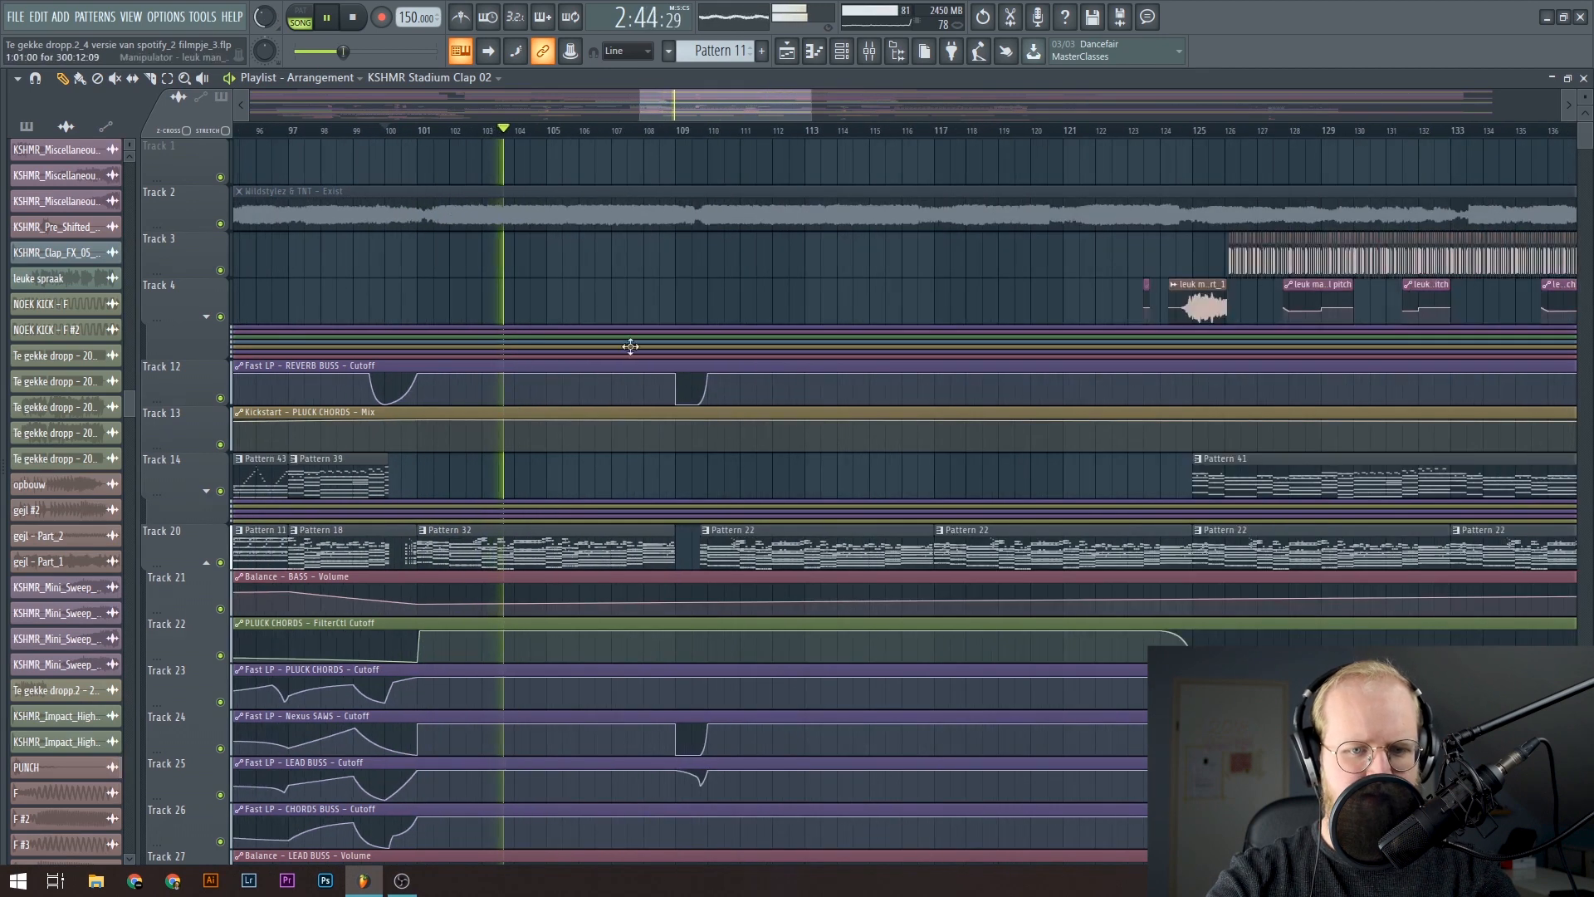
pyautogui.scroll(-3, 602, 500)
pyautogui.scroll(-3, 602, 502)
pyautogui.scroll(-3, 597, 498)
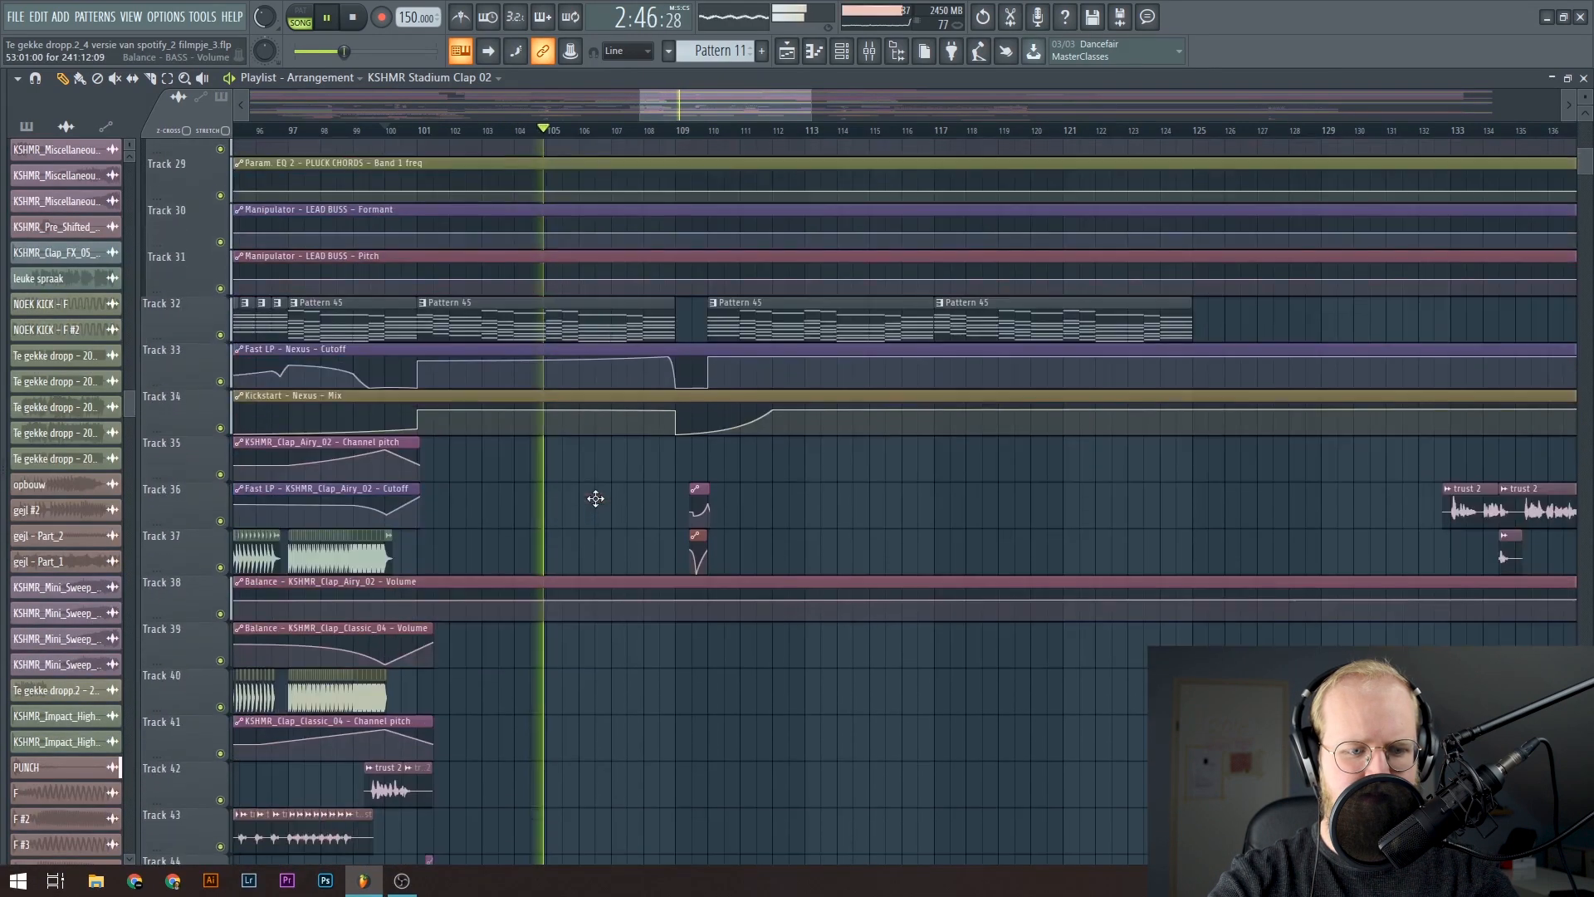
pyautogui.scroll(-2, 596, 498)
pyautogui.scroll(-2, 597, 498)
pyautogui.scroll(-2, 595, 499)
pyautogui.scroll(-3, 595, 499)
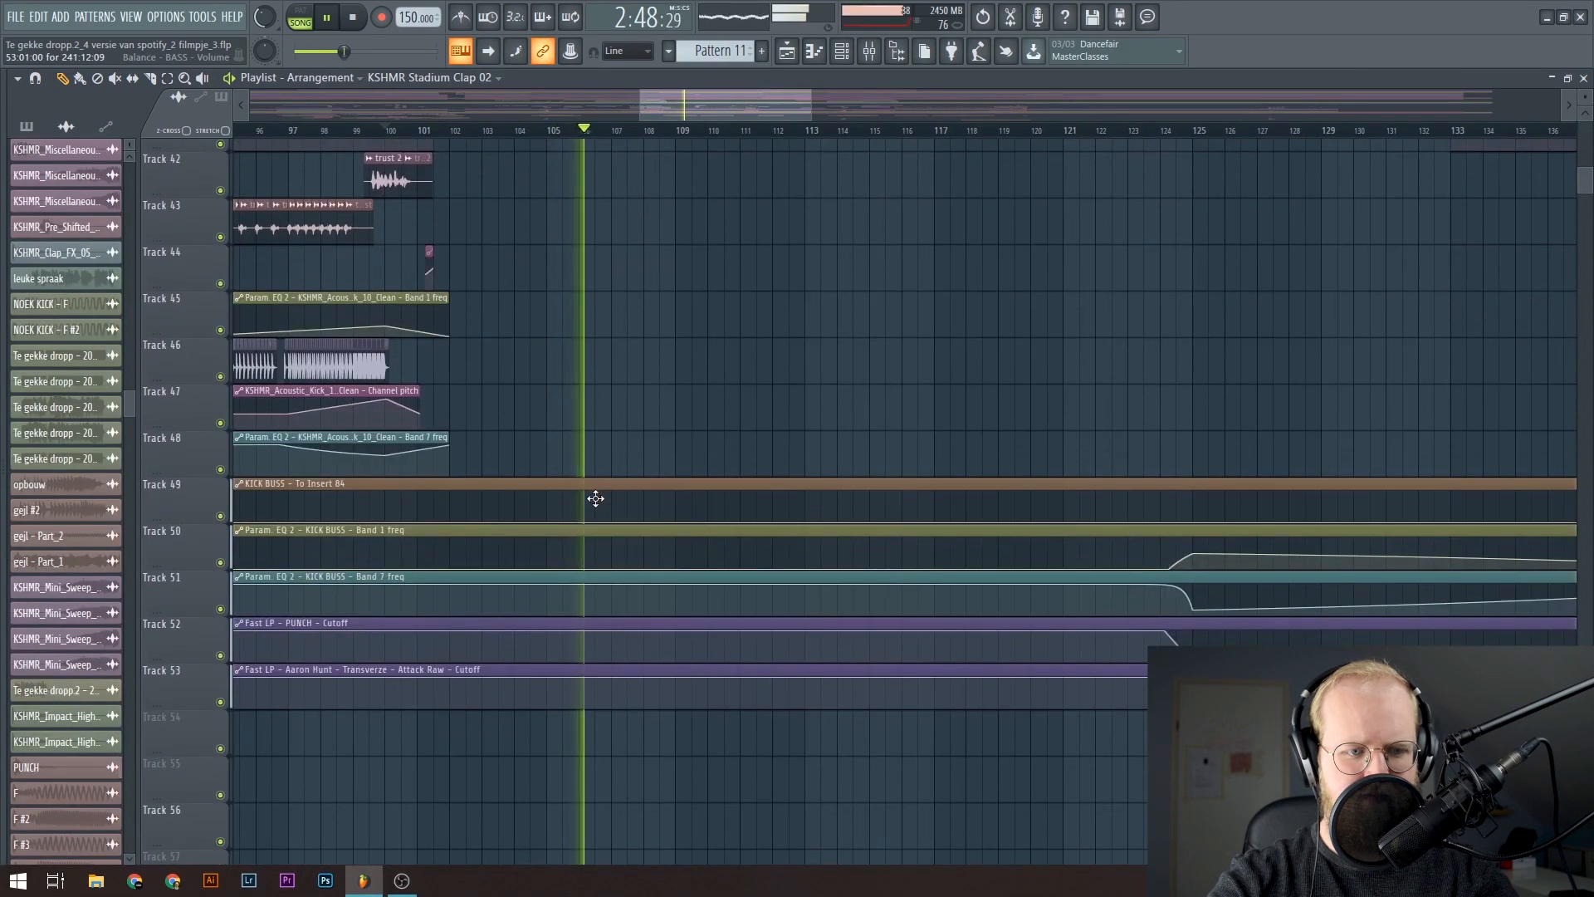
pyautogui.scroll(2, 664, 487)
pyautogui.scroll(3, 663, 488)
pyautogui.scroll(3, 663, 487)
pyautogui.scroll(-3, 663, 487)
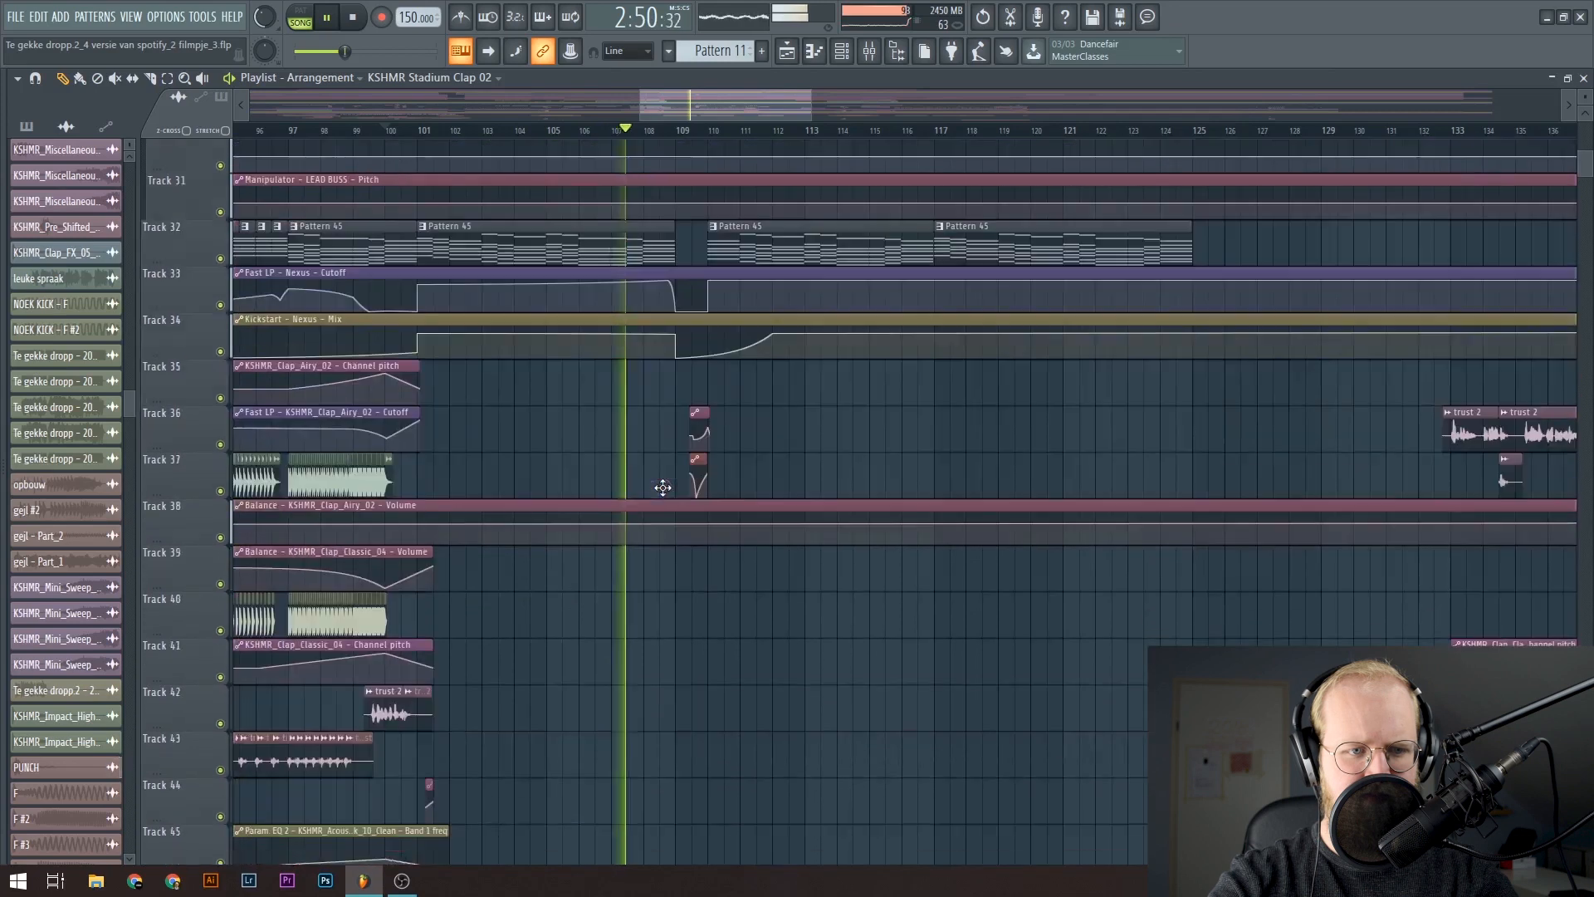
pyautogui.scroll(-4, 662, 488)
pyautogui.scroll(-5, 664, 486)
pyautogui.scroll(-4, 663, 488)
pyautogui.scroll(-2, 663, 488)
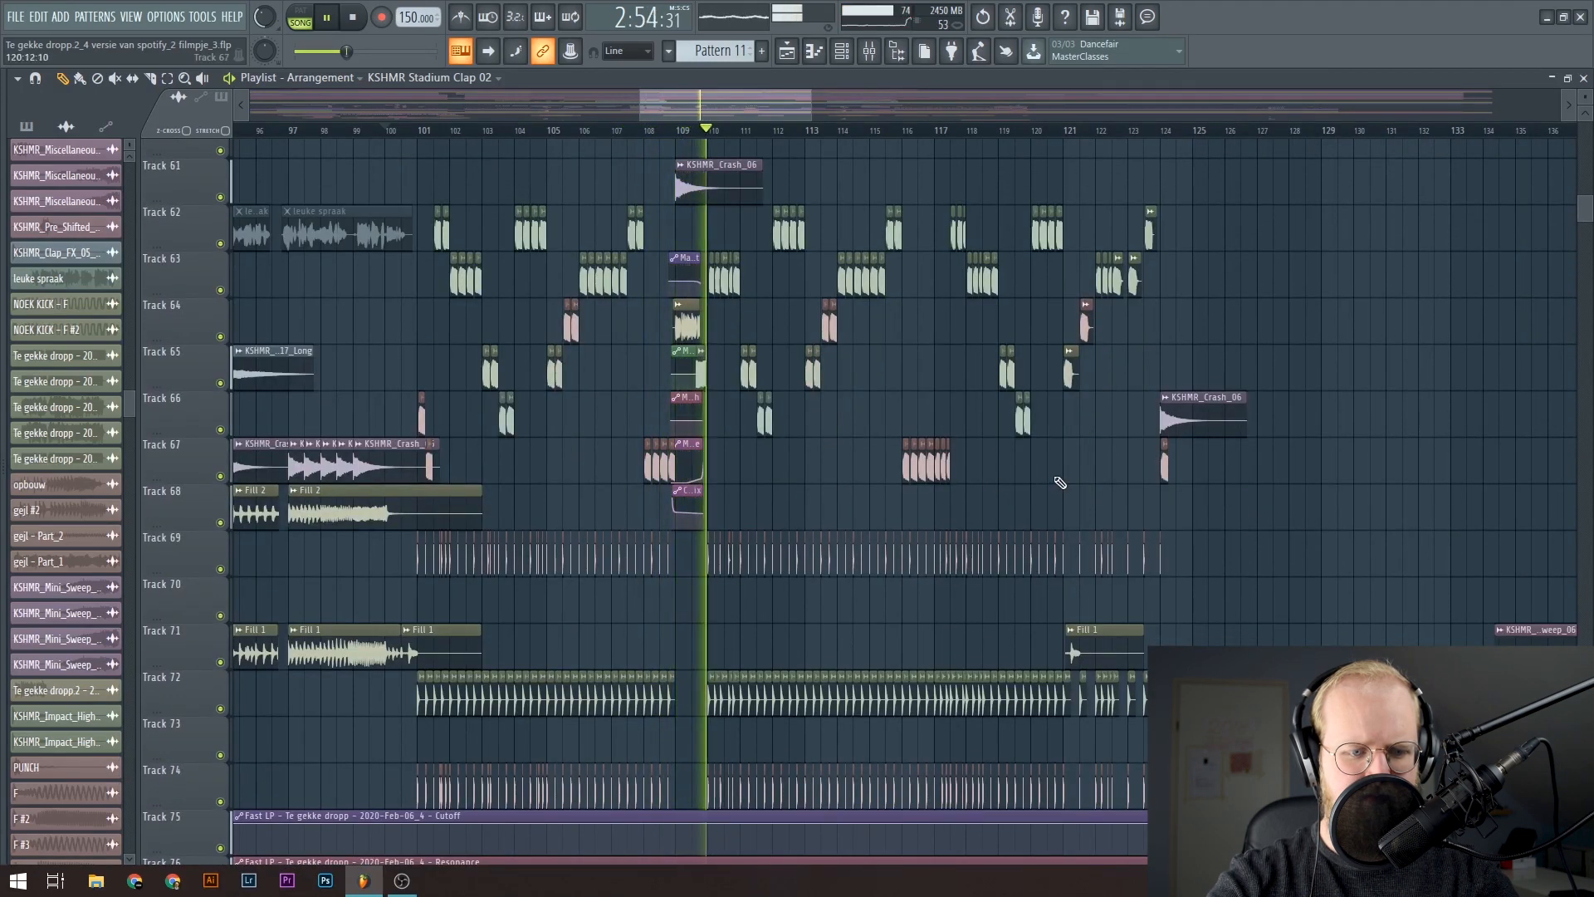
pyautogui.scroll(4, 804, 496)
pyautogui.scroll(4, 804, 497)
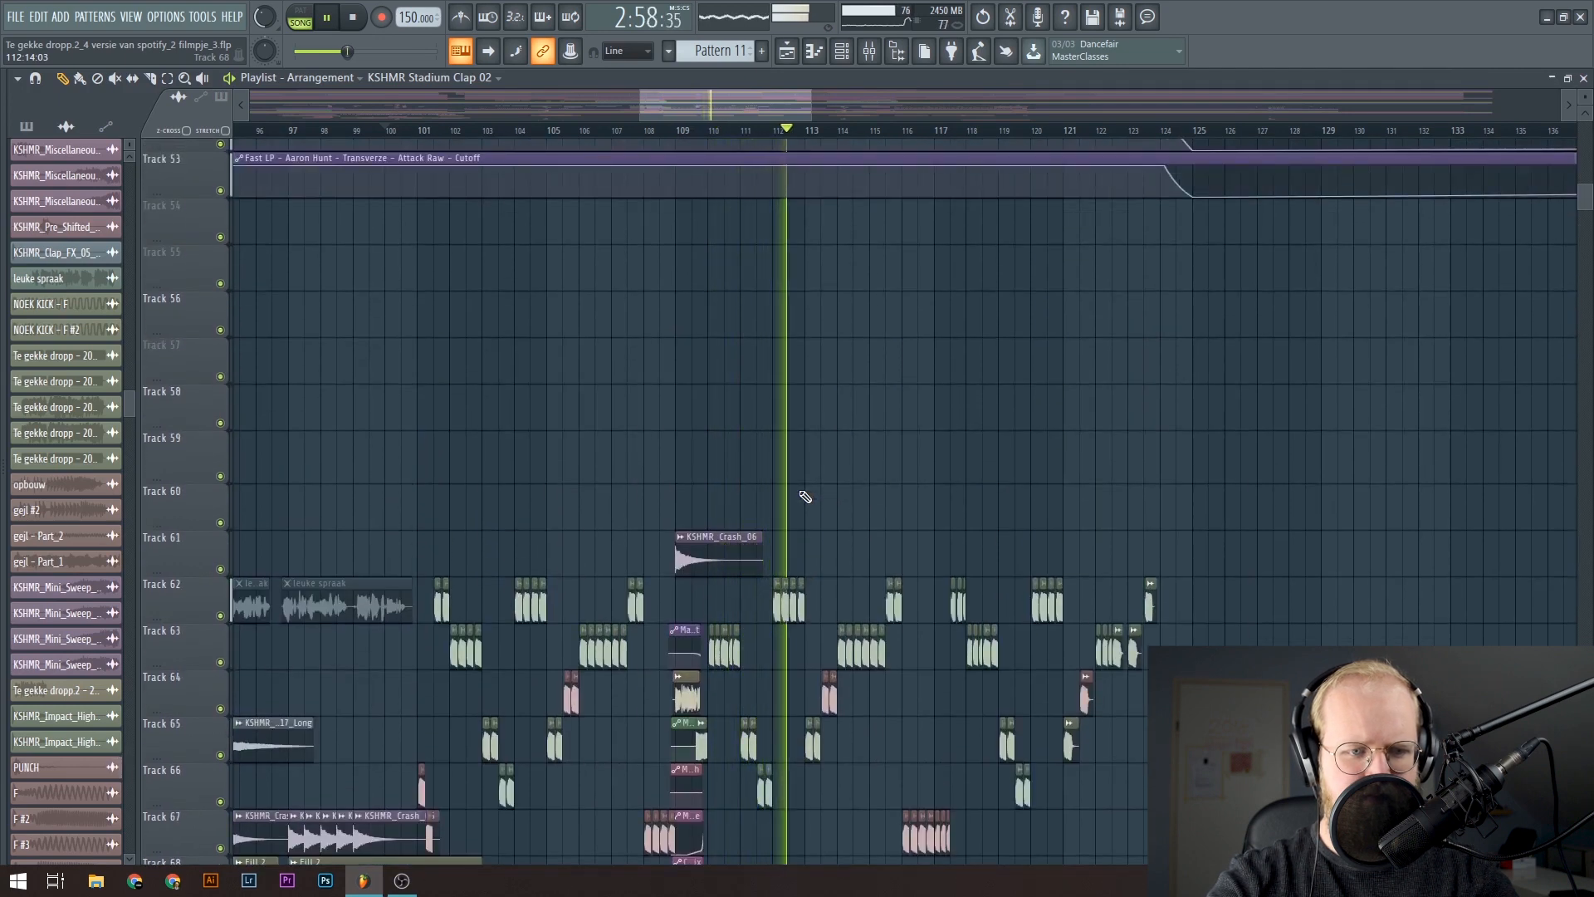
pyautogui.scroll(4, 374, 400)
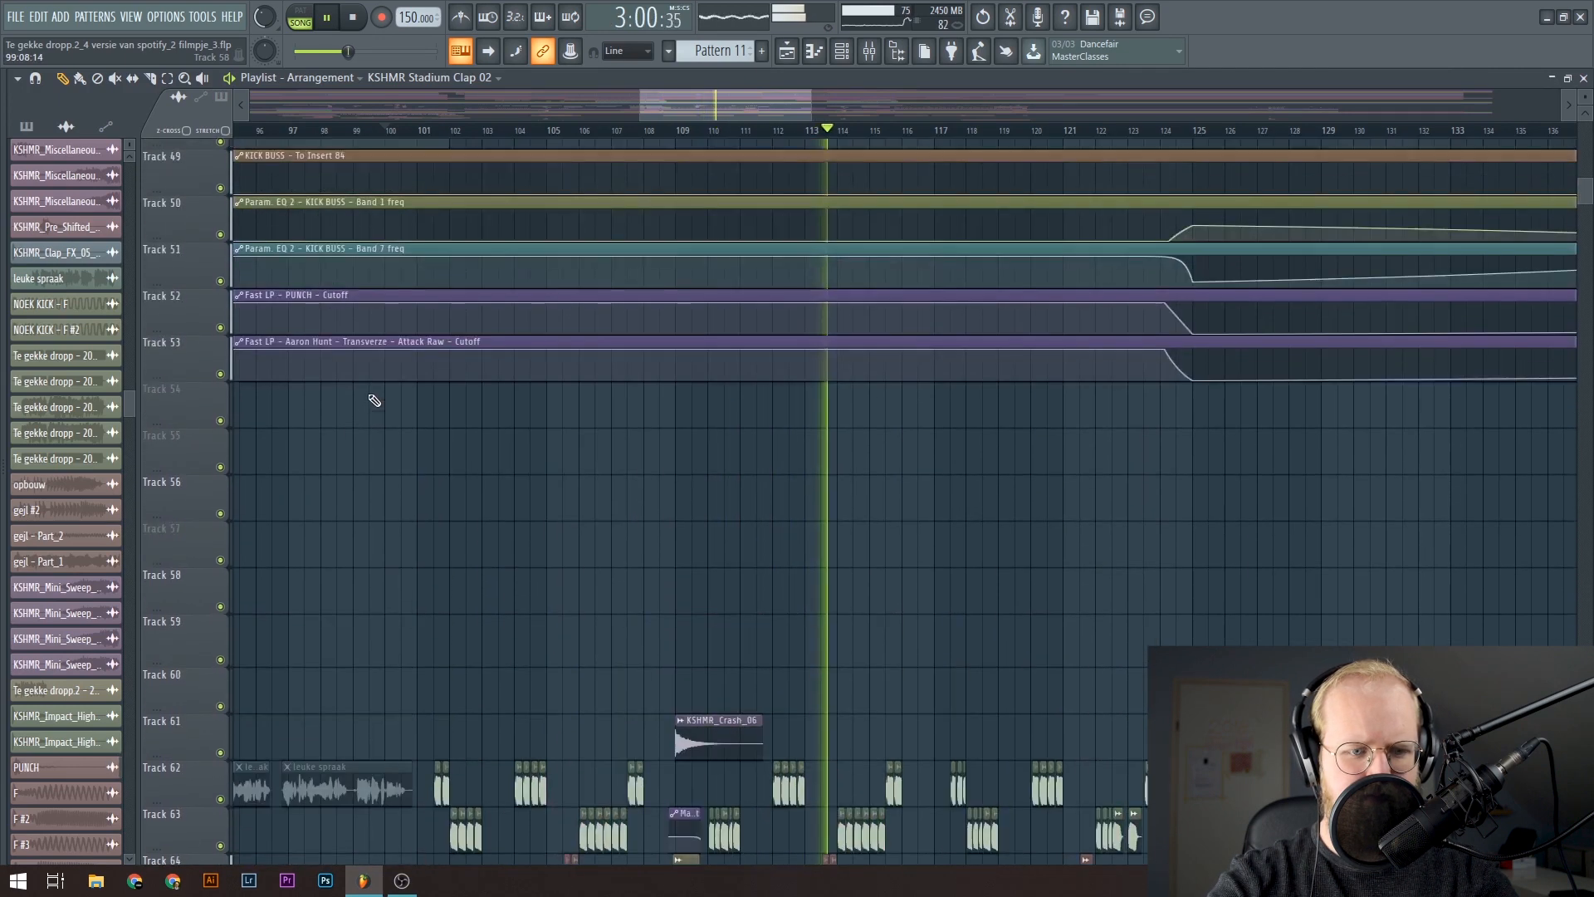
pyautogui.scroll(4, 374, 399)
pyautogui.scroll(4, 375, 399)
pyautogui.scroll(4, 374, 400)
pyautogui.scroll(4, 374, 399)
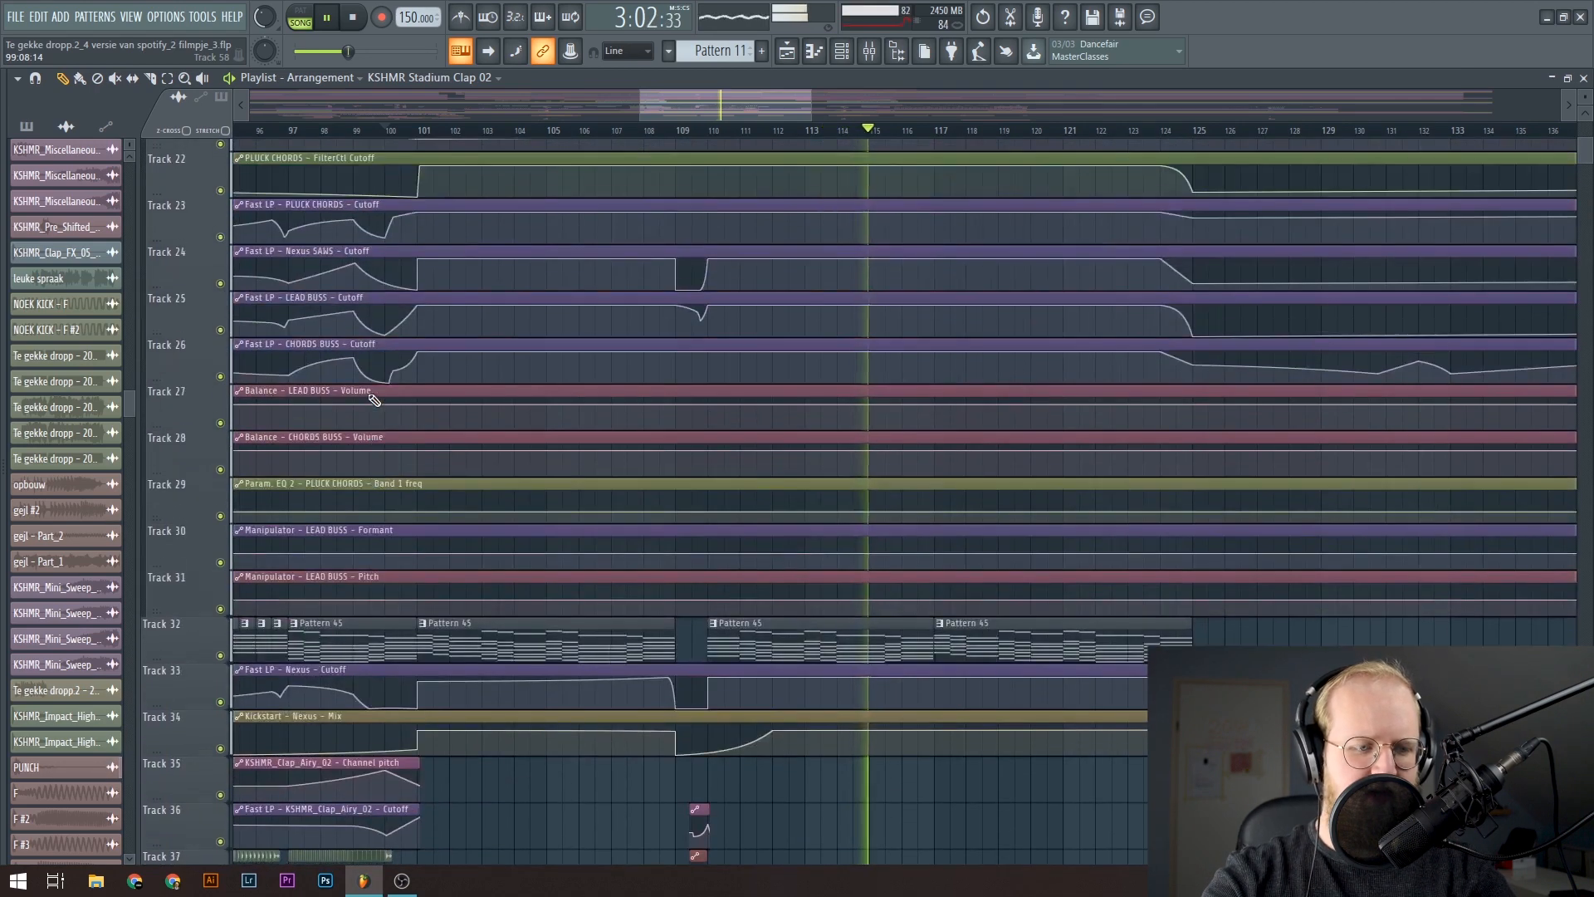
pyautogui.scroll(4, 375, 398)
pyautogui.scroll(4, 374, 399)
pyautogui.scroll(3, 374, 400)
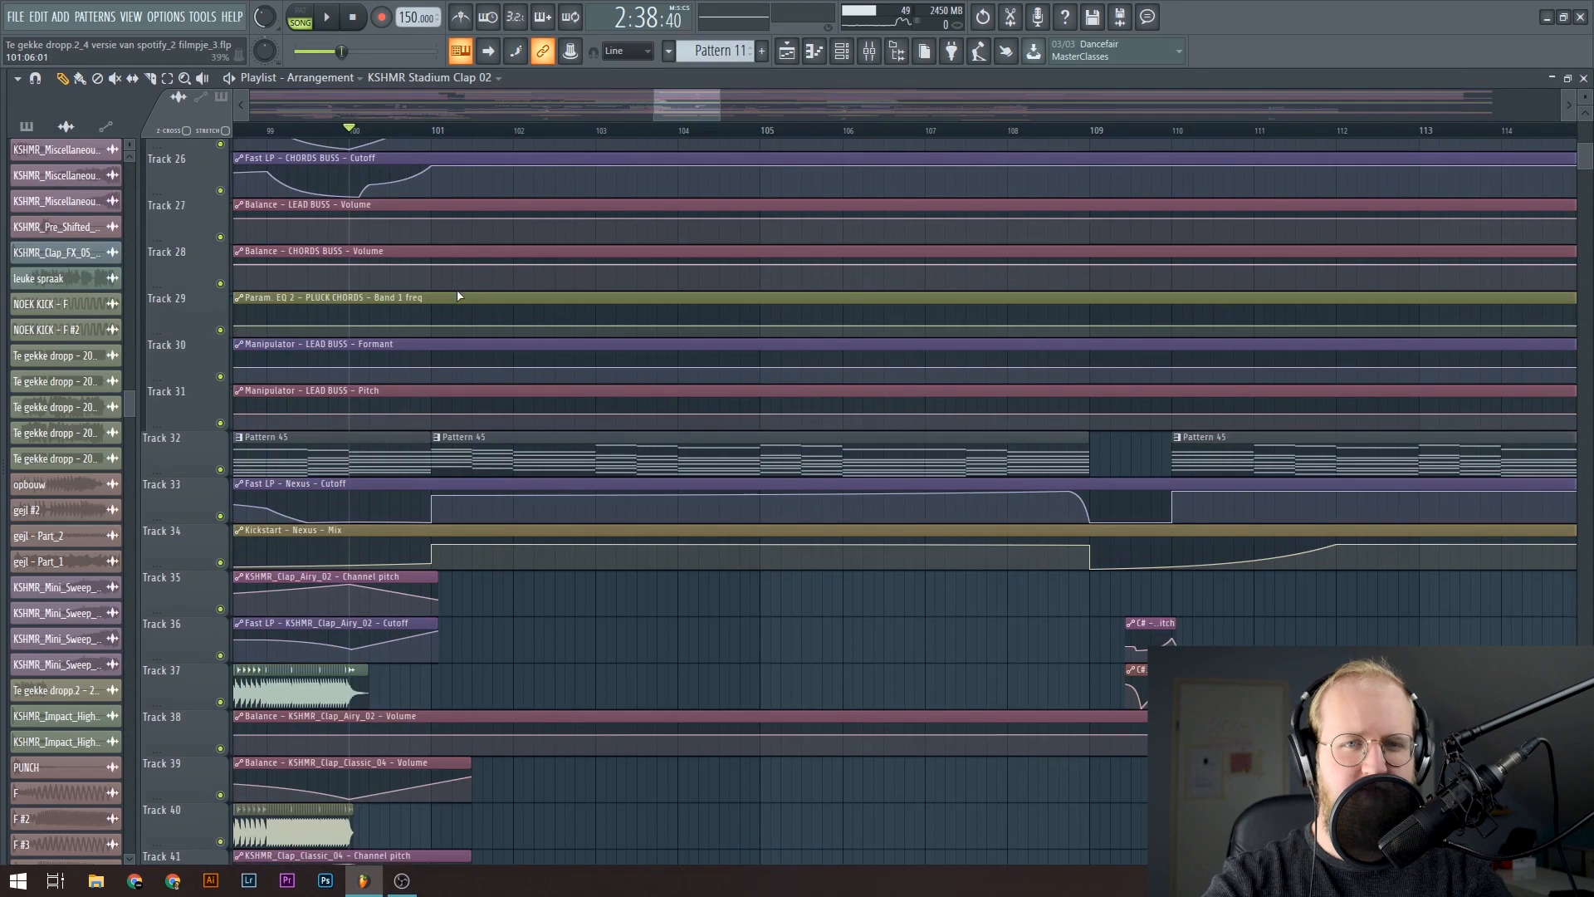
pyautogui.scroll(-3, 464, 296)
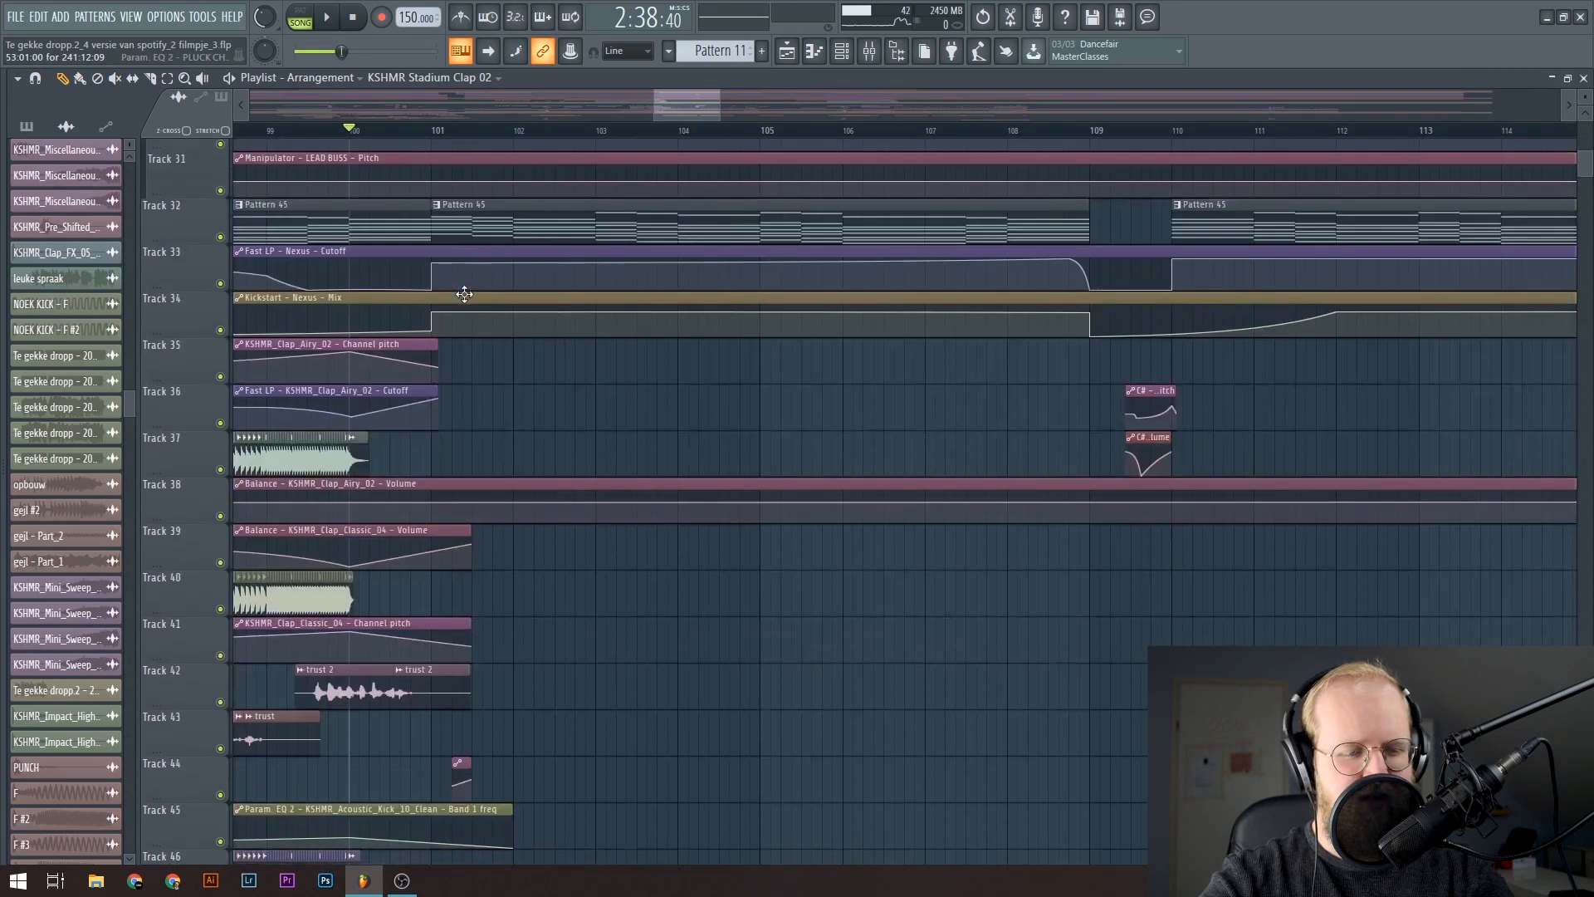
pyautogui.scroll(5, 556, 435)
pyautogui.scroll(5, 556, 434)
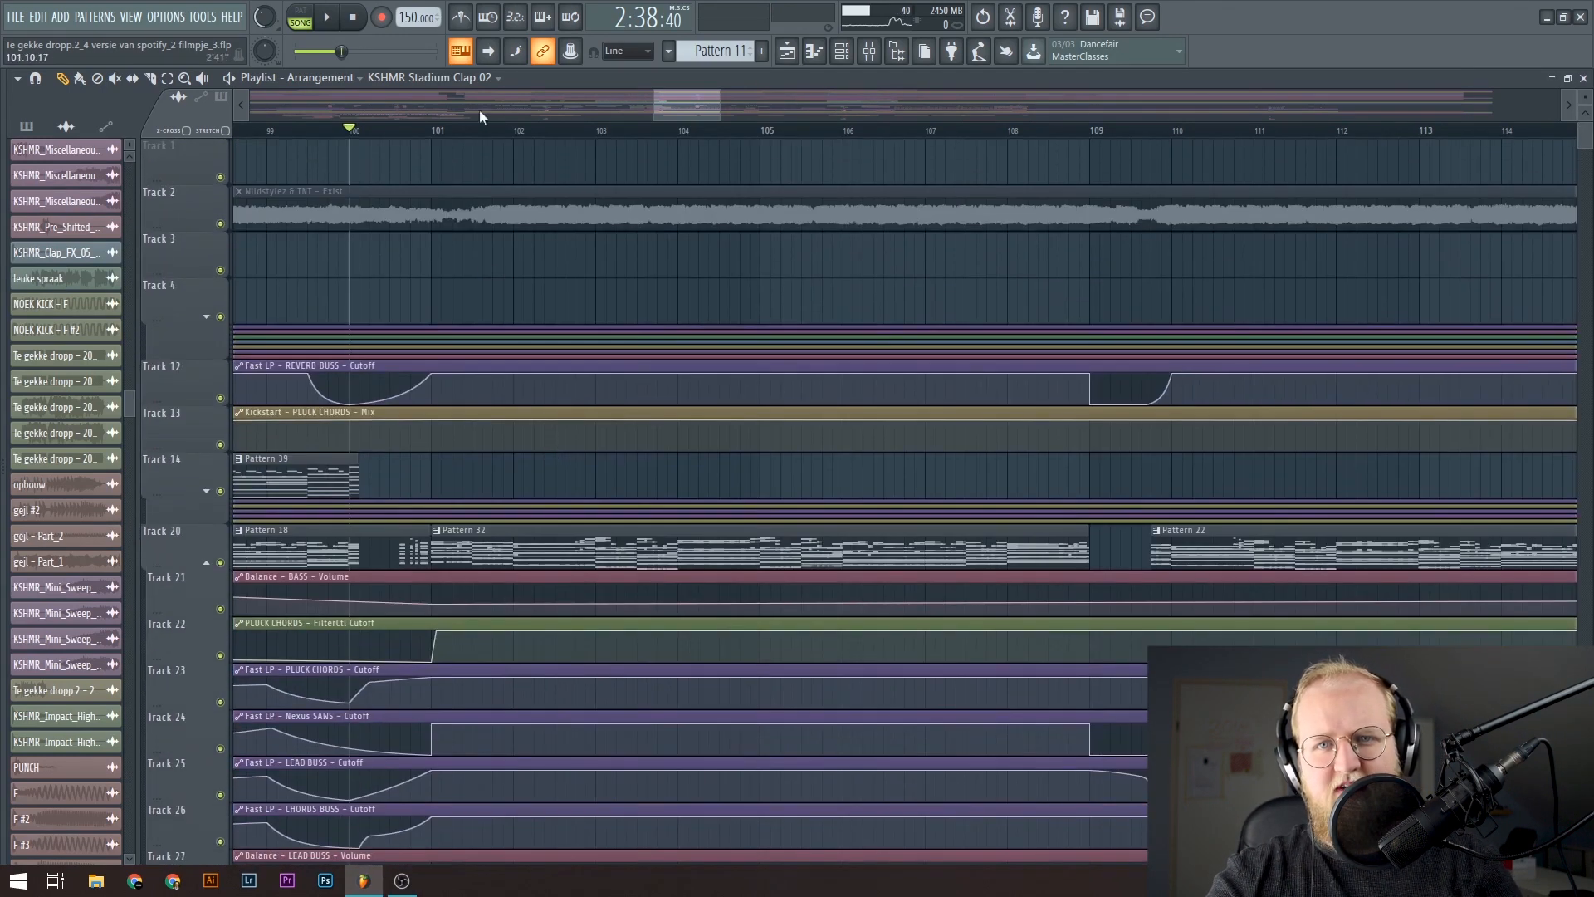
pyautogui.scroll(3, 451, 141)
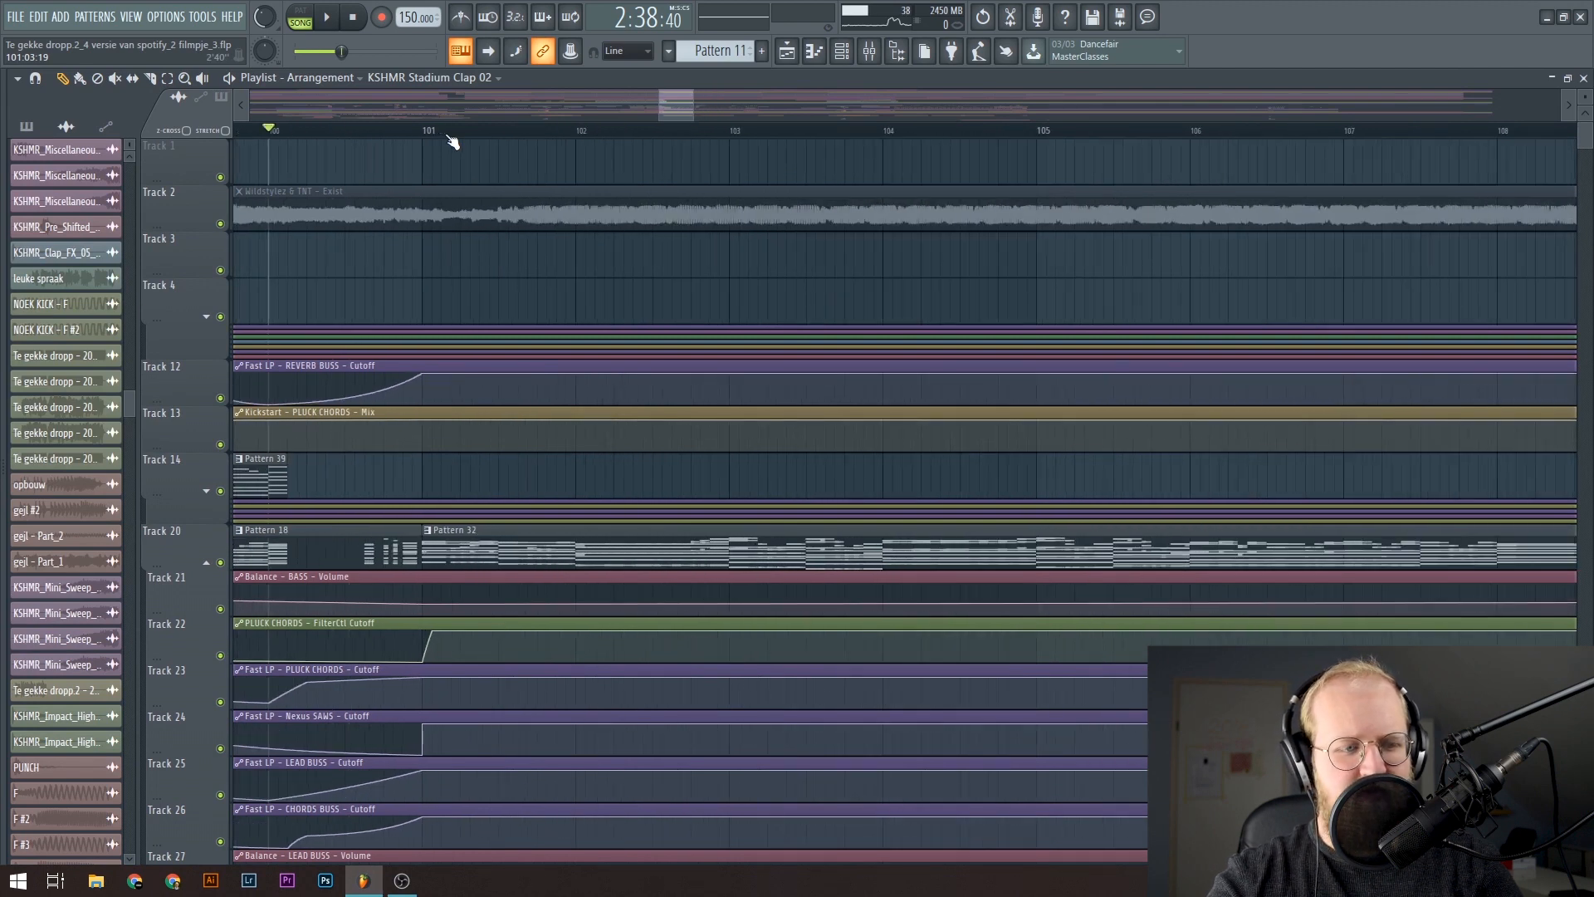
pyautogui.scroll(-3, 450, 142)
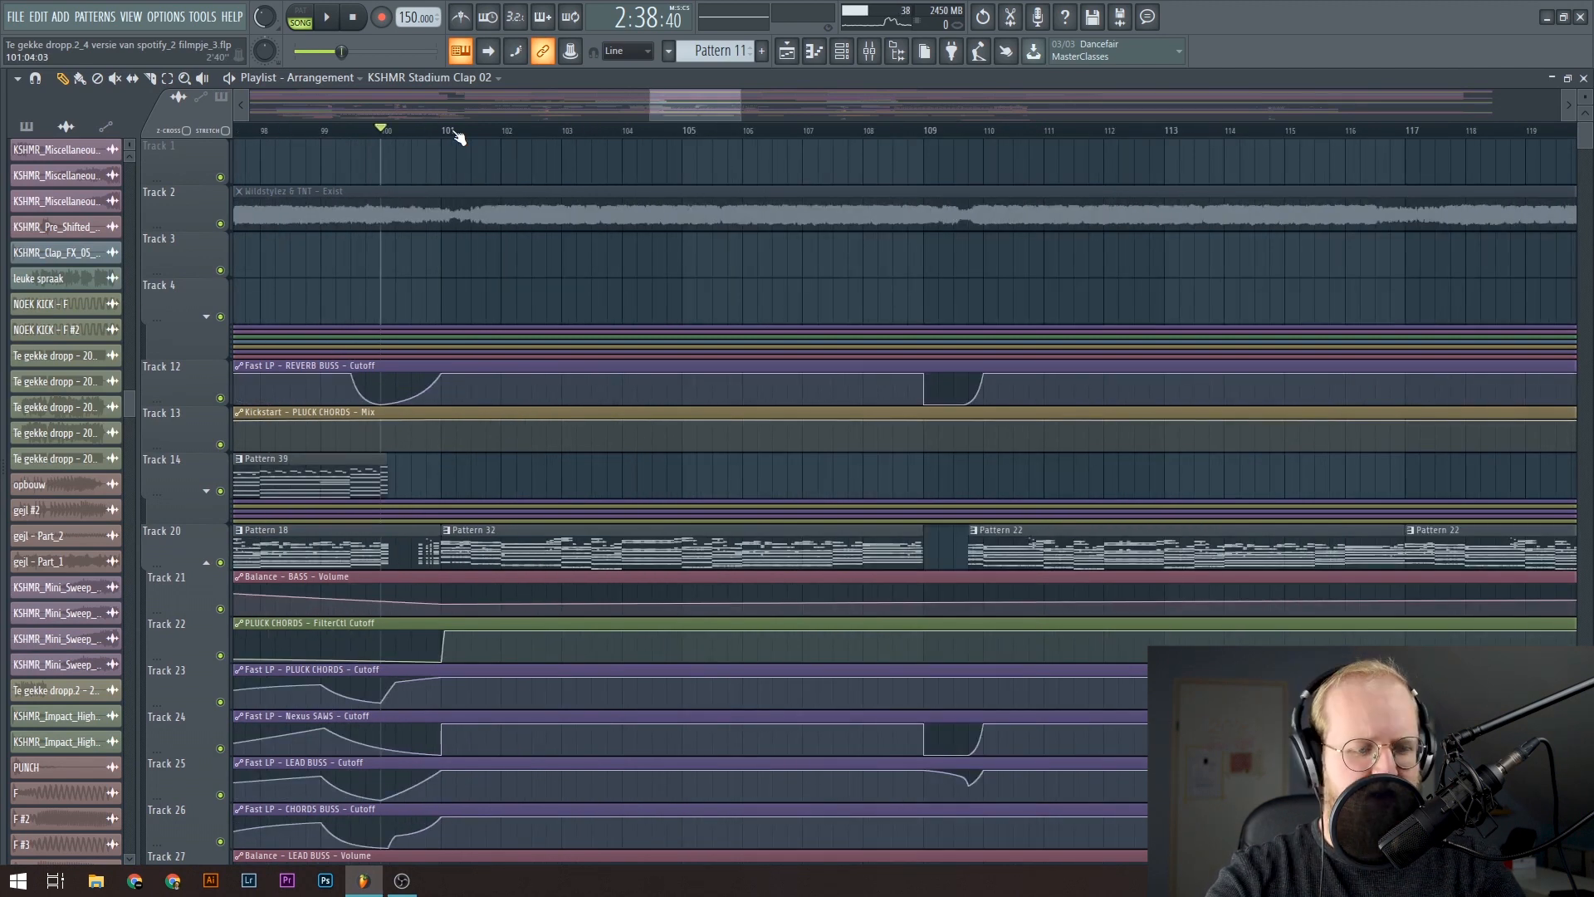
pyautogui.press('F9')
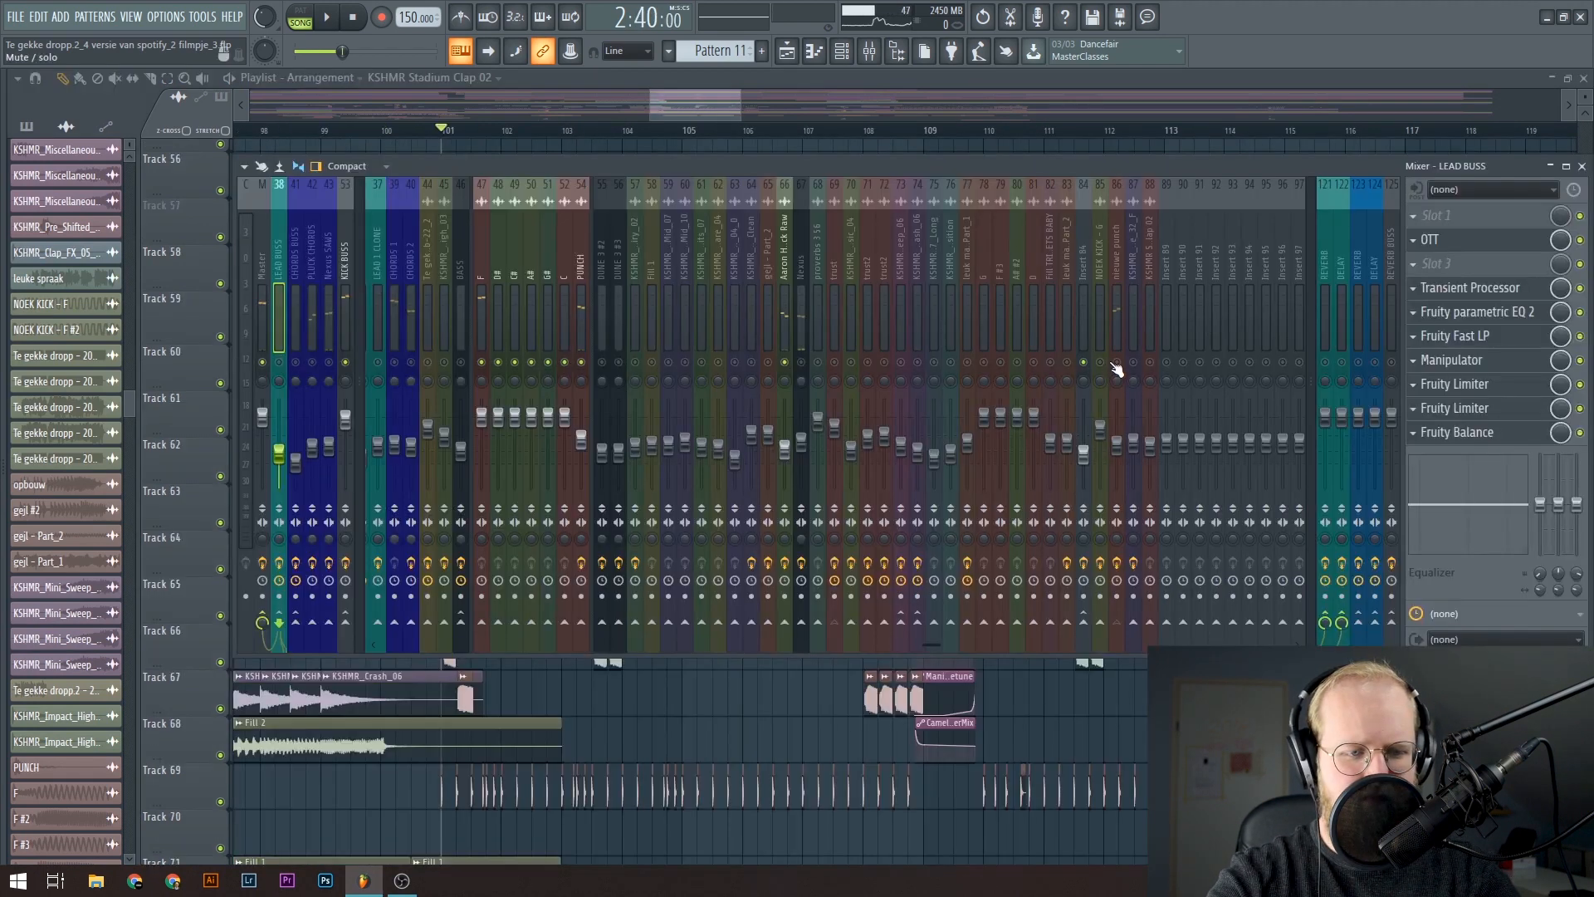
pyautogui.press('space')
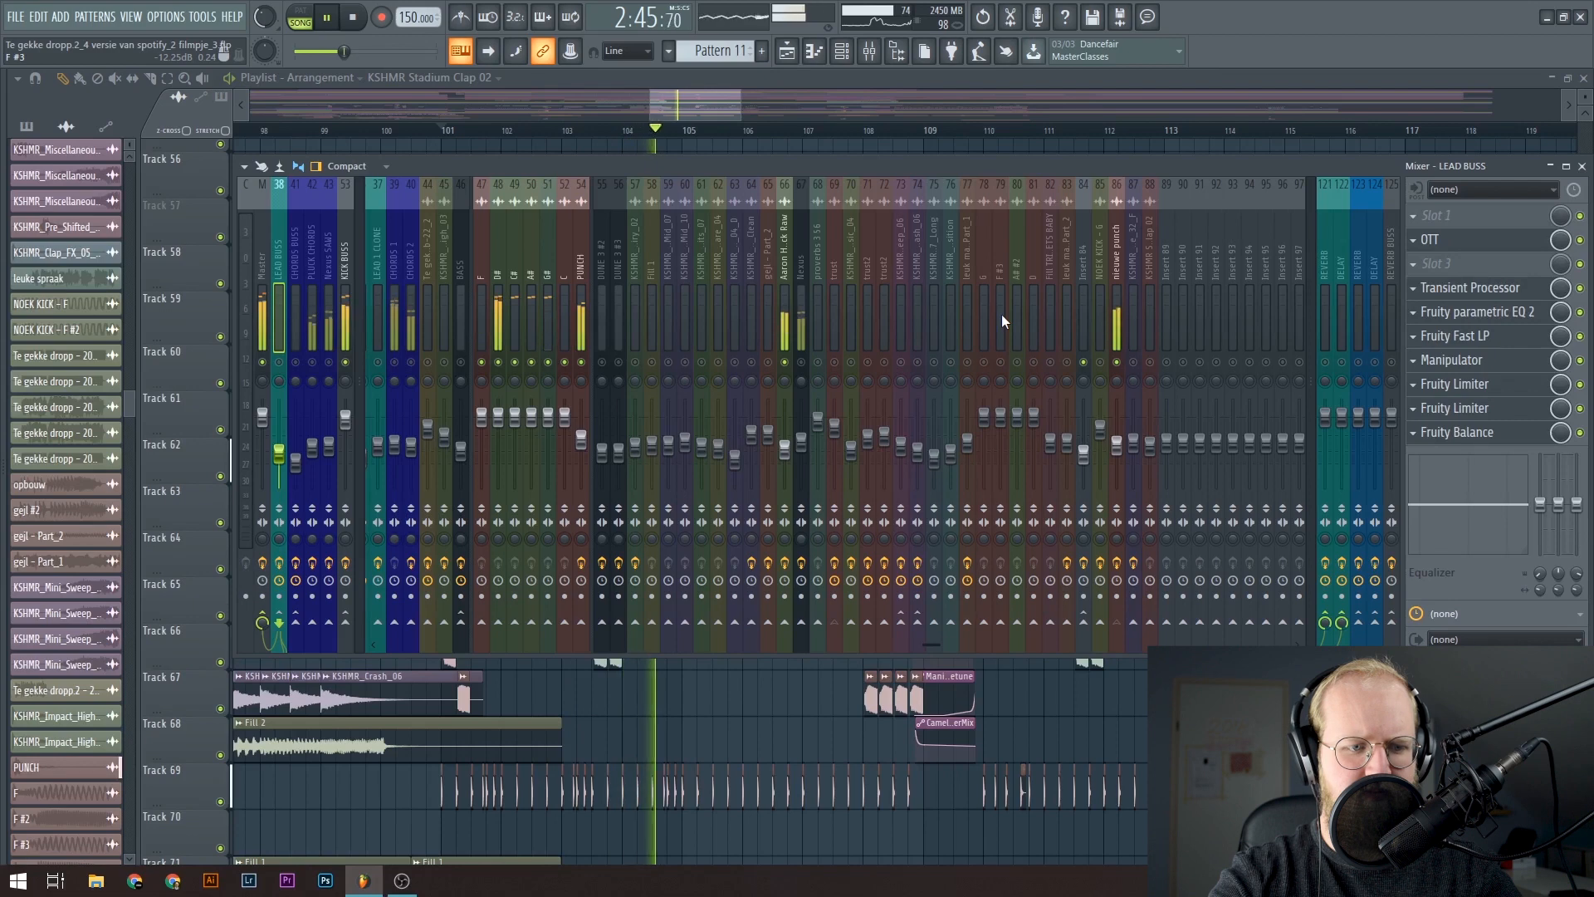
pyautogui.scroll(3, 1002, 314)
pyautogui.press('space')
pyautogui.scroll(-3, 1001, 314)
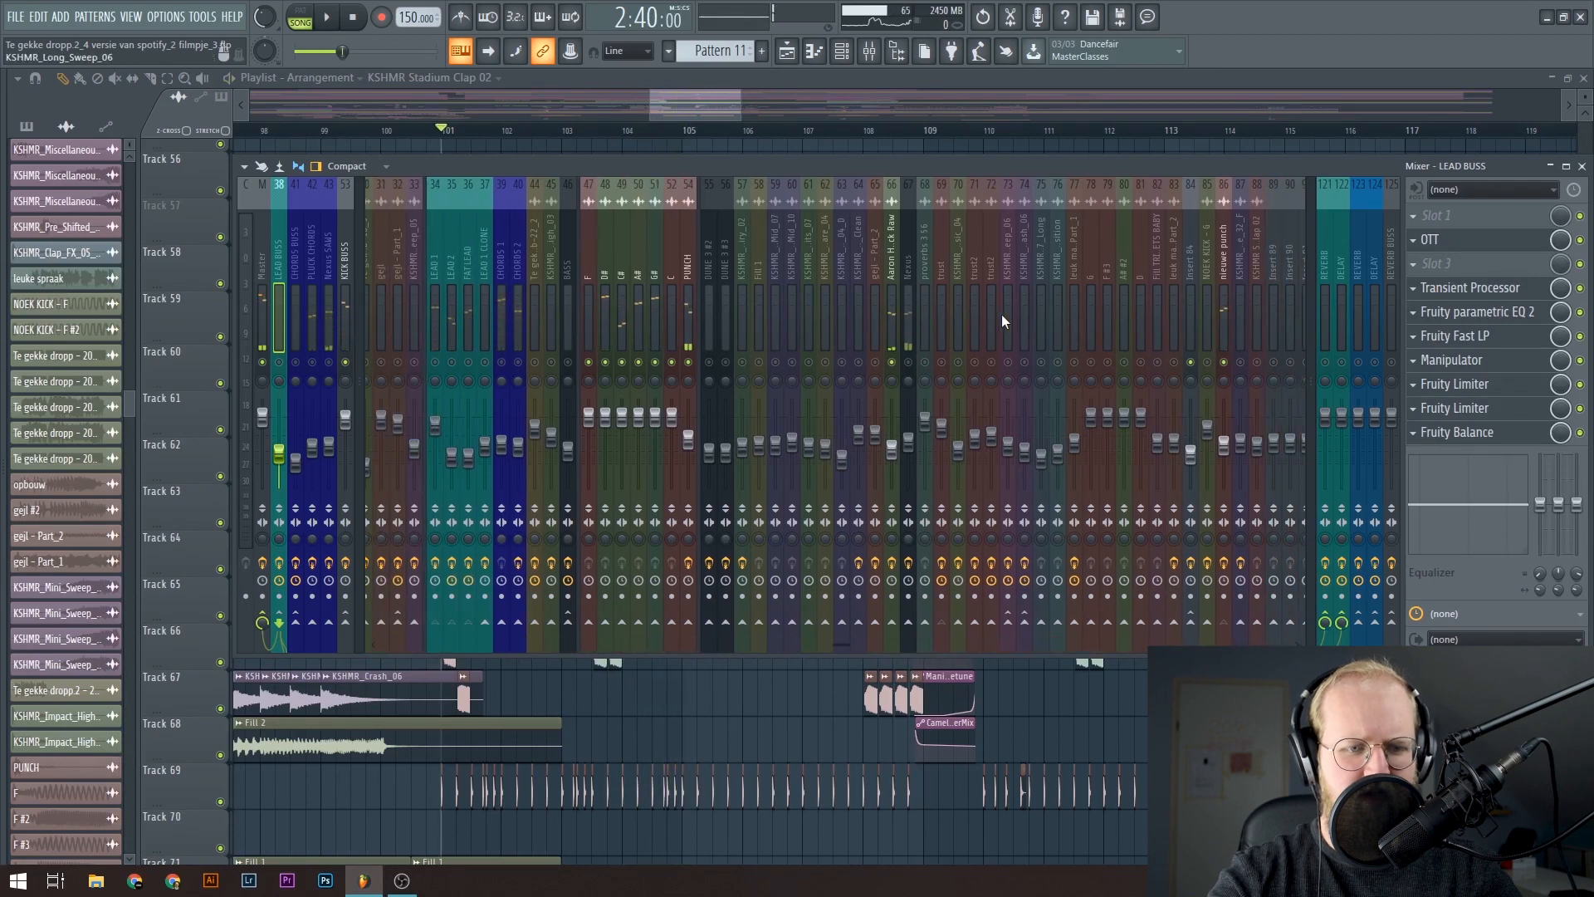
# Step: Audition the drop while viewing the DUNE 3 #2 and PUNCH effect chains, then select mixer track 44
pyautogui.click(601, 356)
pyautogui.press('space')
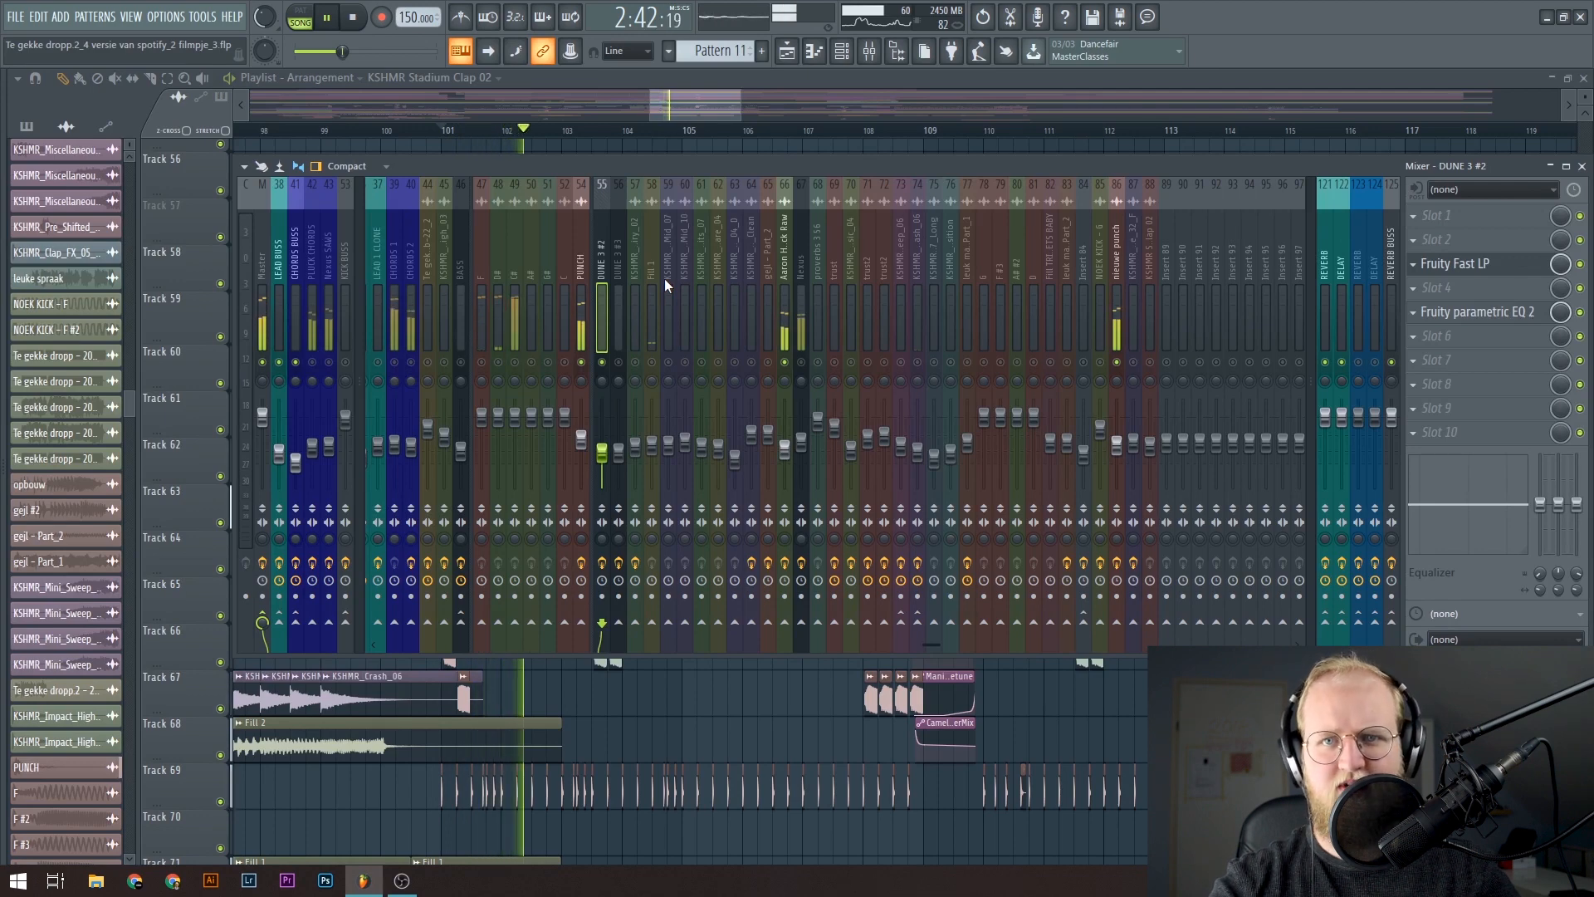
pyautogui.press('space')
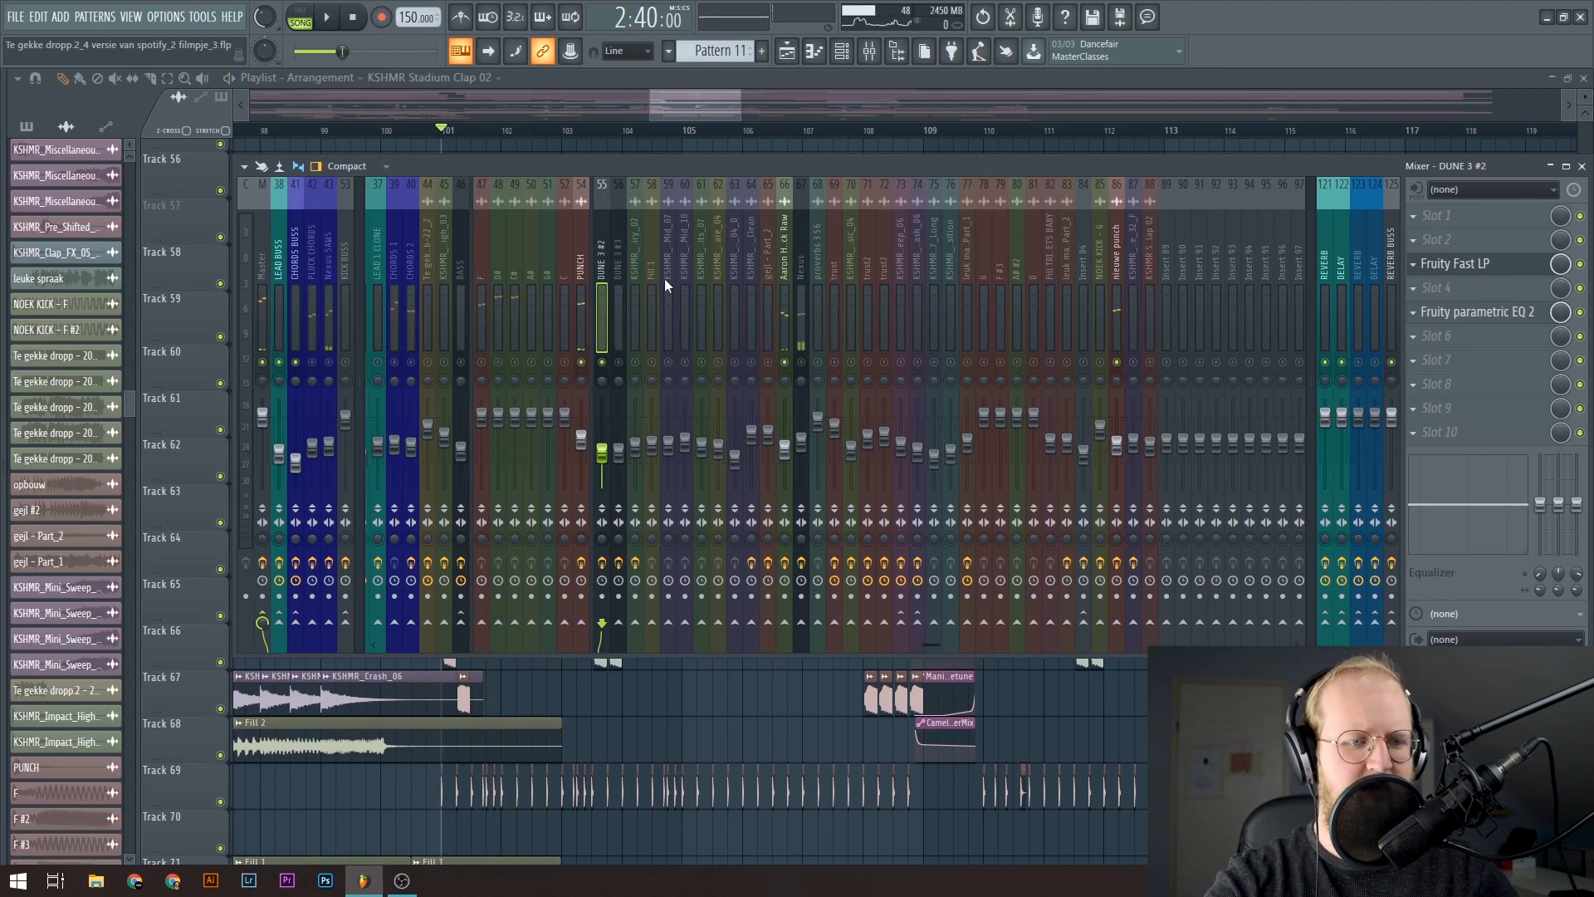
pyautogui.click(582, 322)
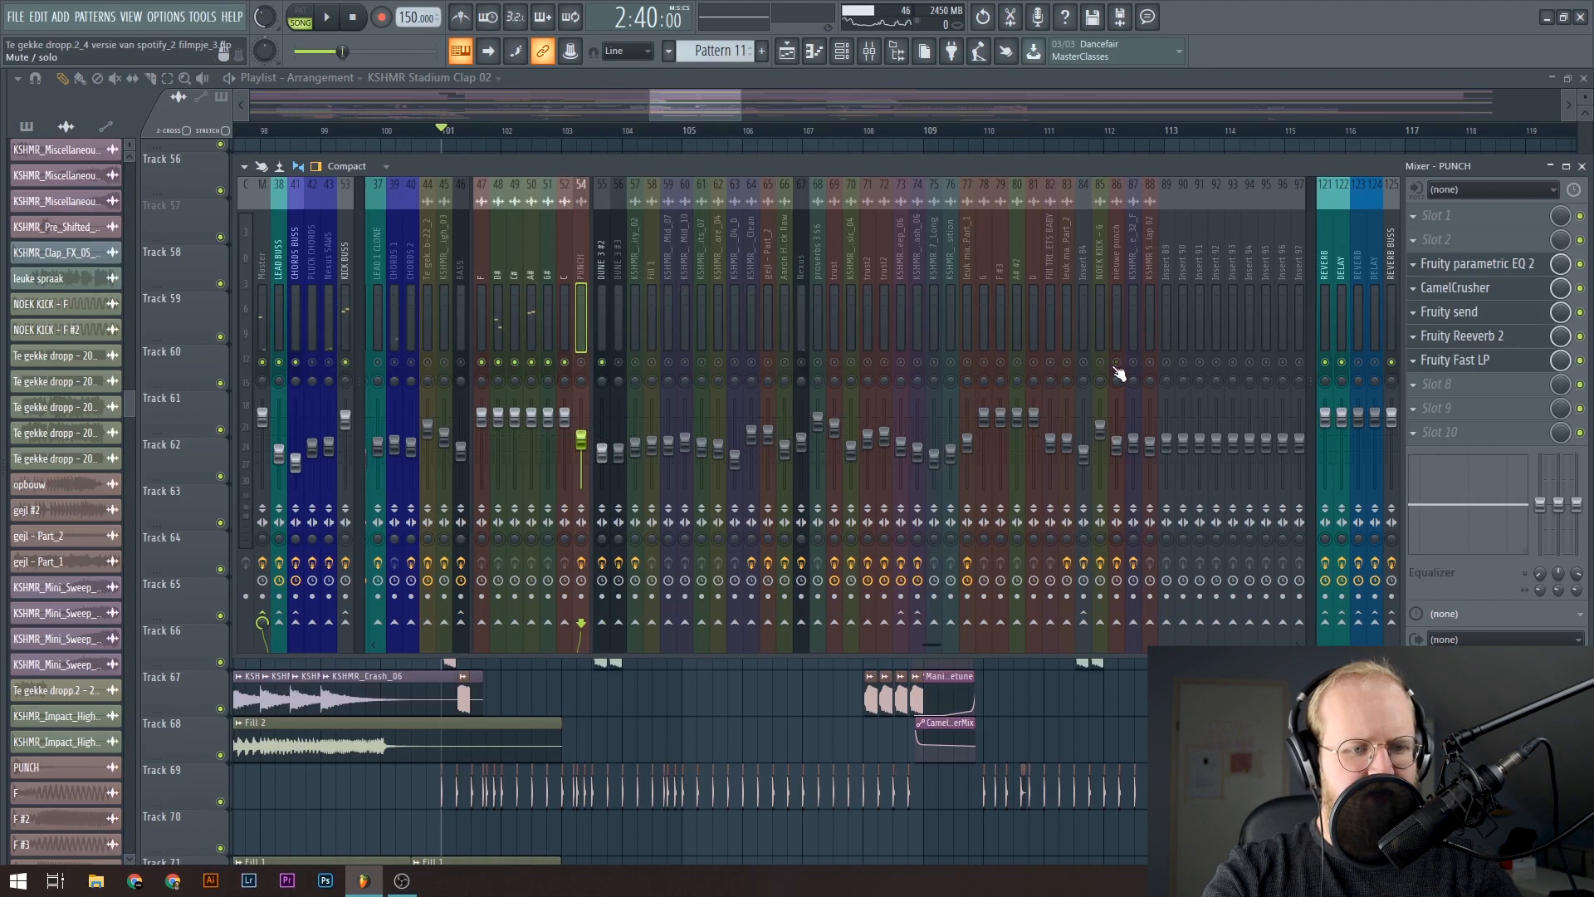
pyautogui.press('space')
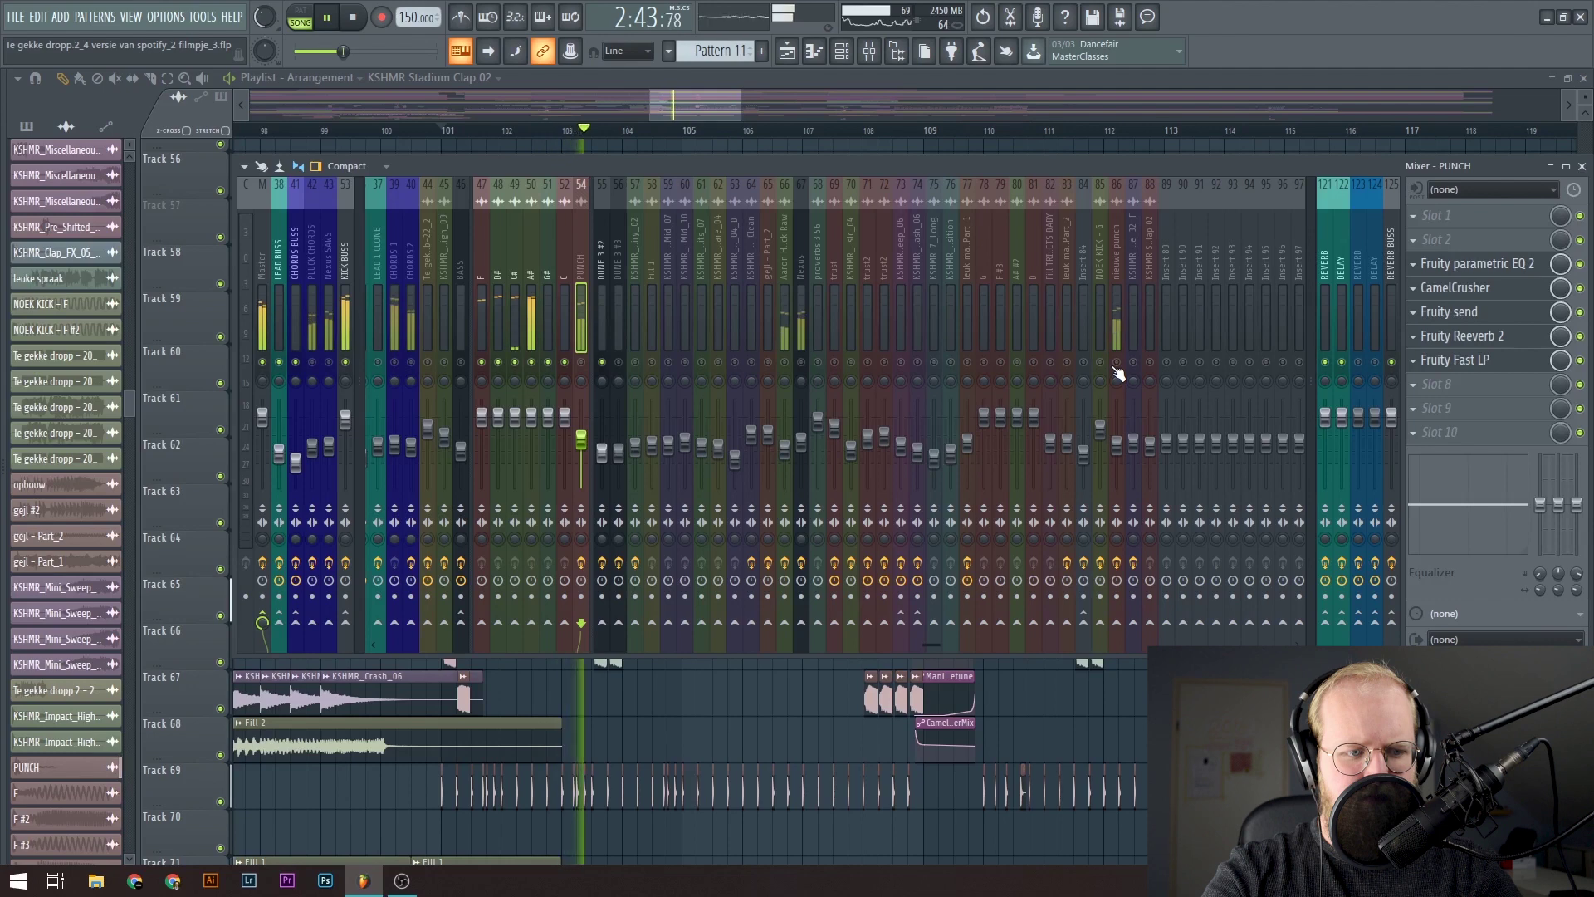
pyautogui.press('space')
pyautogui.scroll(-1, 757, 284)
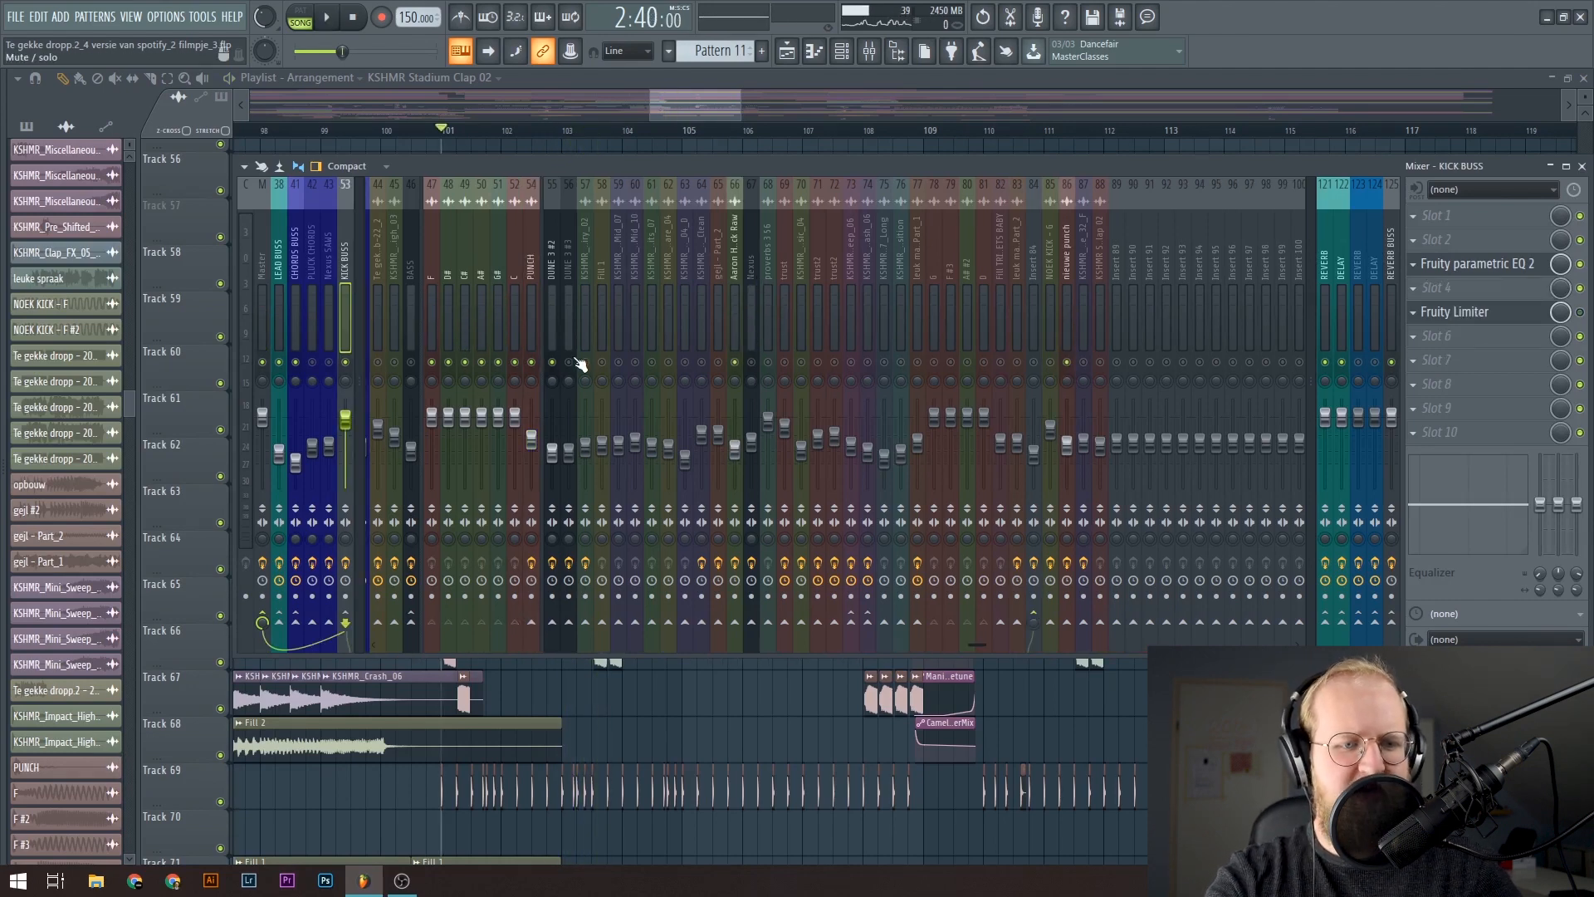
pyautogui.click(403, 304)
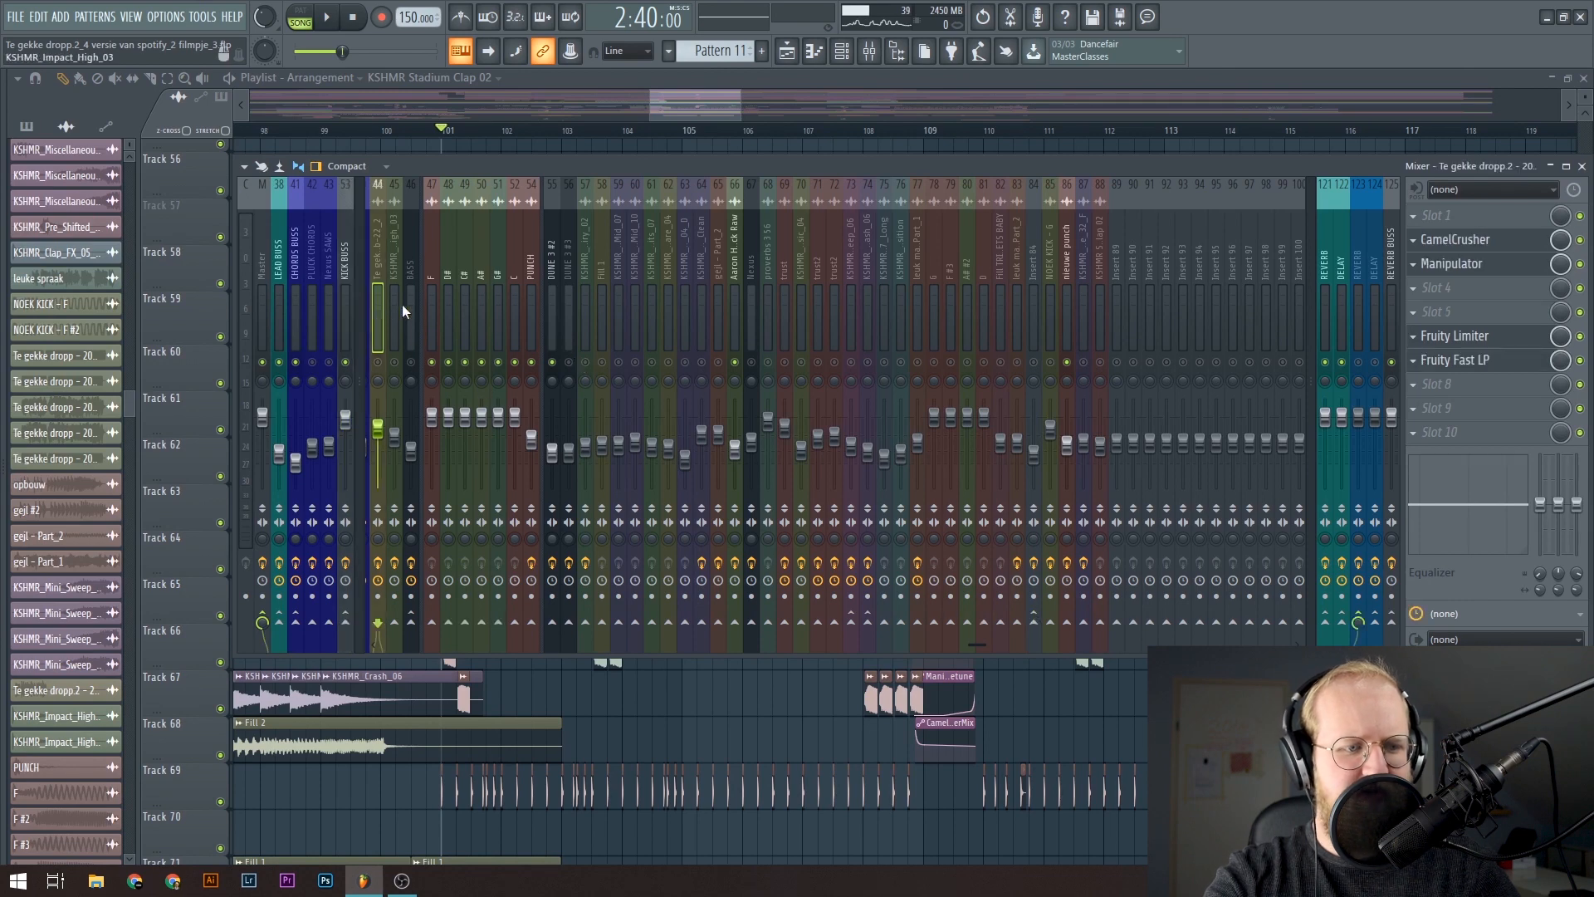
# Step: Show the CHORDS BUSS effect chain and audition the drop with it in view
pyautogui.rightClick(389, 313)
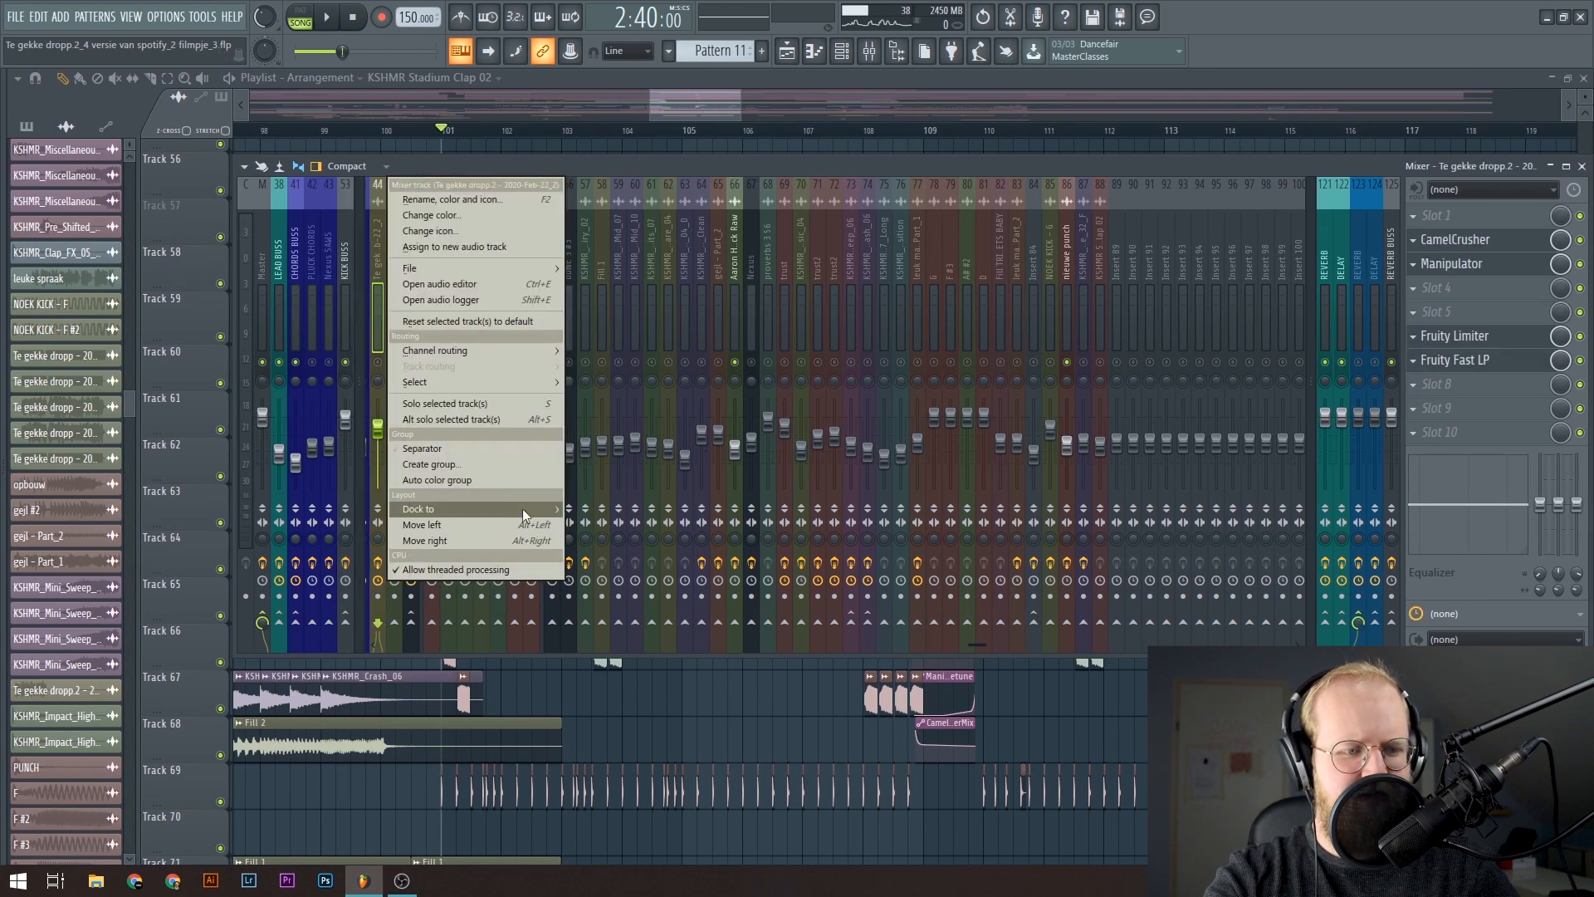
pyautogui.click(299, 307)
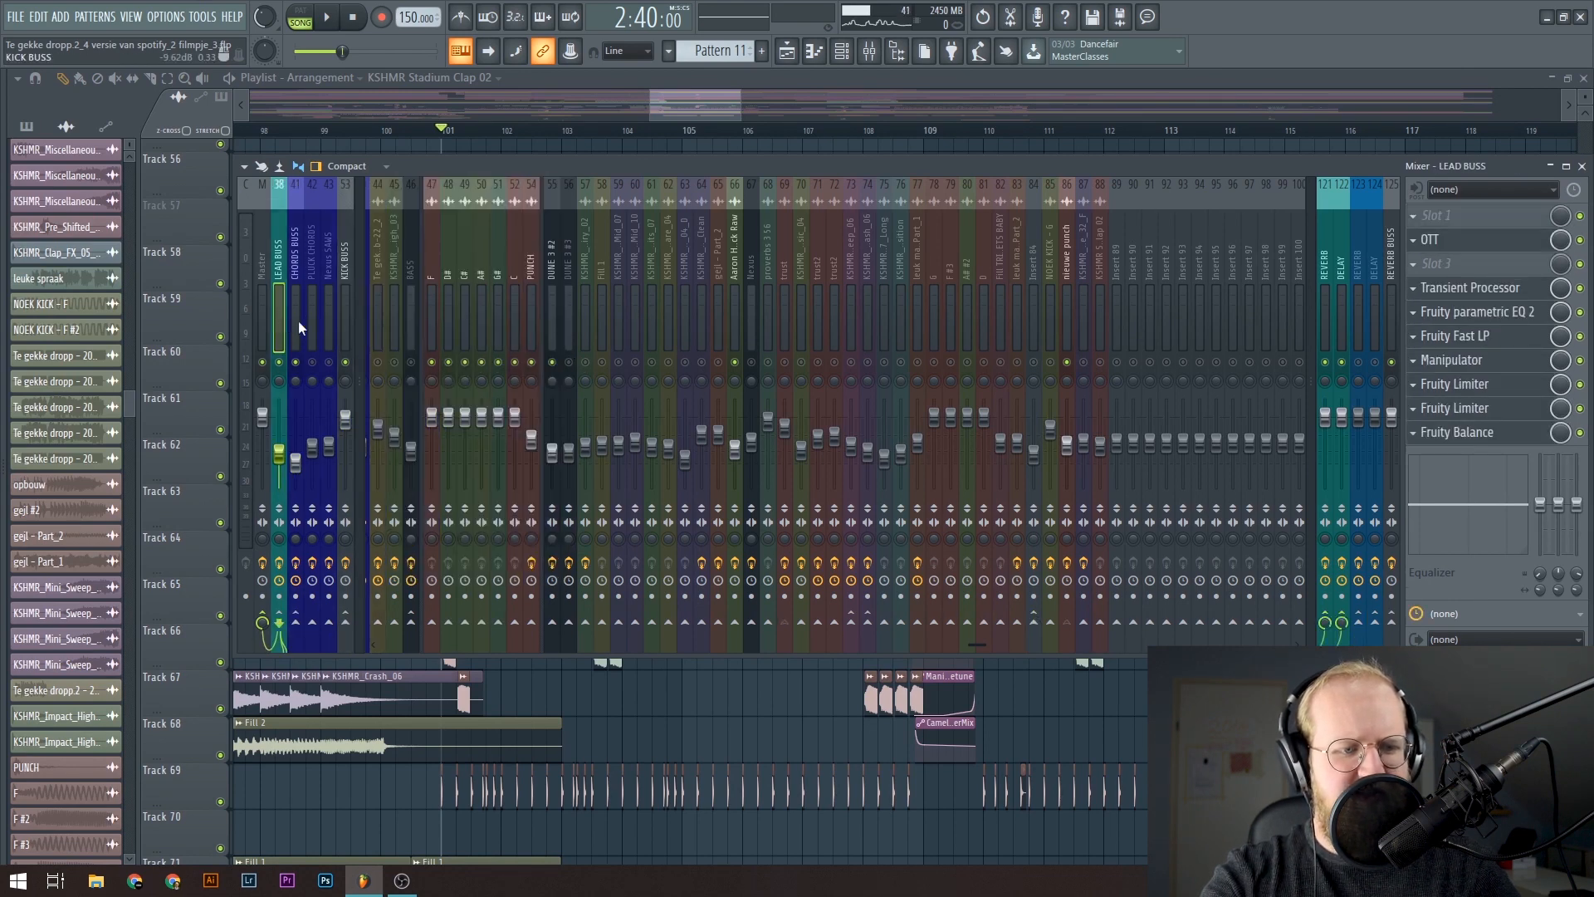
pyautogui.click(322, 322)
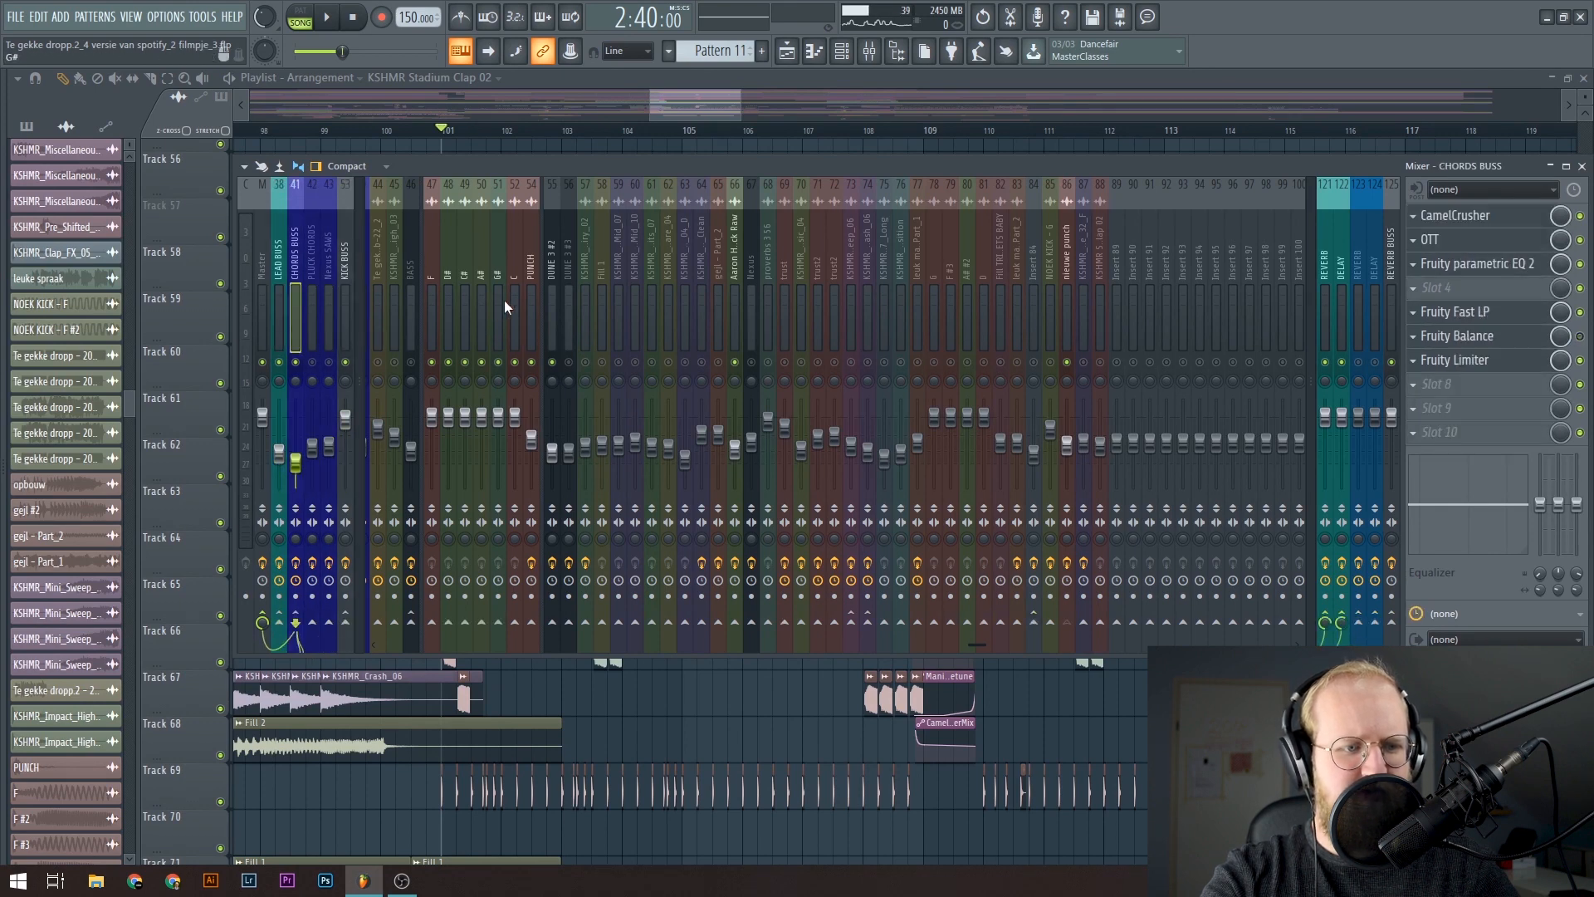
pyautogui.scroll(5, 504, 301)
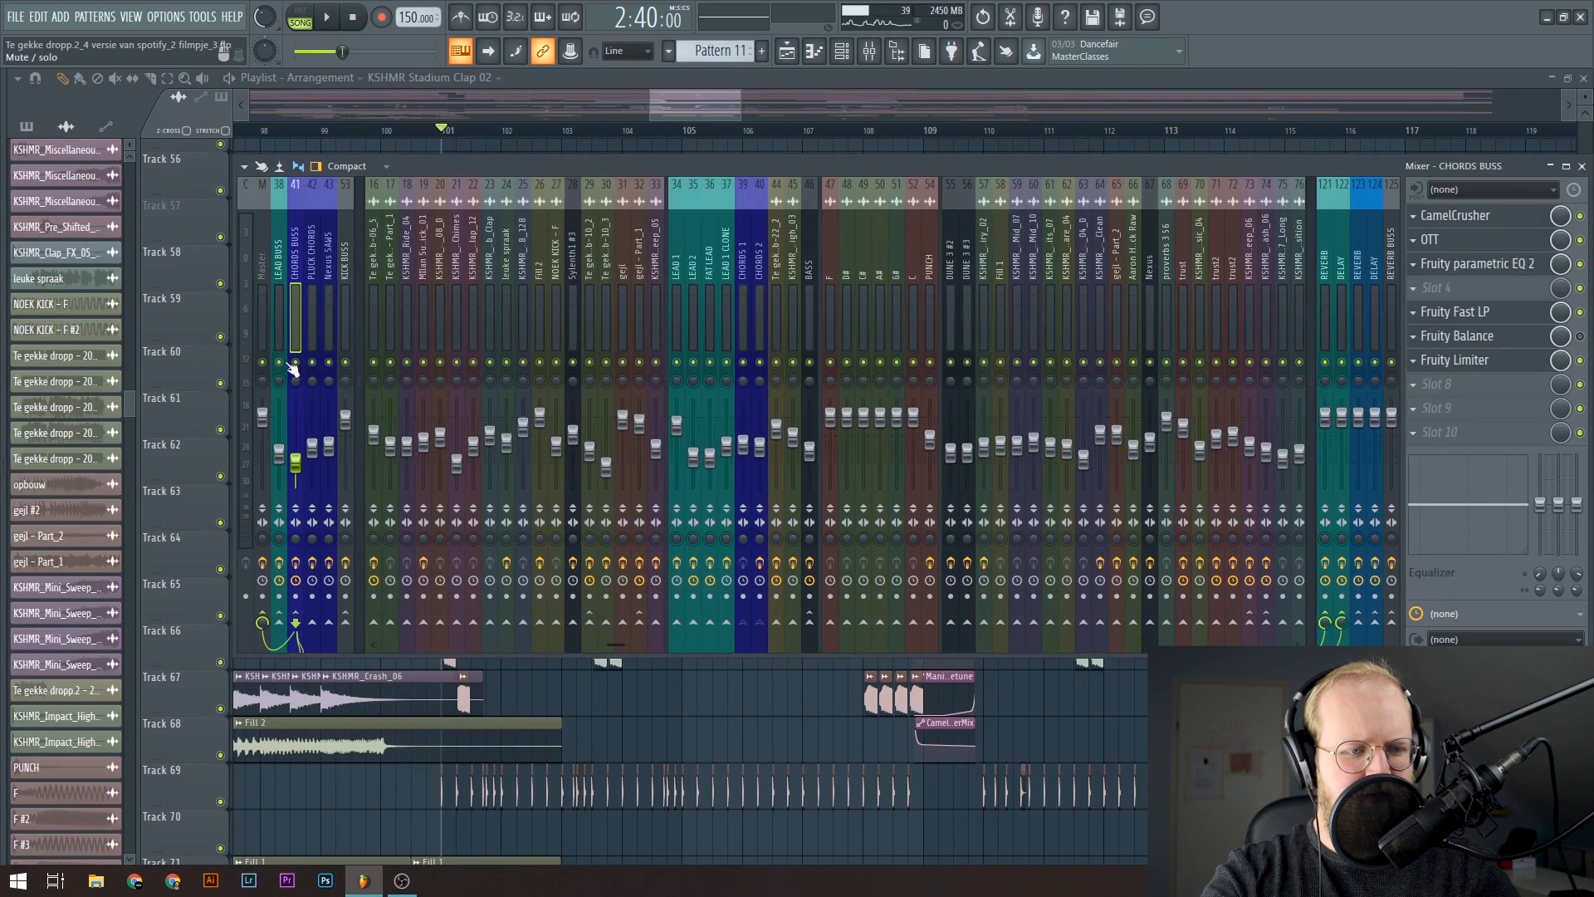
pyautogui.press('space')
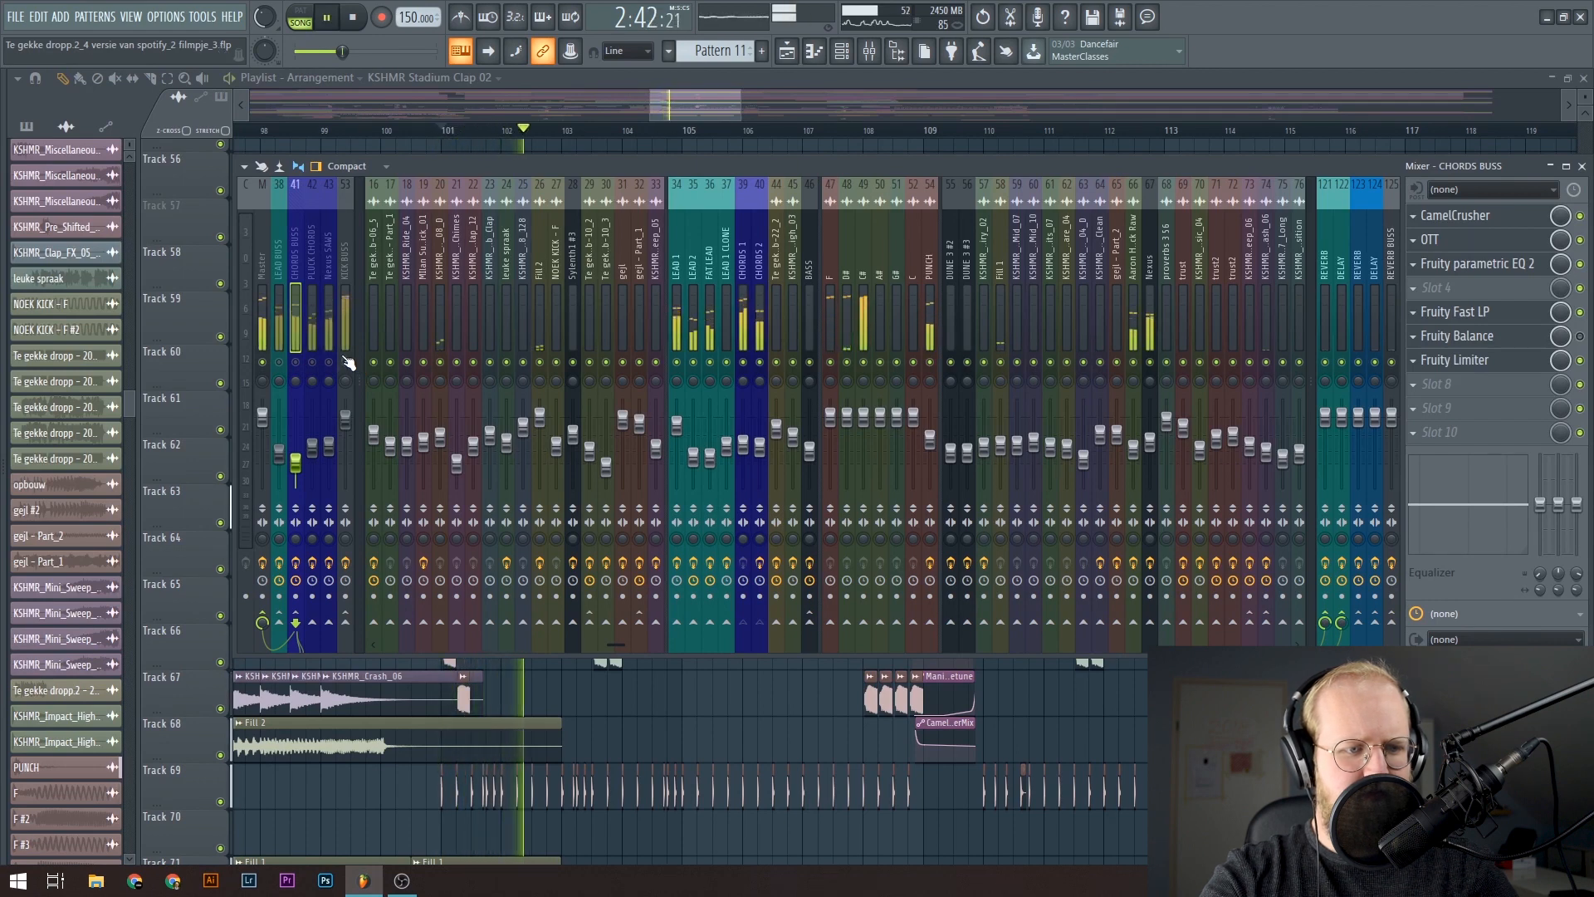
pyautogui.press('space')
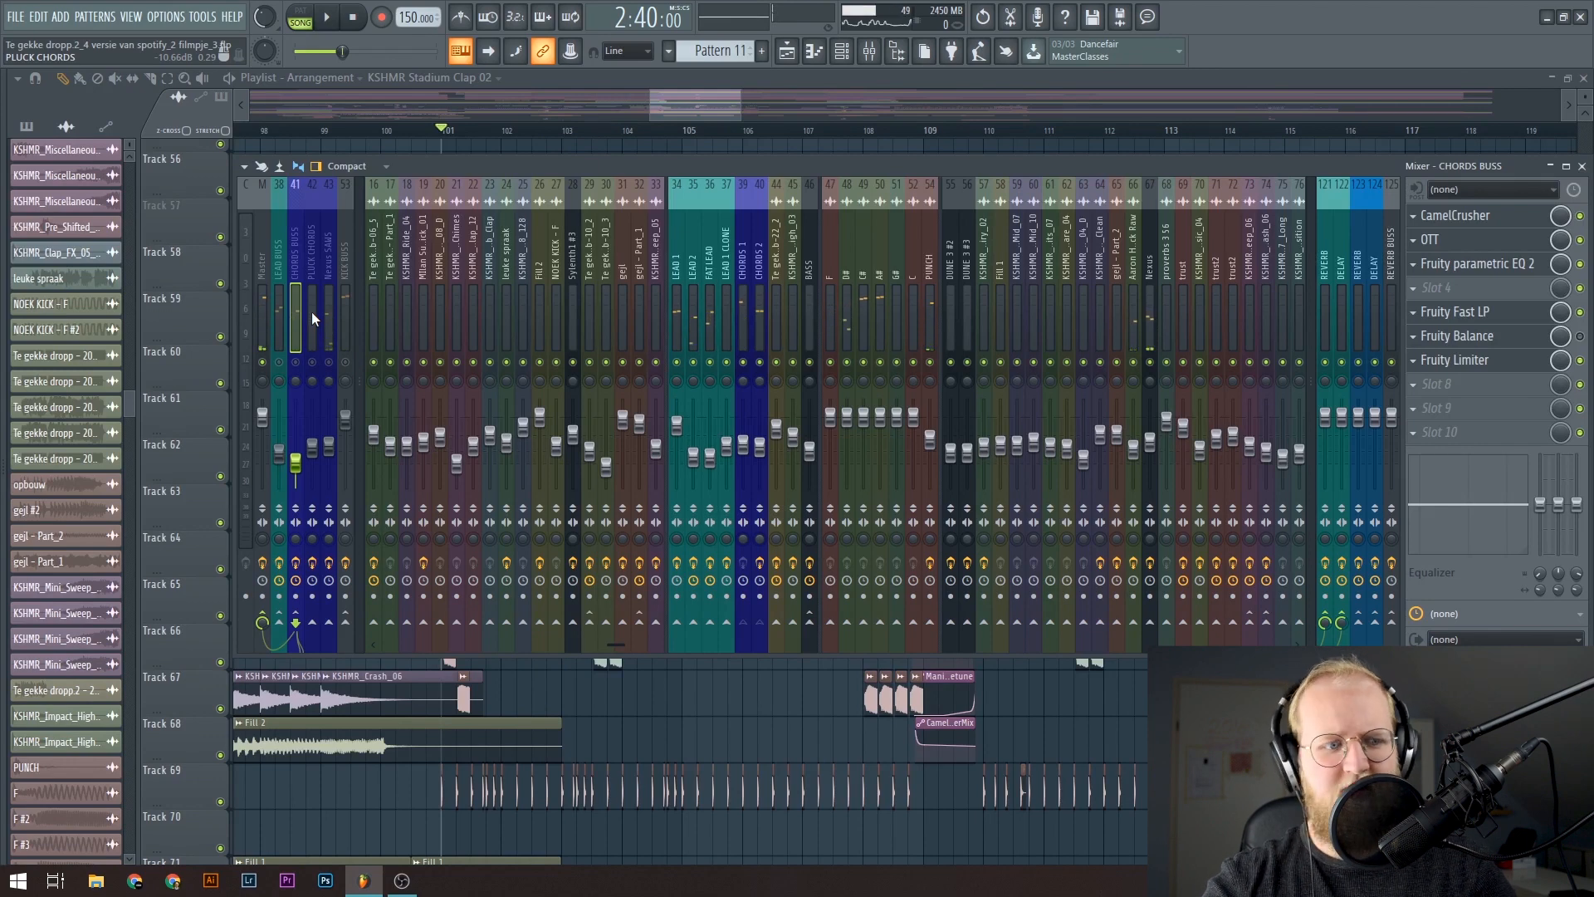
# Step: Show the LEAD BUSS effect chain and play the drop briefly
pyautogui.click(279, 321)
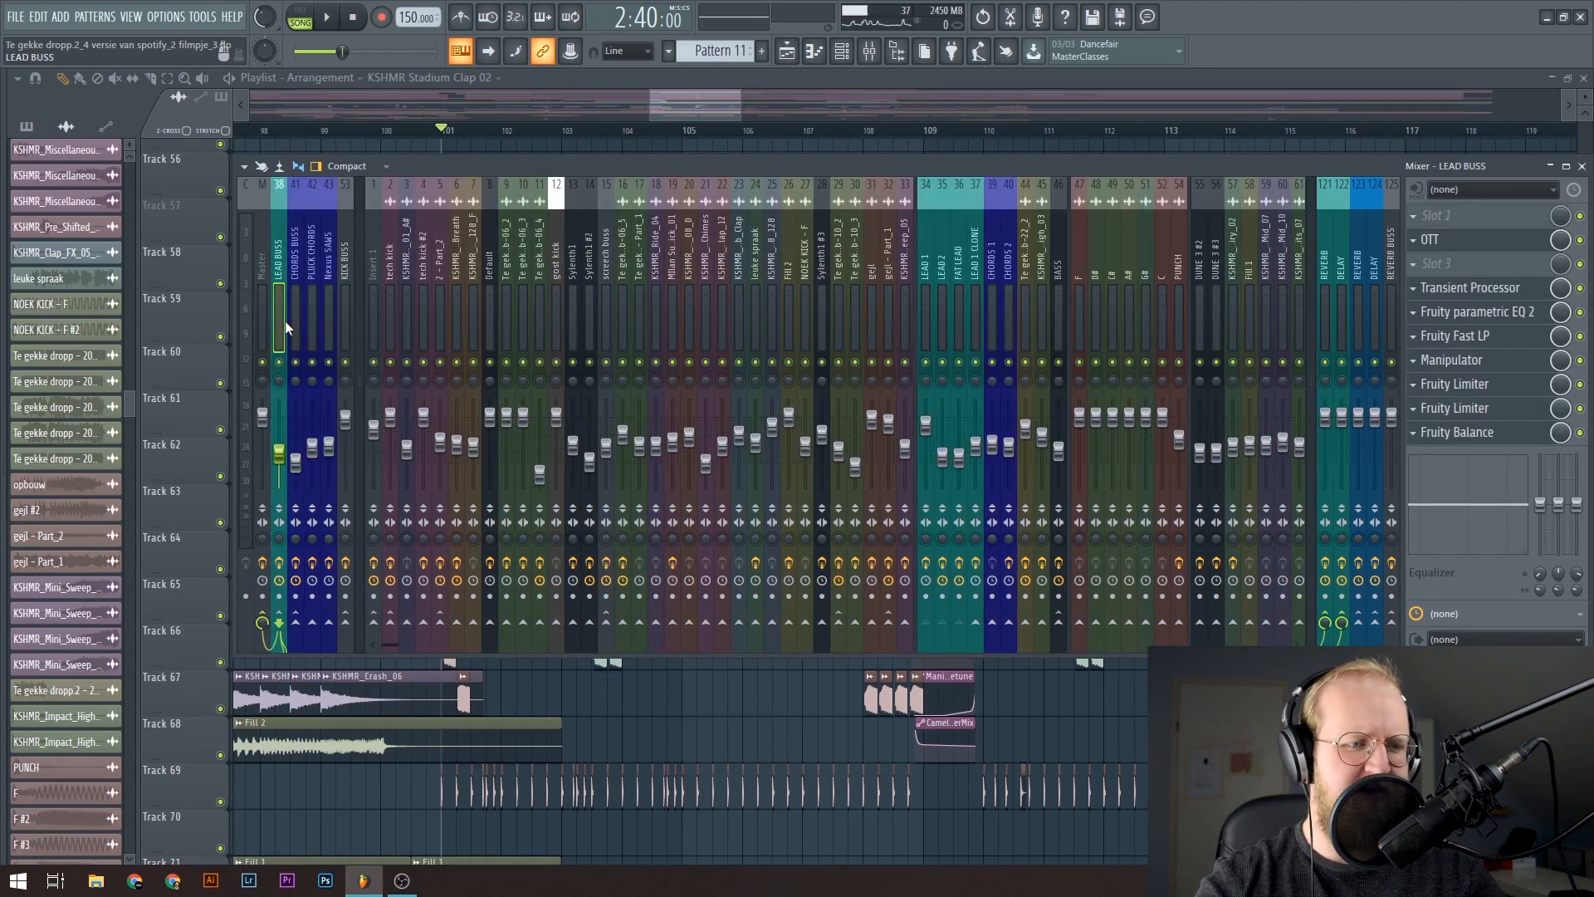
pyautogui.scroll(-5, 447, 324)
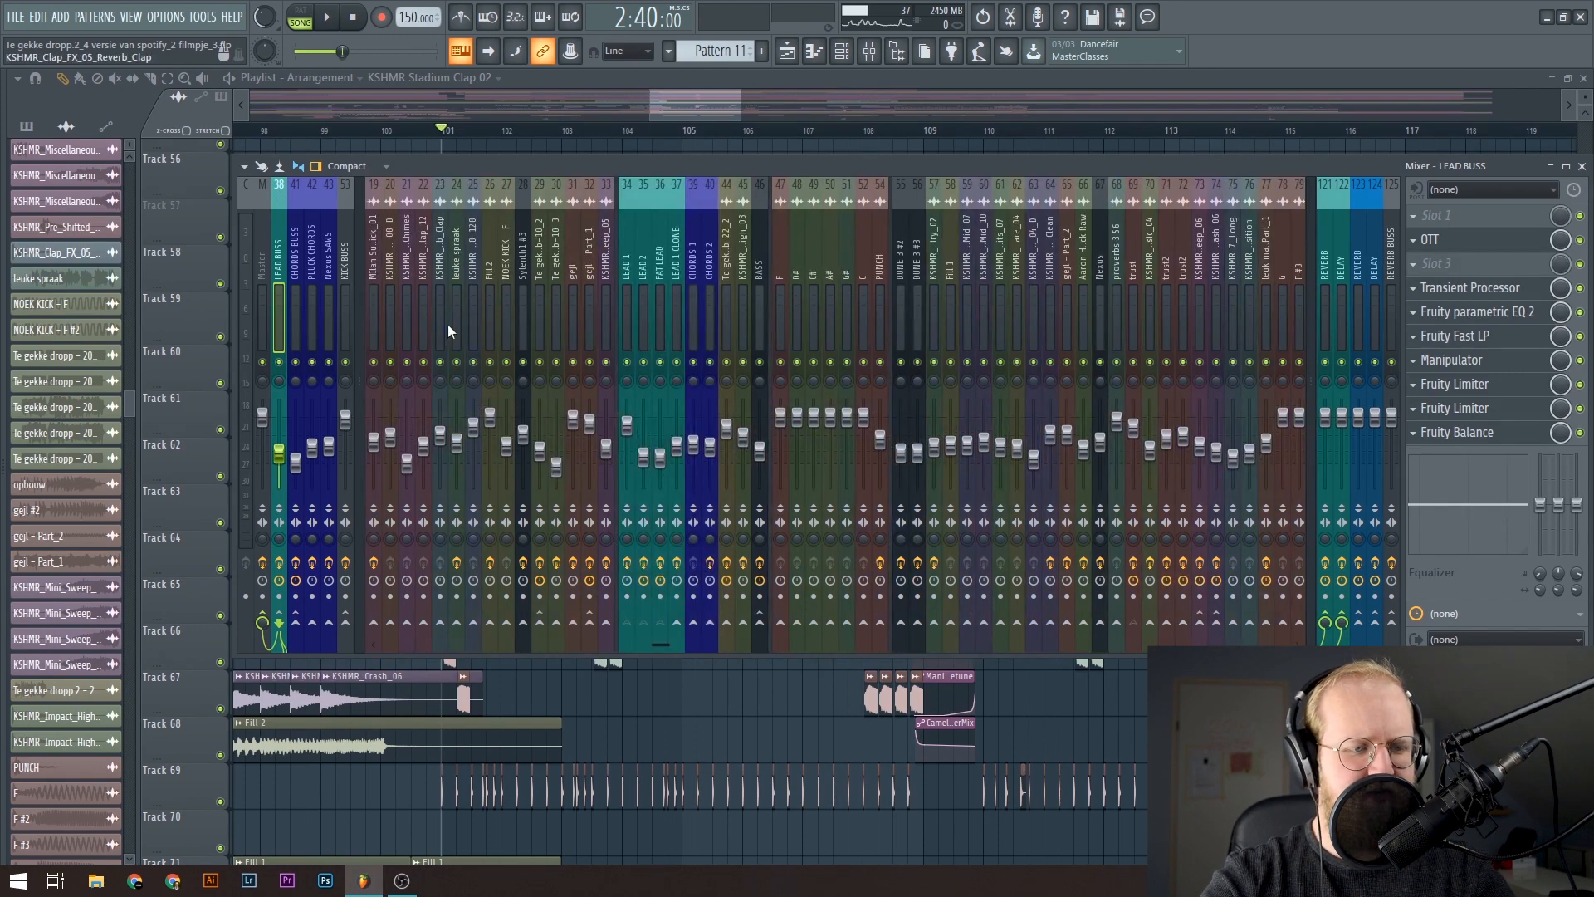
pyautogui.scroll(-5, 456, 327)
pyautogui.press('space')
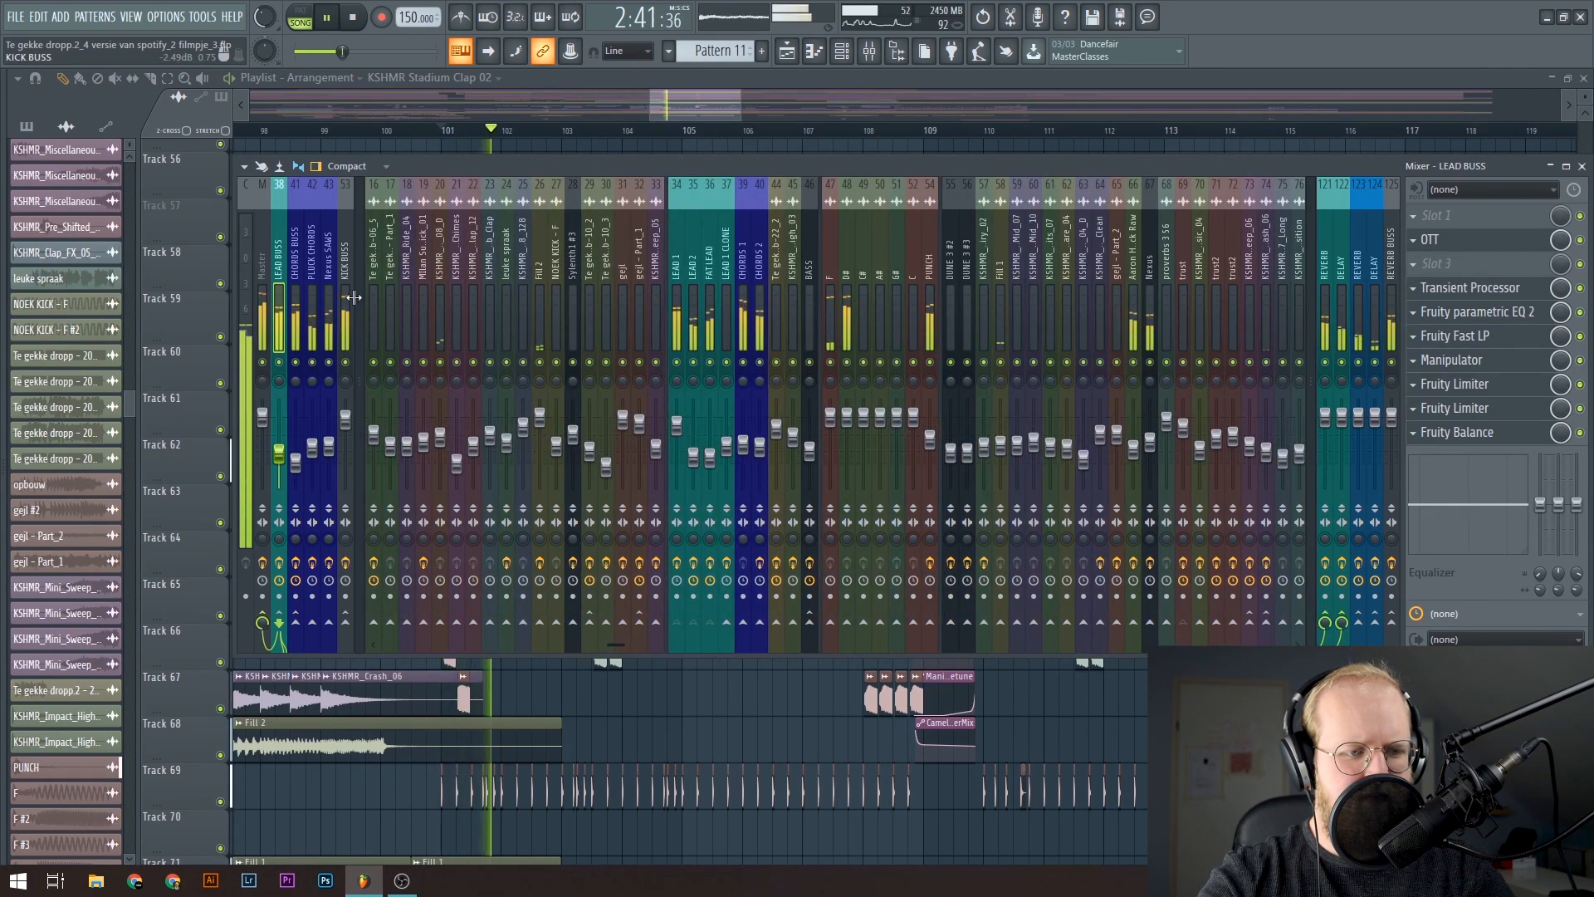
pyautogui.press('space')
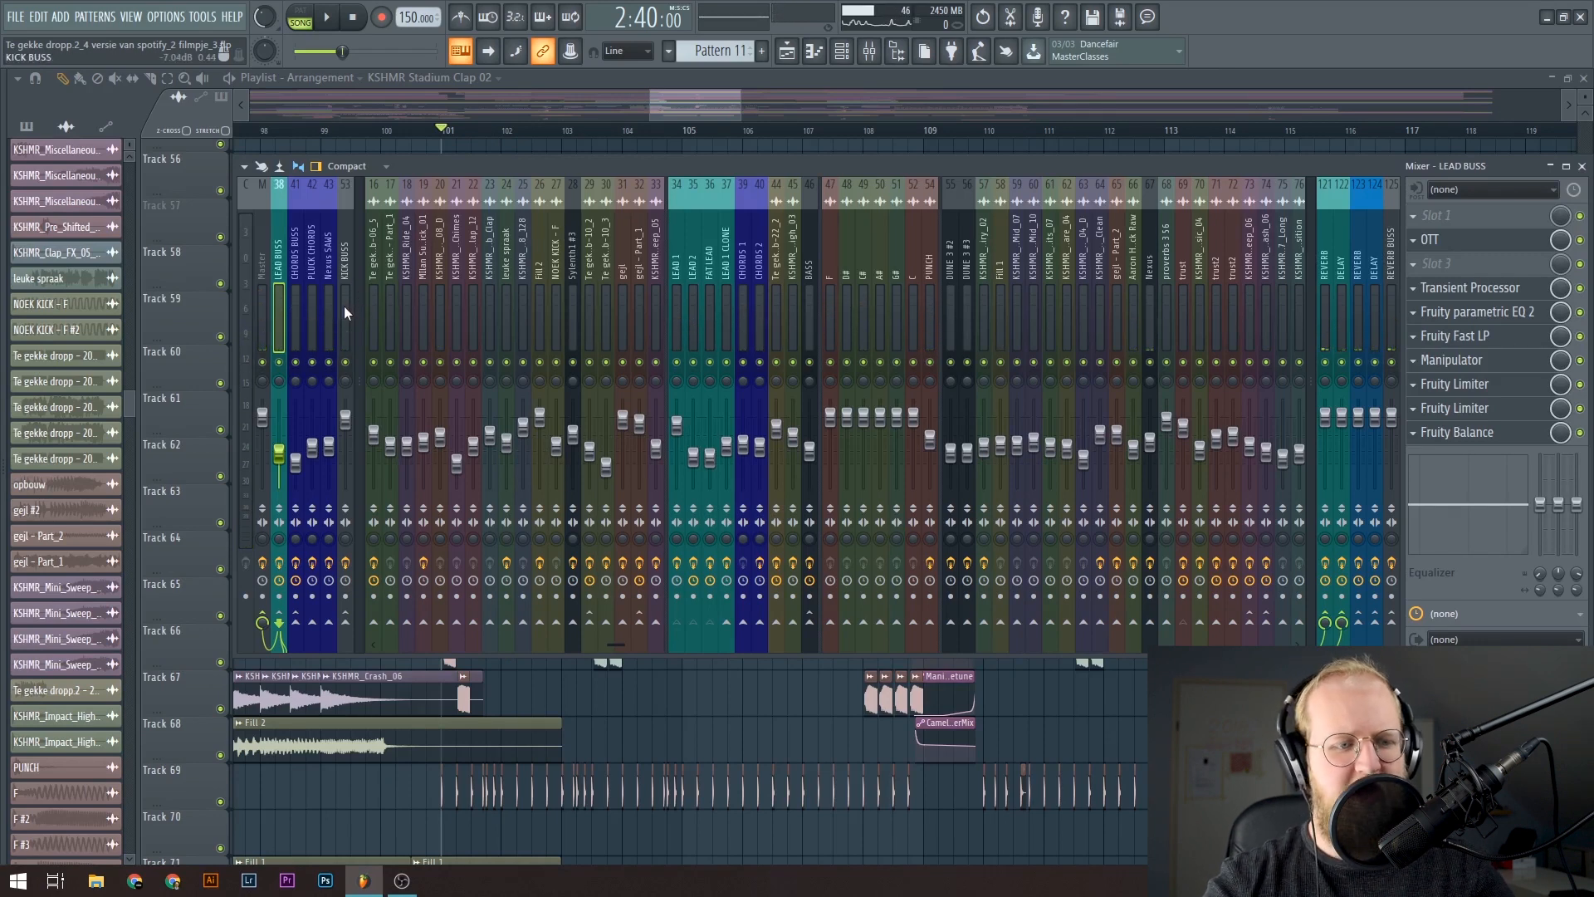
pyautogui.scroll(-3, 823, 292)
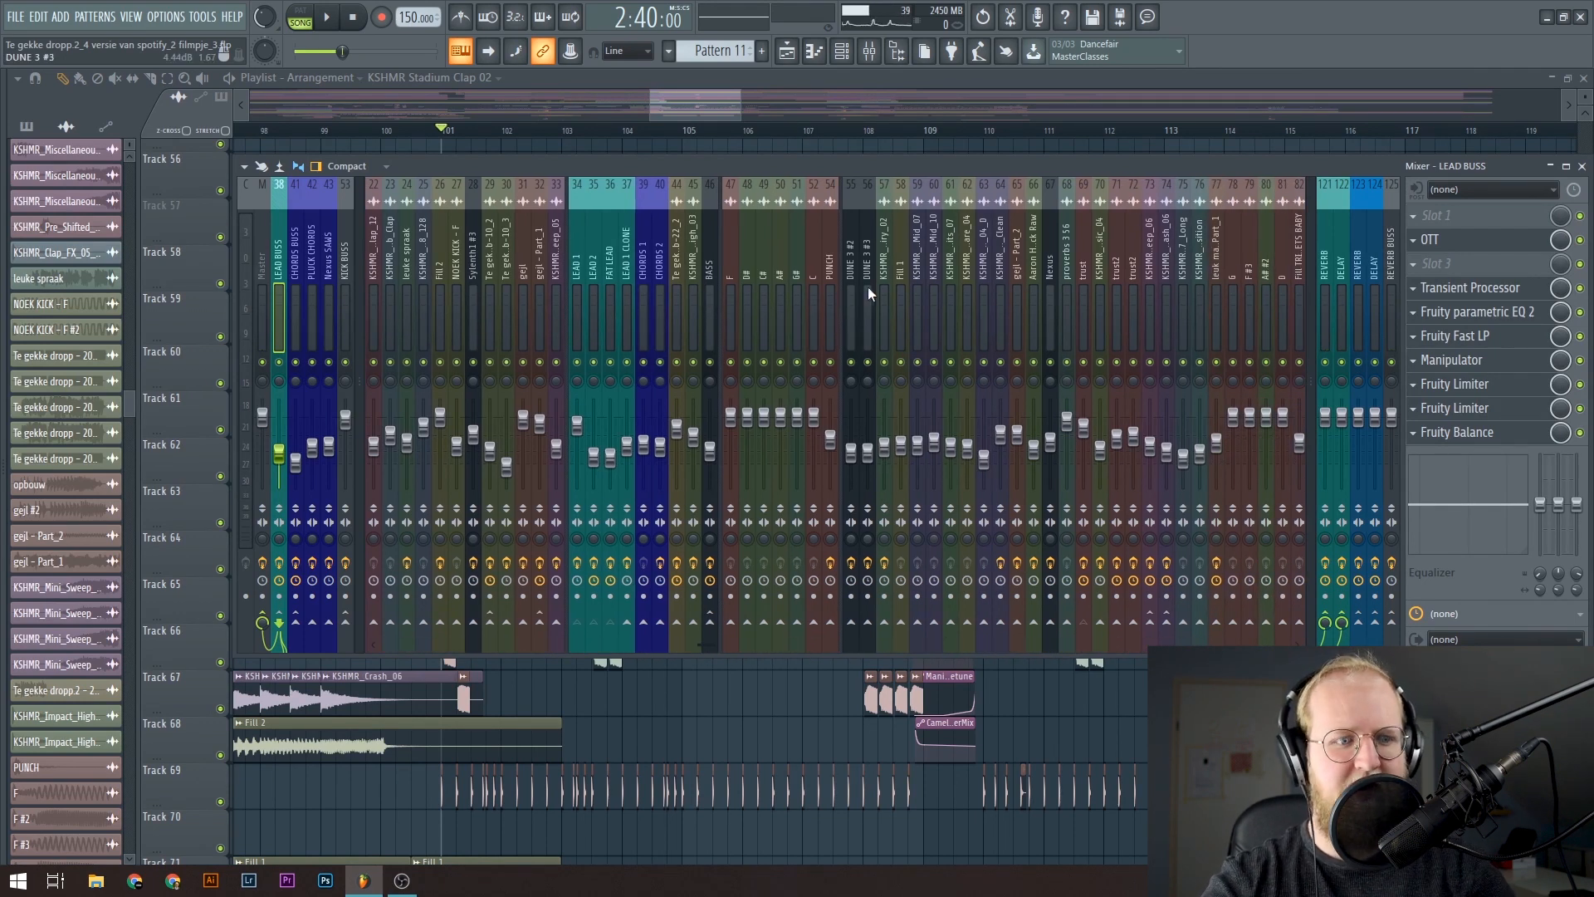
pyautogui.scroll(3, 868, 287)
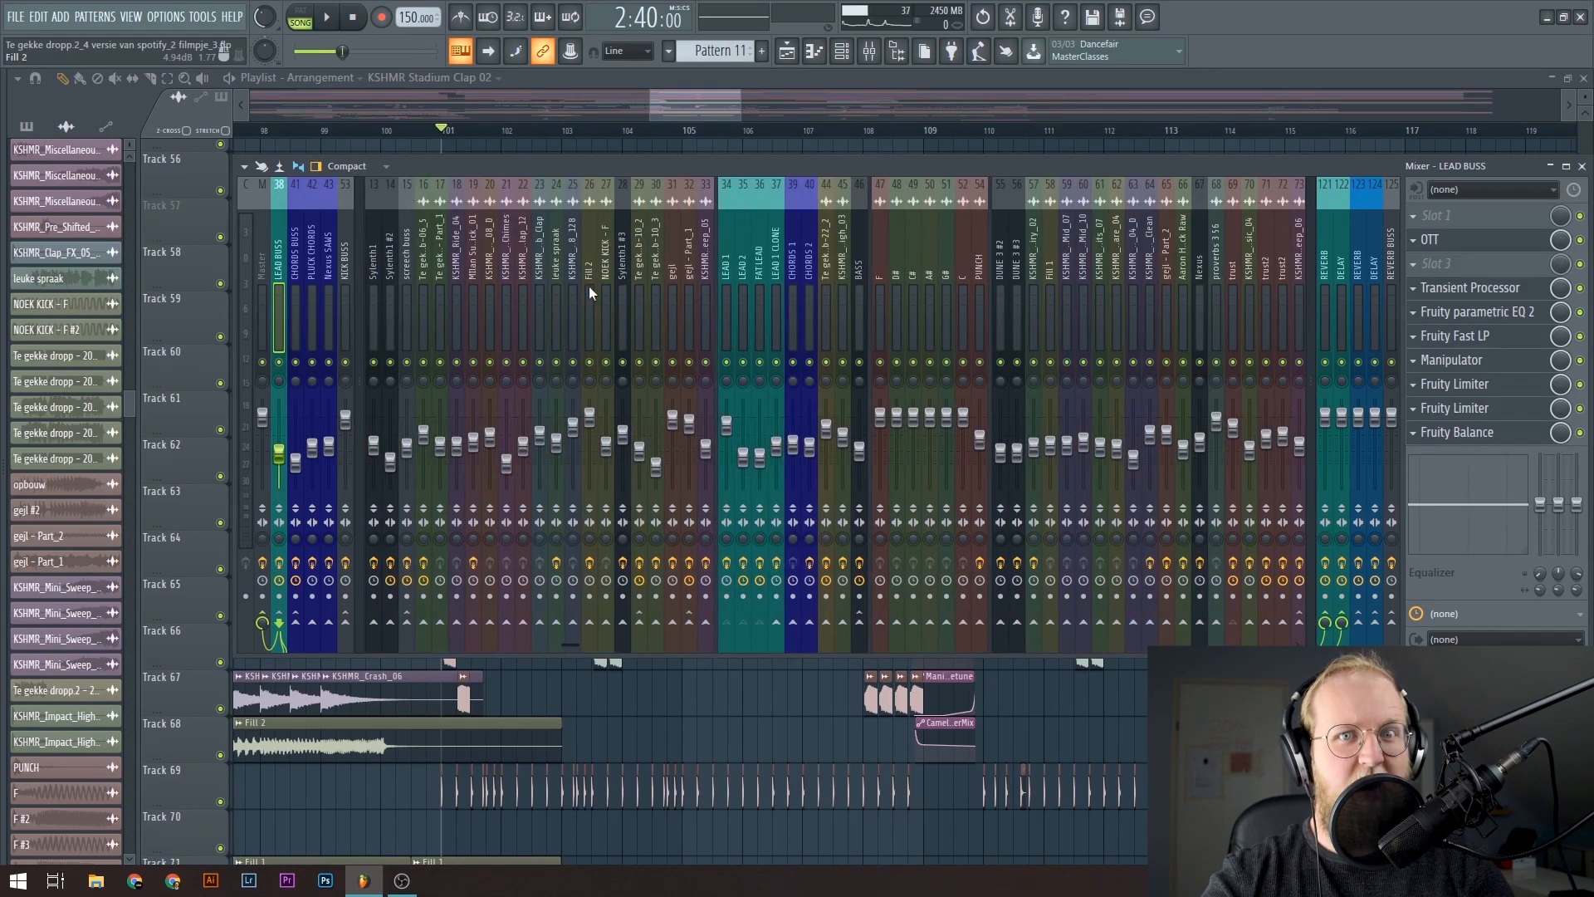
pyautogui.scroll(-3, 589, 286)
pyautogui.scroll(-3, 535, 286)
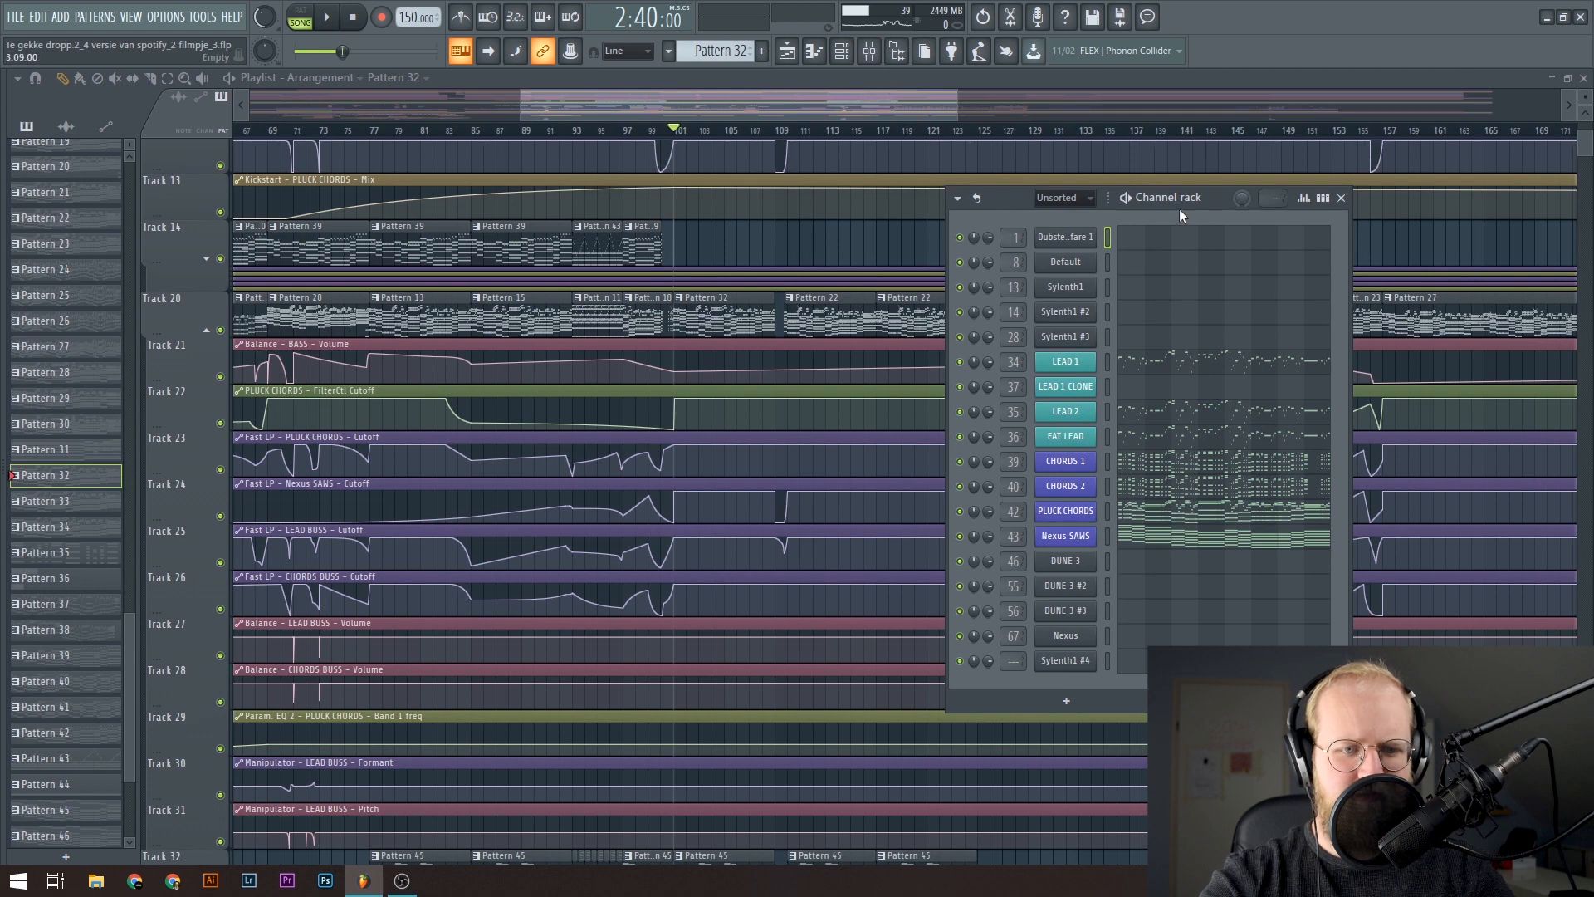
# Step: Open the LEAD 1 melody in the piano roll and peek at the BASS track in the mixer
pyautogui.moveTo(1179, 209); pyautogui.dragTo(1026, 173)
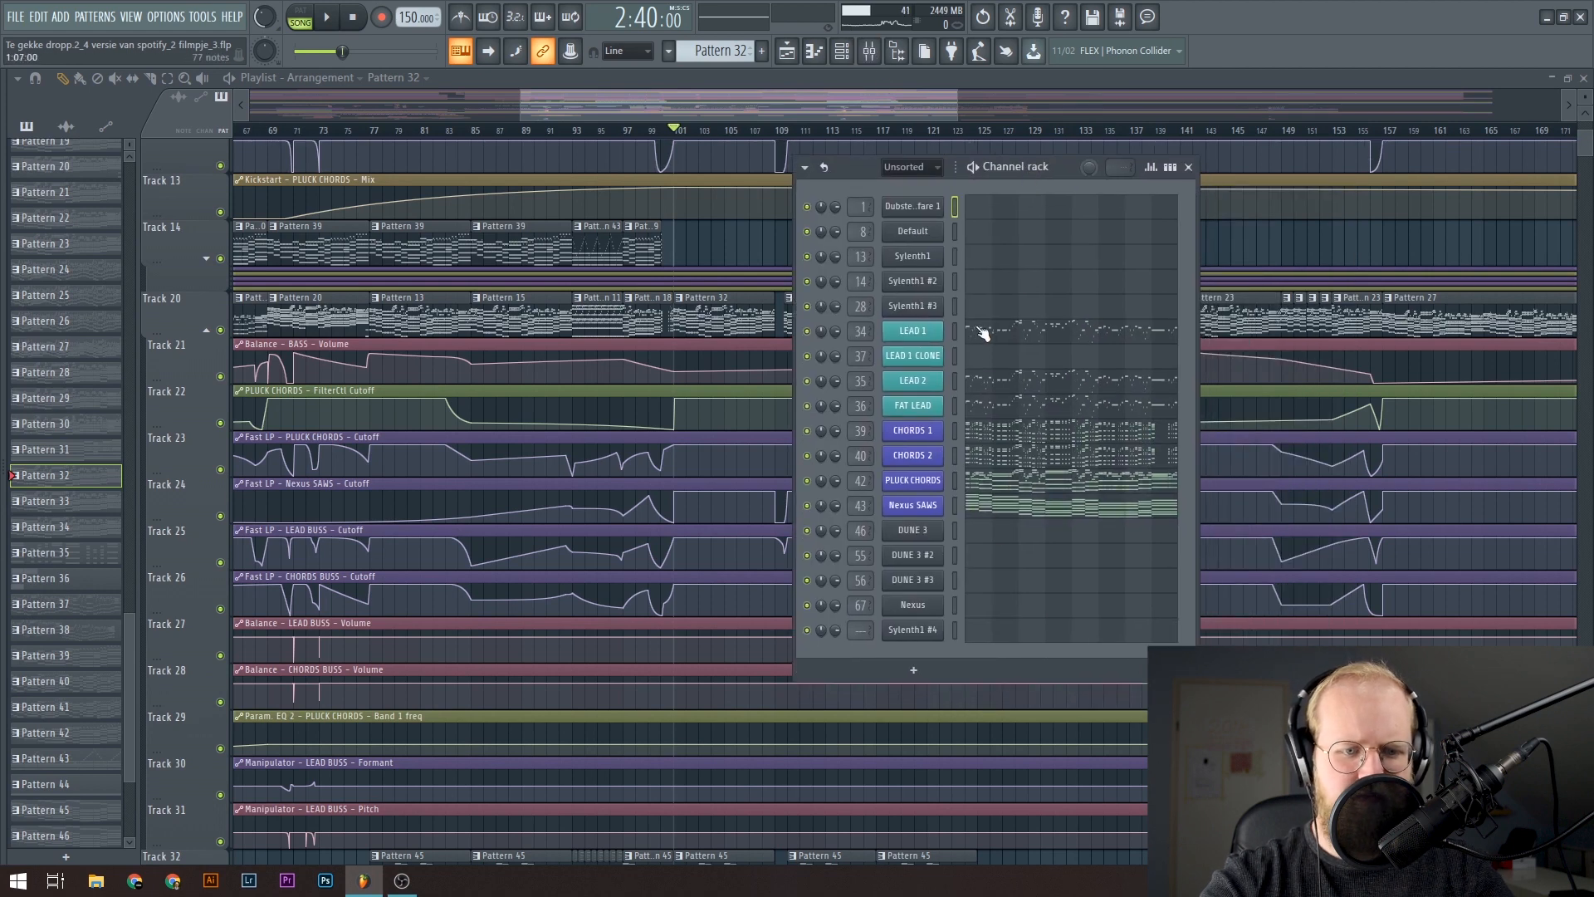
pyautogui.click(1012, 334)
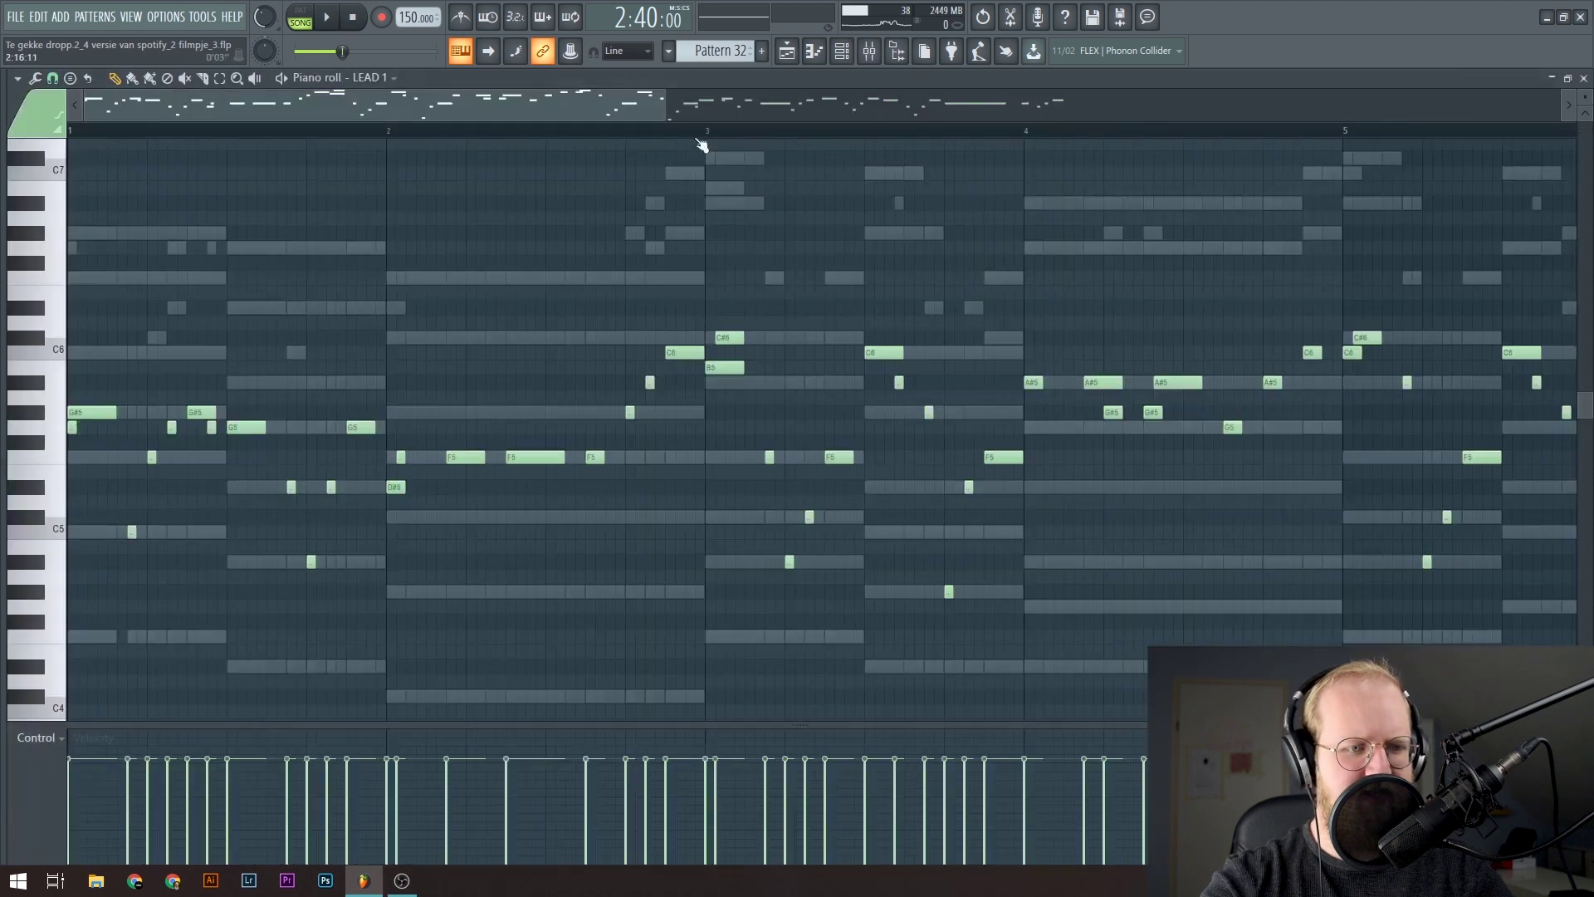
pyautogui.click(871, 56)
pyautogui.click(938, 365)
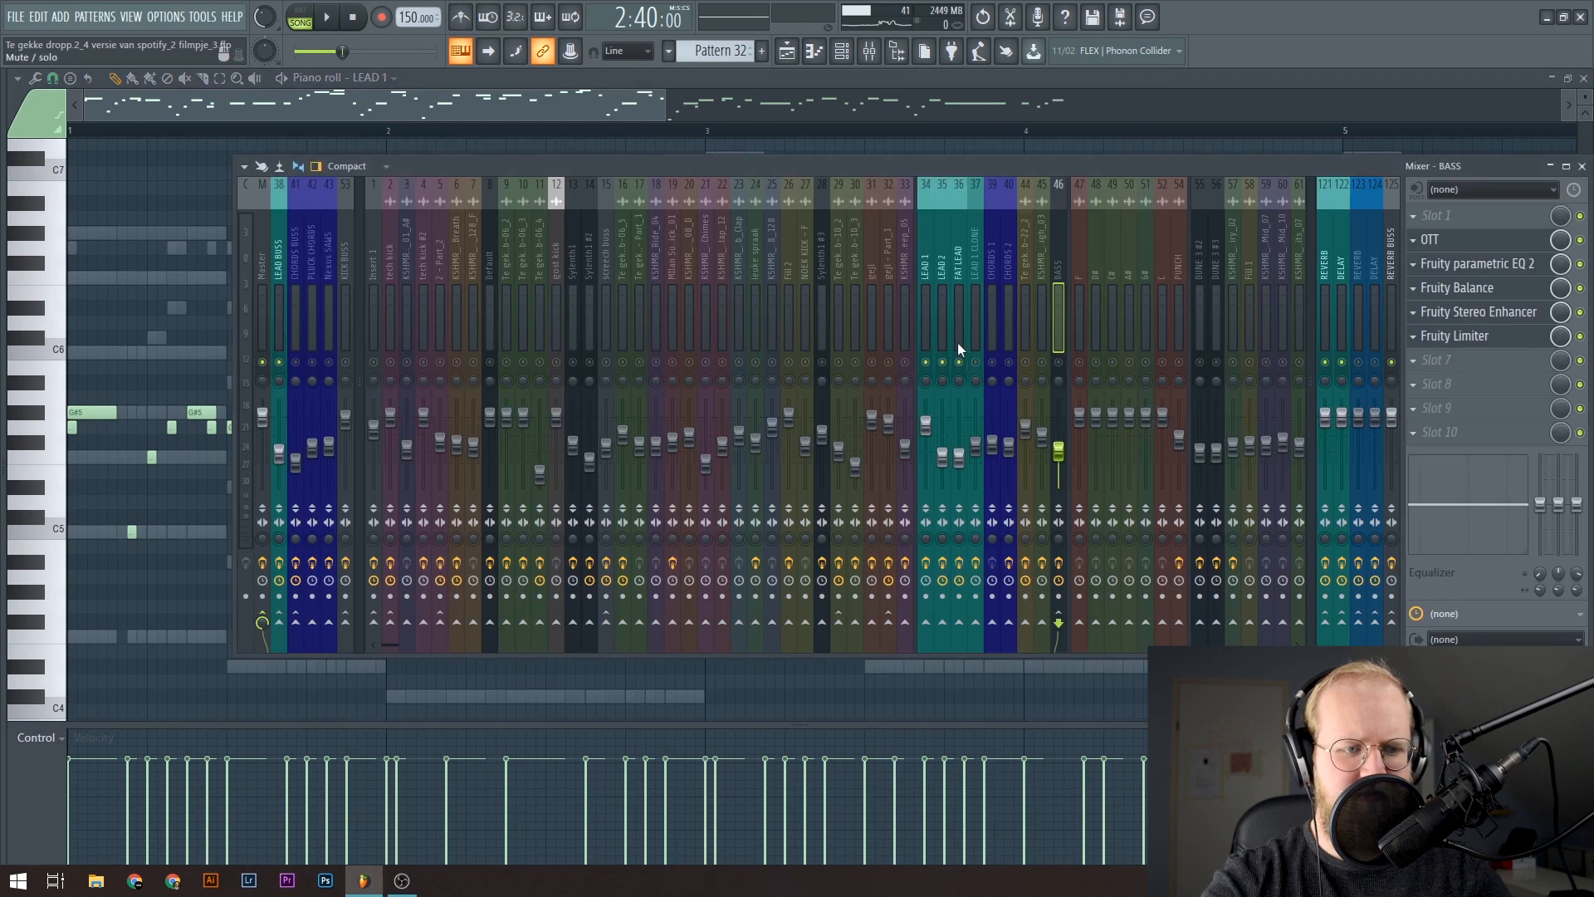
# Step: Play the LEAD 1 melody from the second bar, stop, and bring back the channel rack
pyautogui.press('space')
pyautogui.click(490, 101)
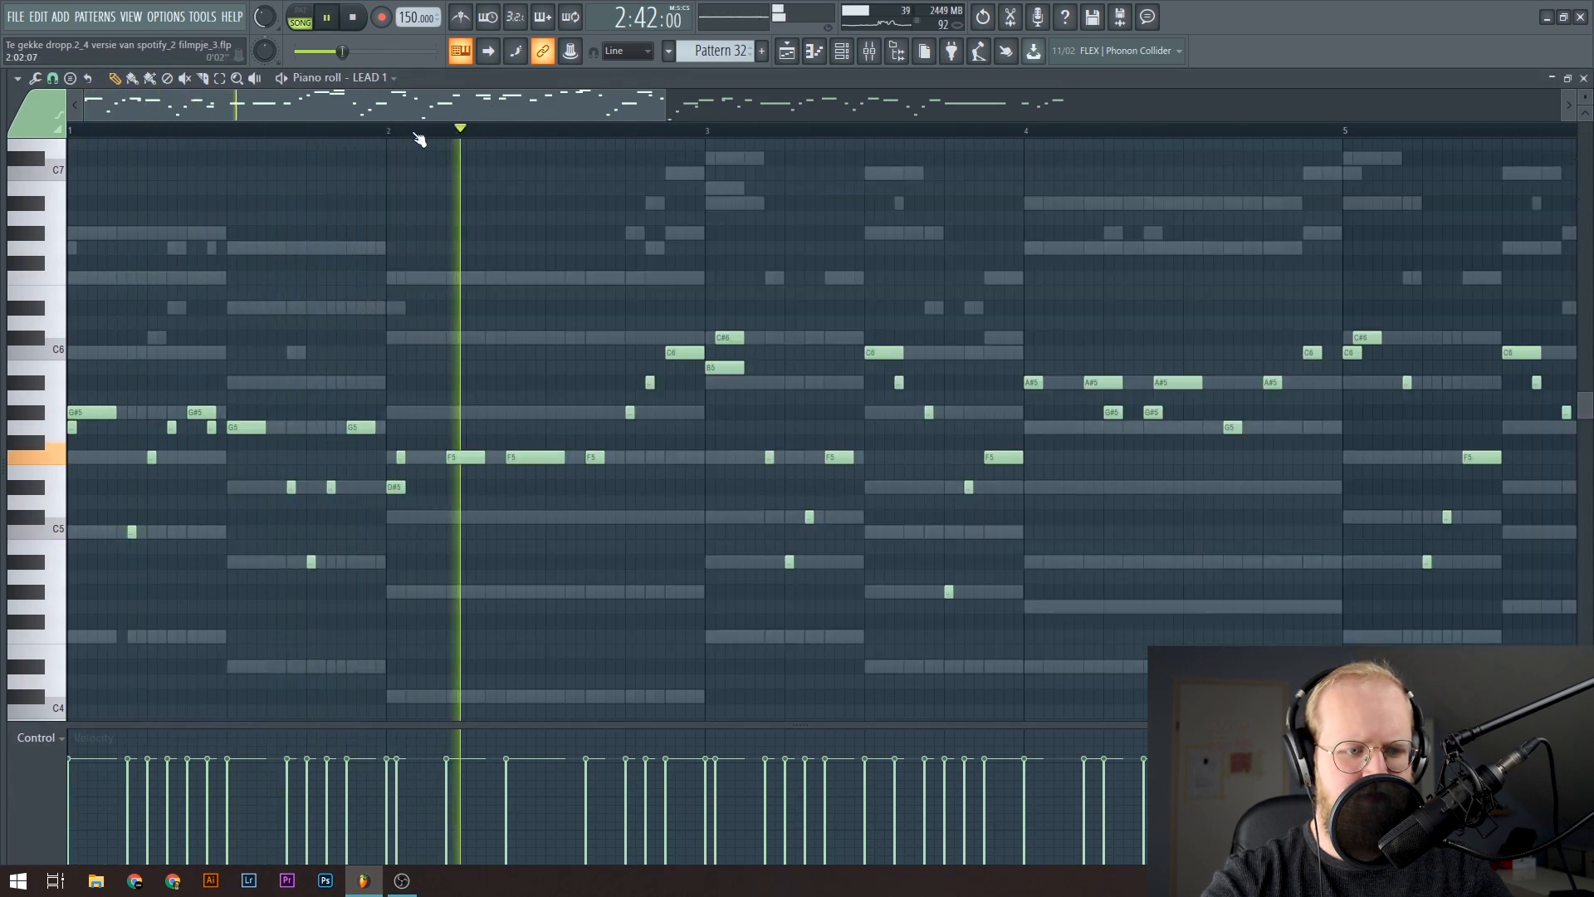
pyautogui.keyDown('ctrl'); pyautogui.scroll(-3, 411, 148); pyautogui.keyUp('ctrl')
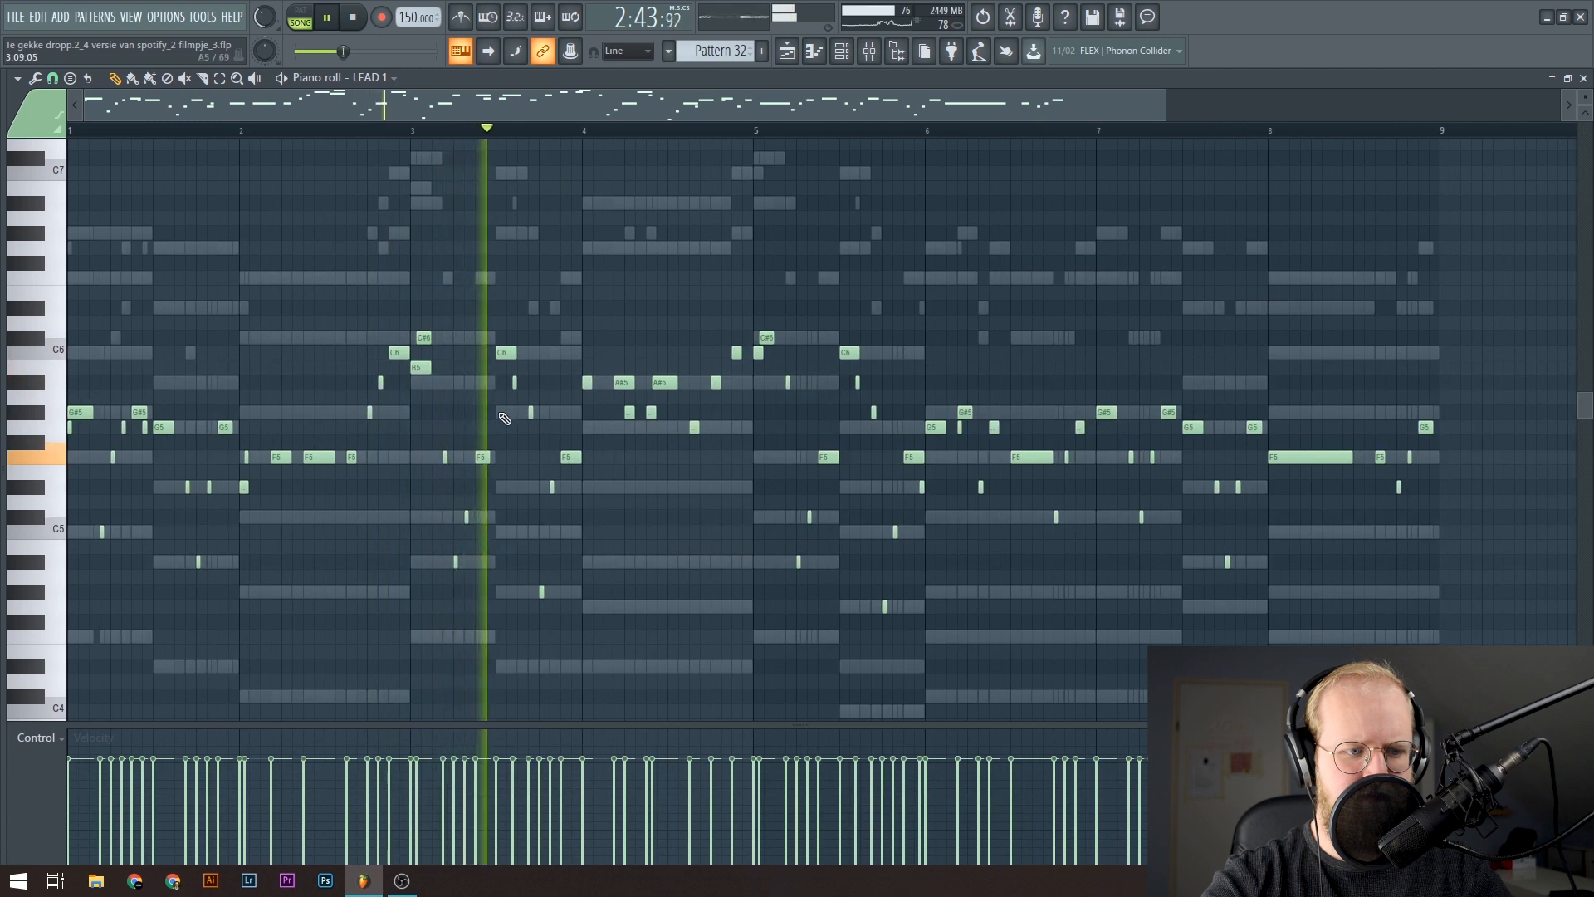
pyautogui.press('space')
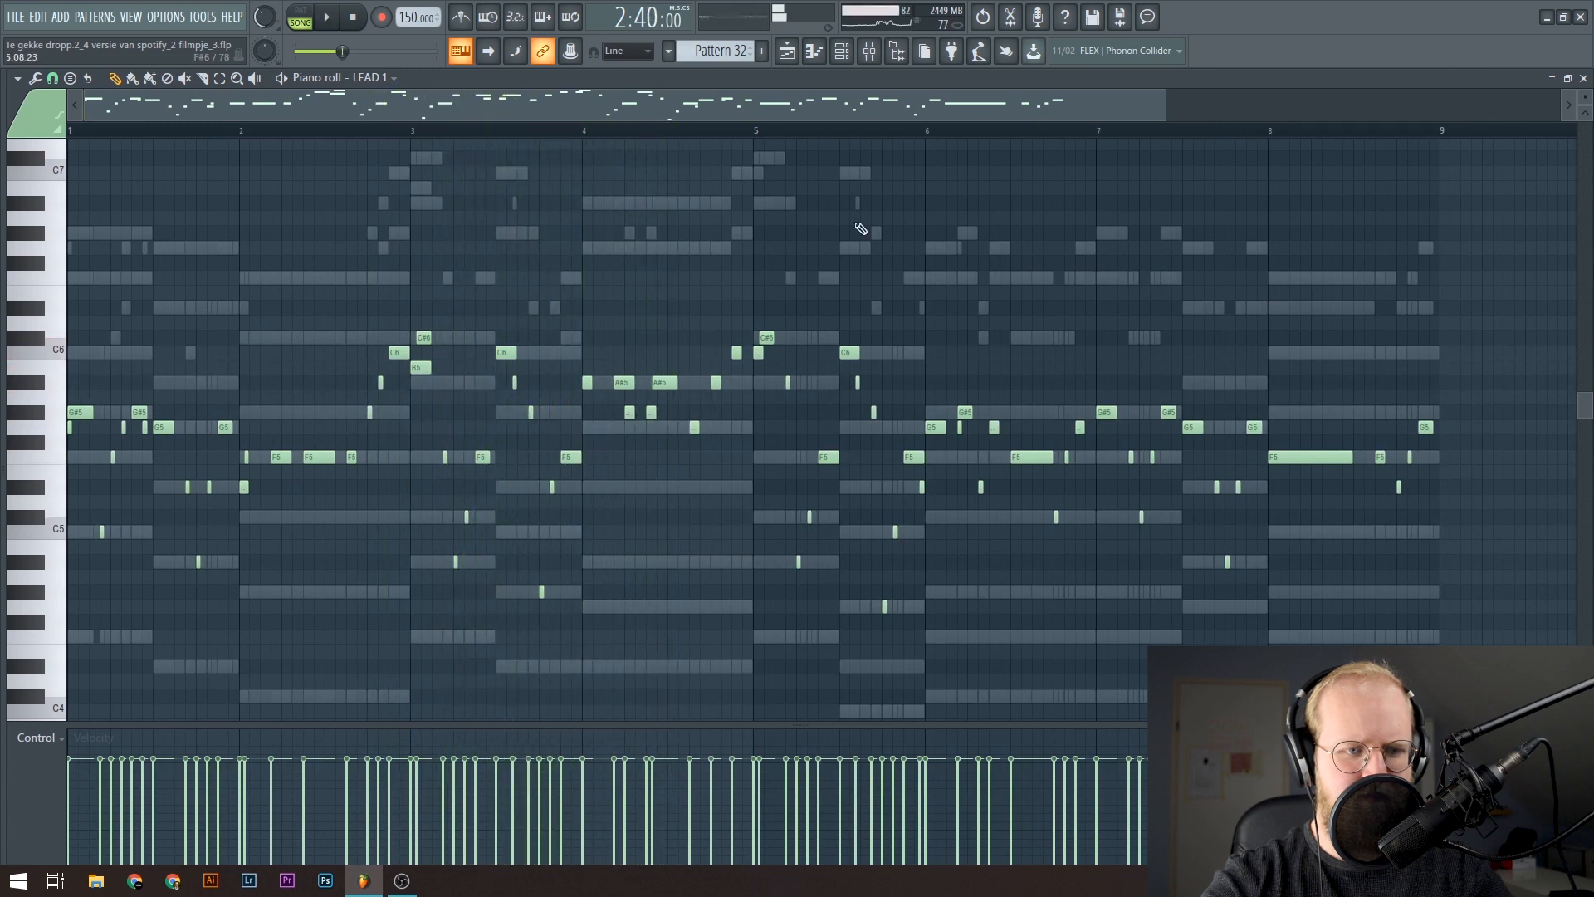
pyautogui.click(842, 52)
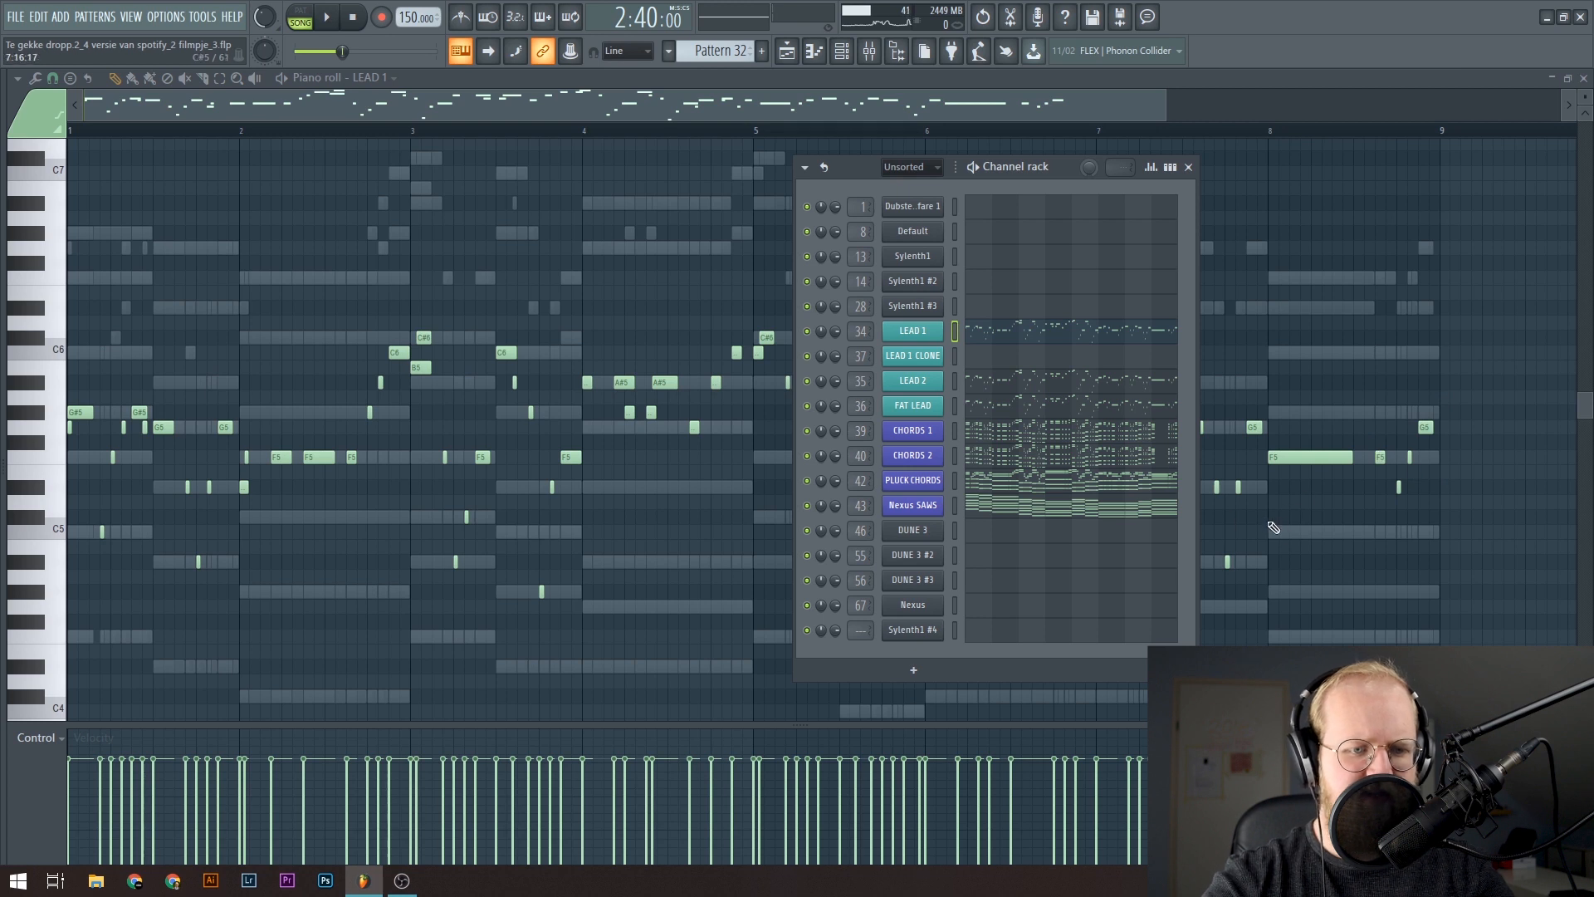
# Step: Review the Fruity Stereo Enhancer settings on LEAD 1 and LEAD 2 while the drop plays
pyautogui.press('F9')
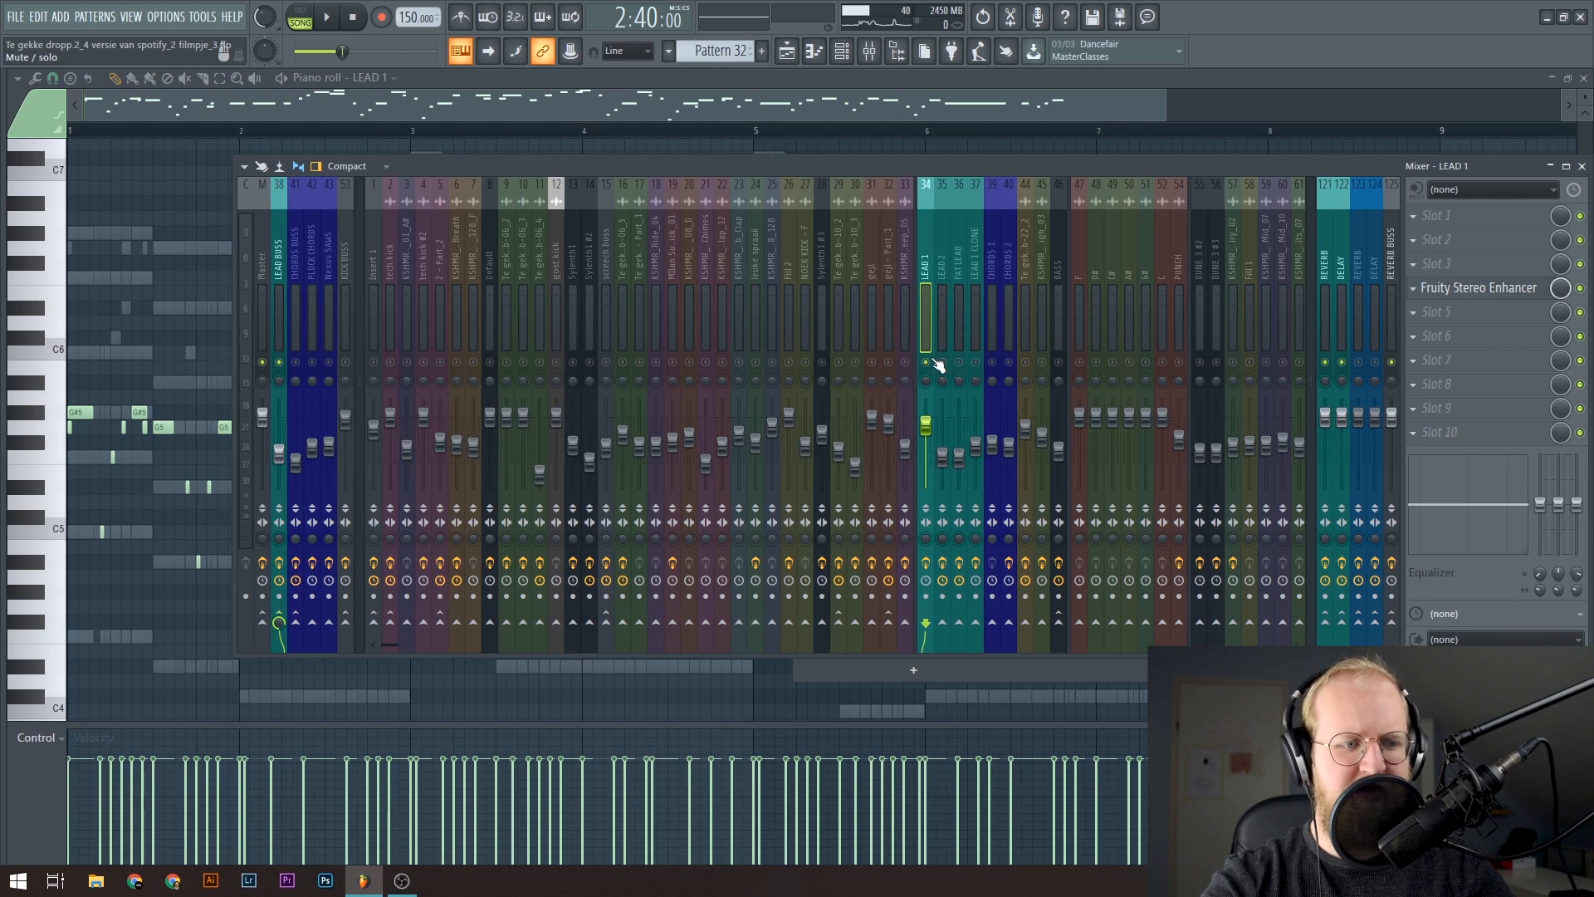
pyautogui.click(1479, 288)
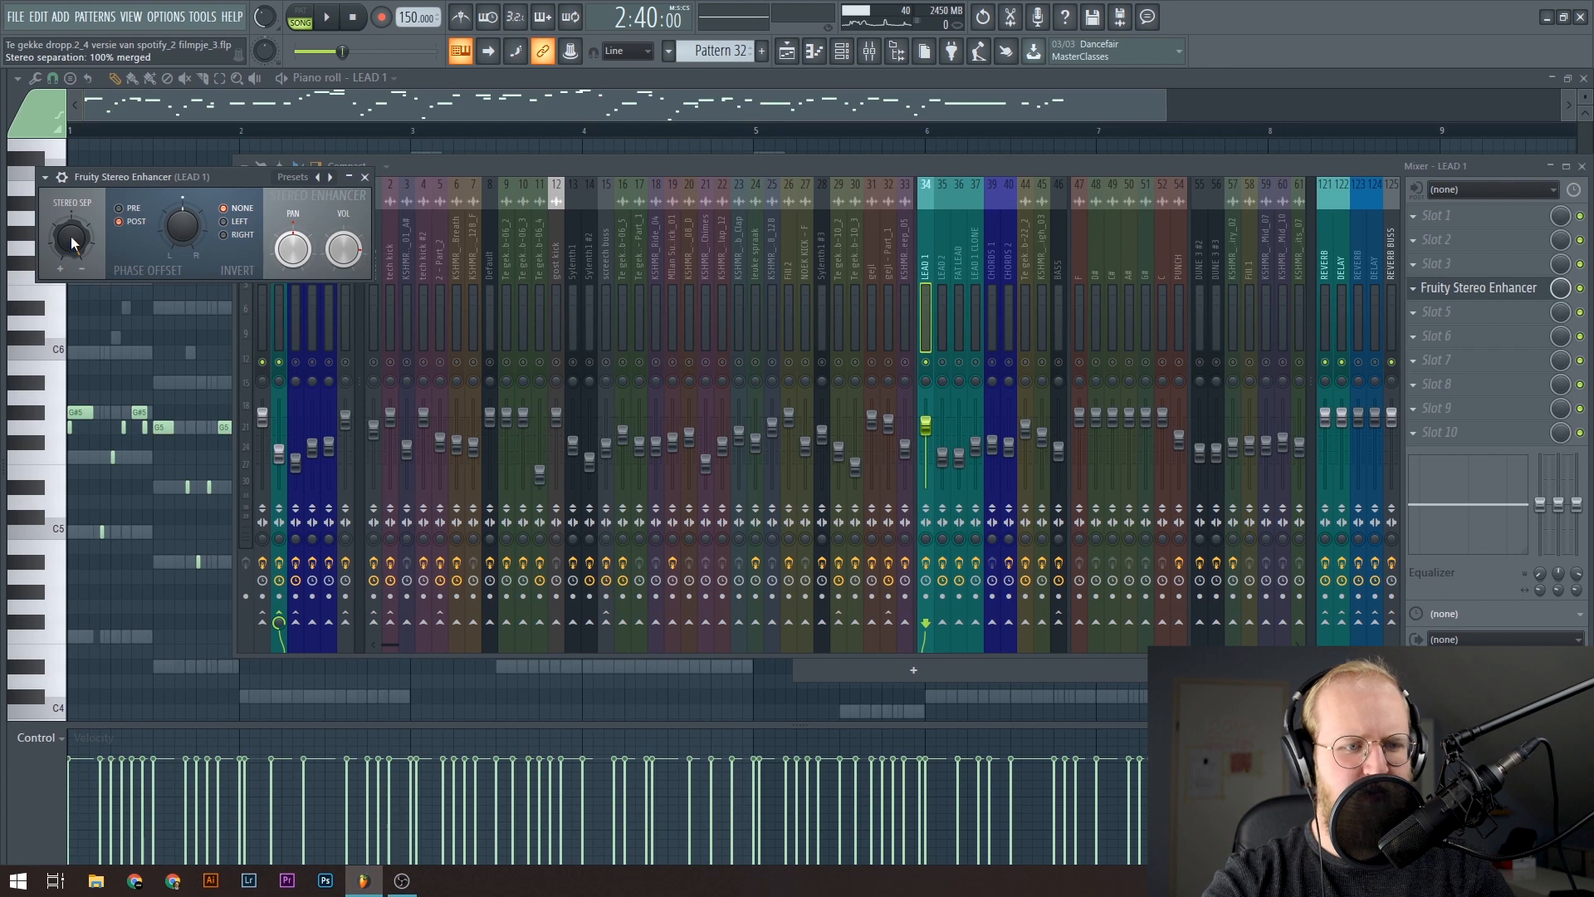
pyautogui.press('space')
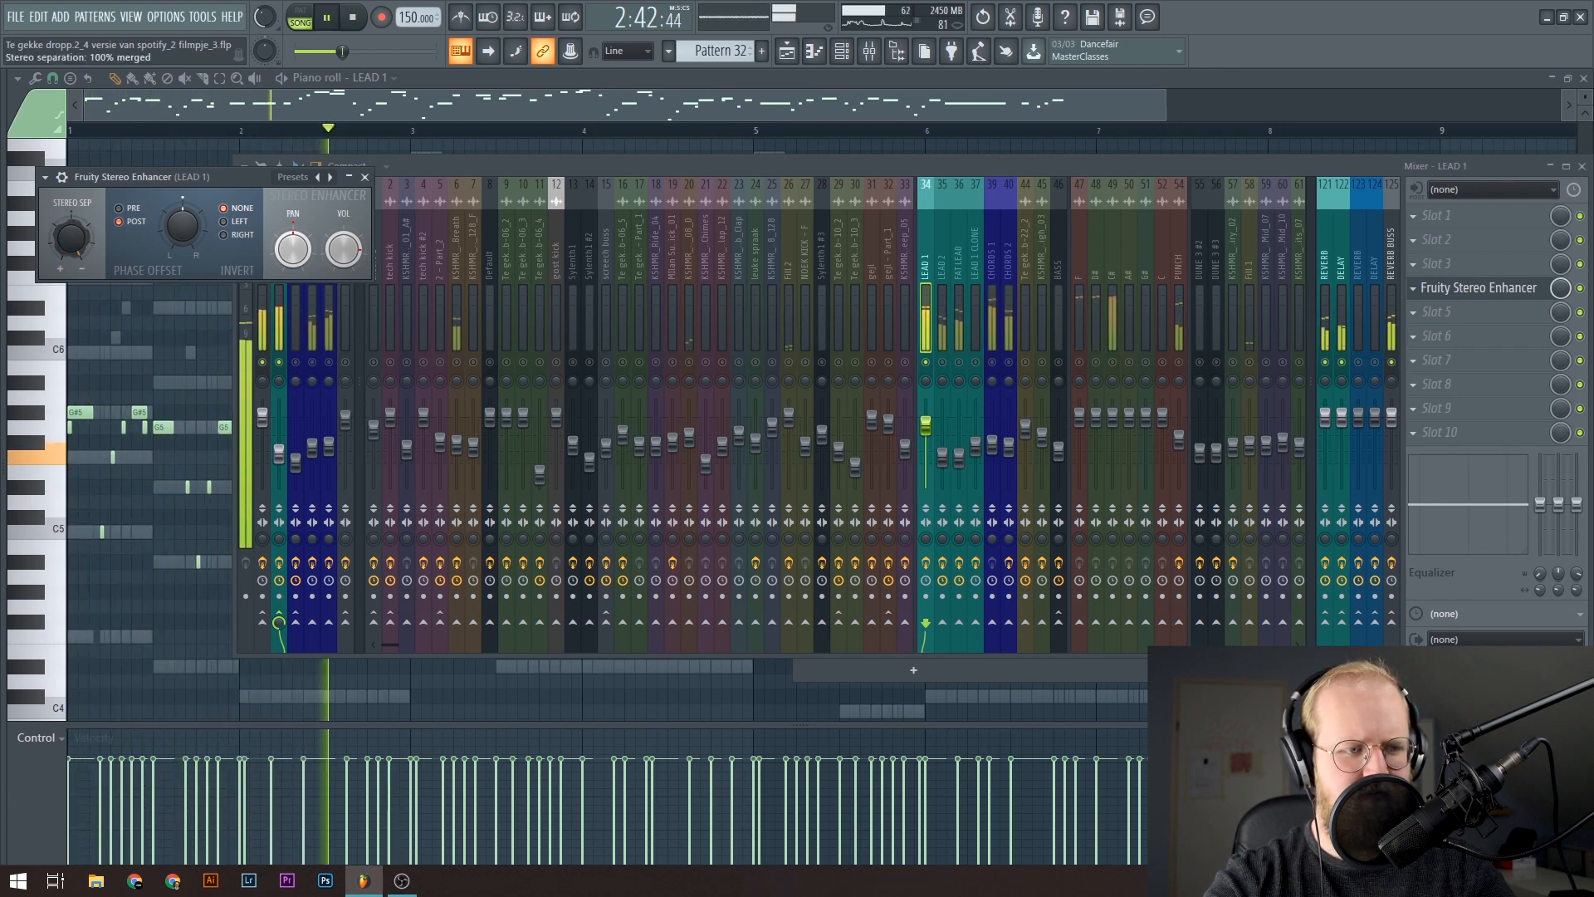
pyautogui.click(944, 326)
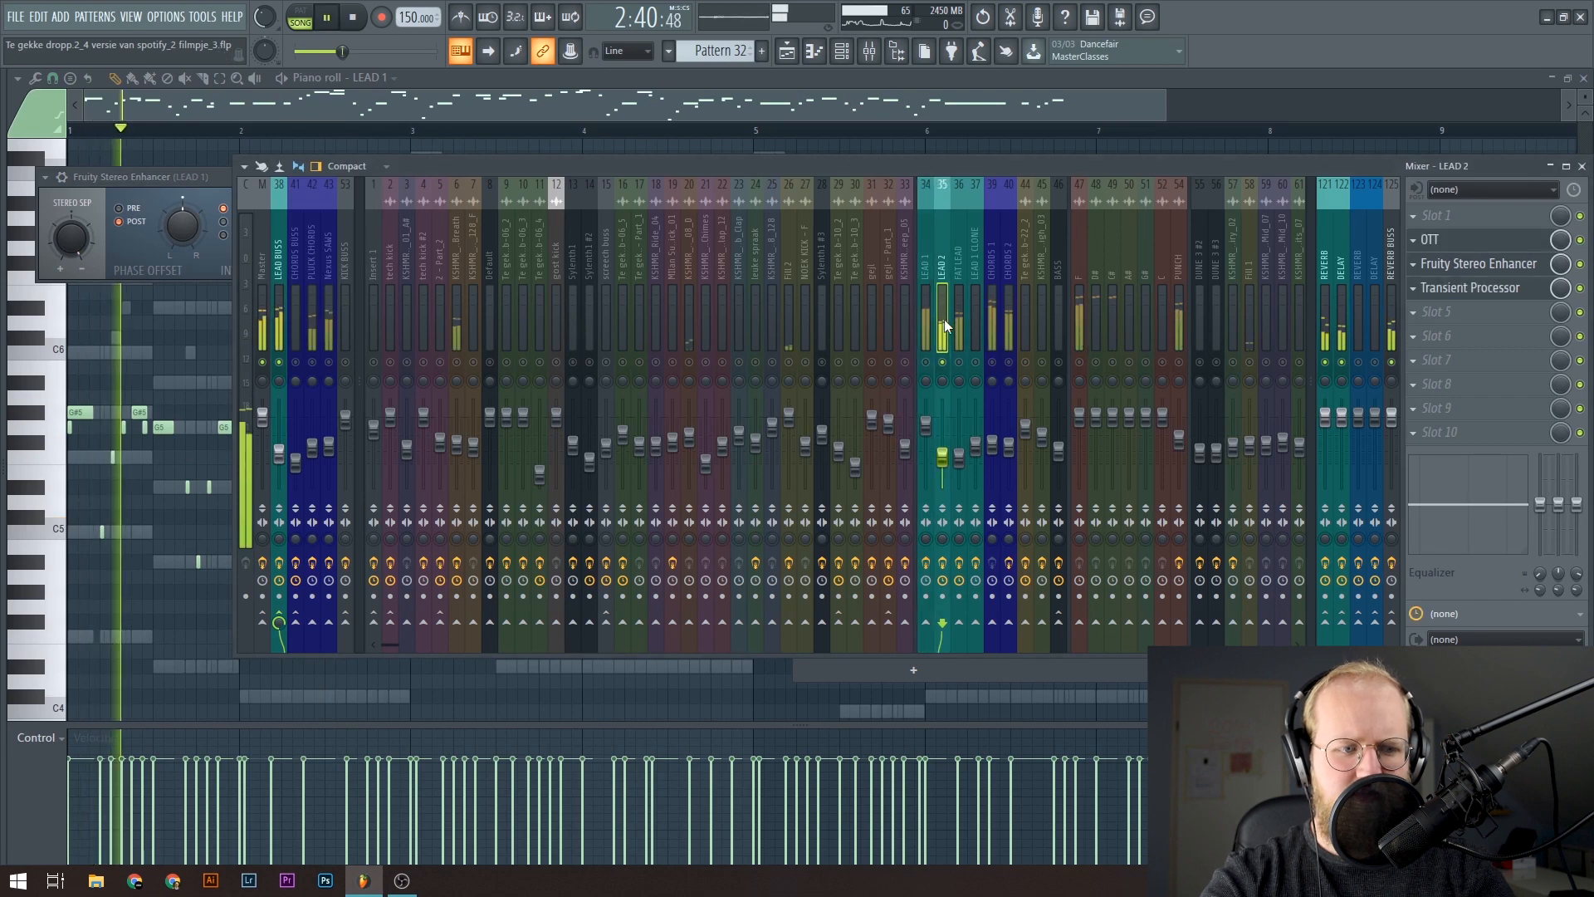
pyautogui.press('space')
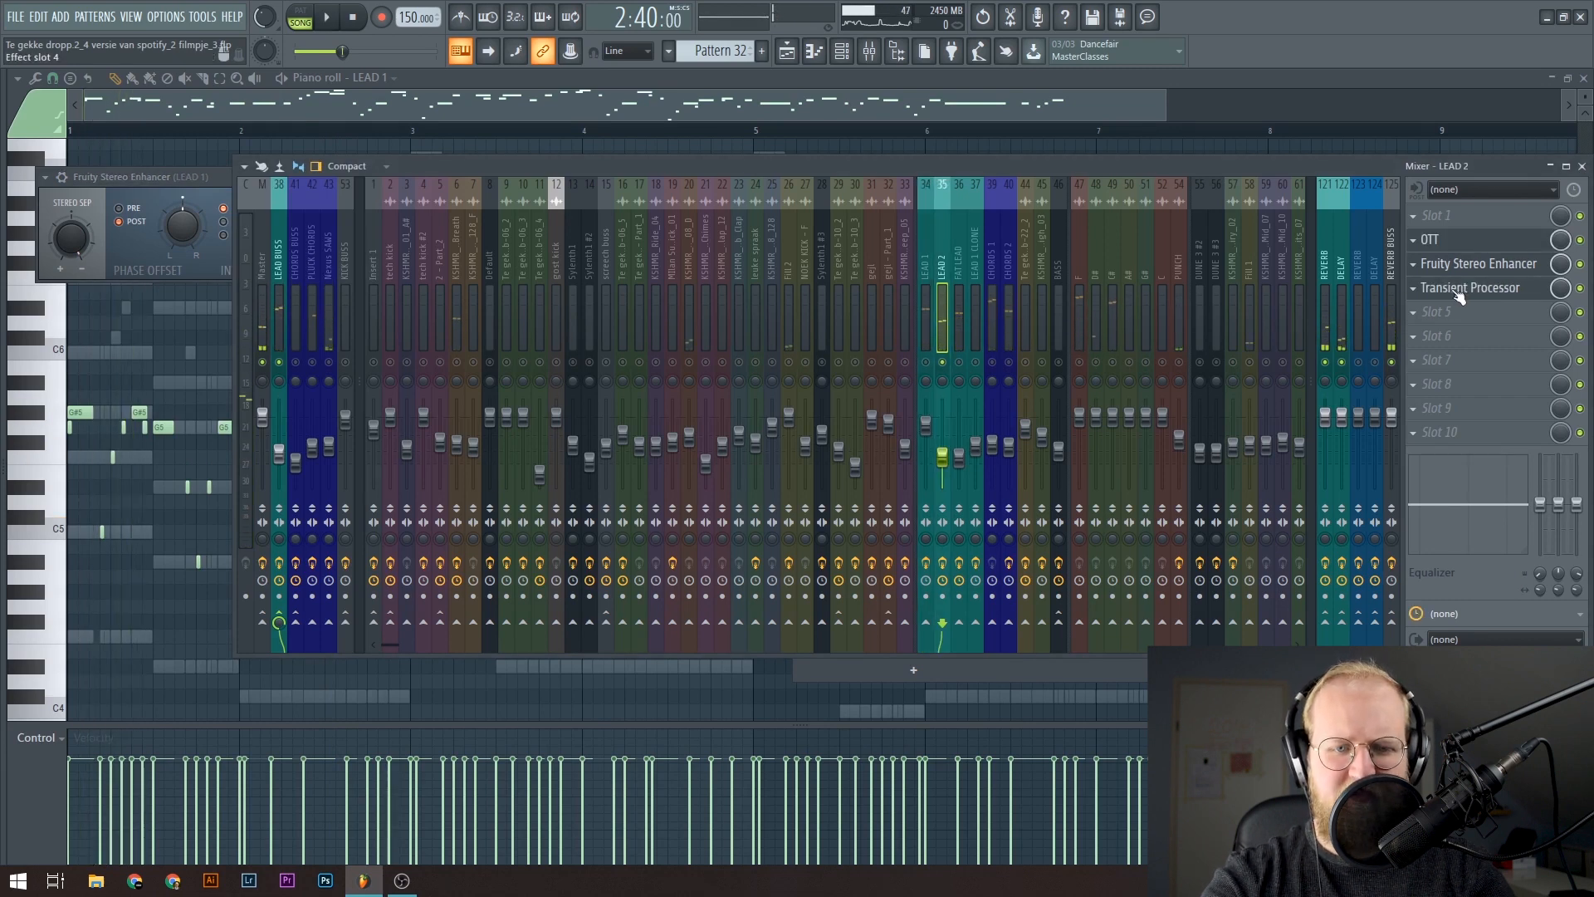
pyautogui.click(1475, 267)
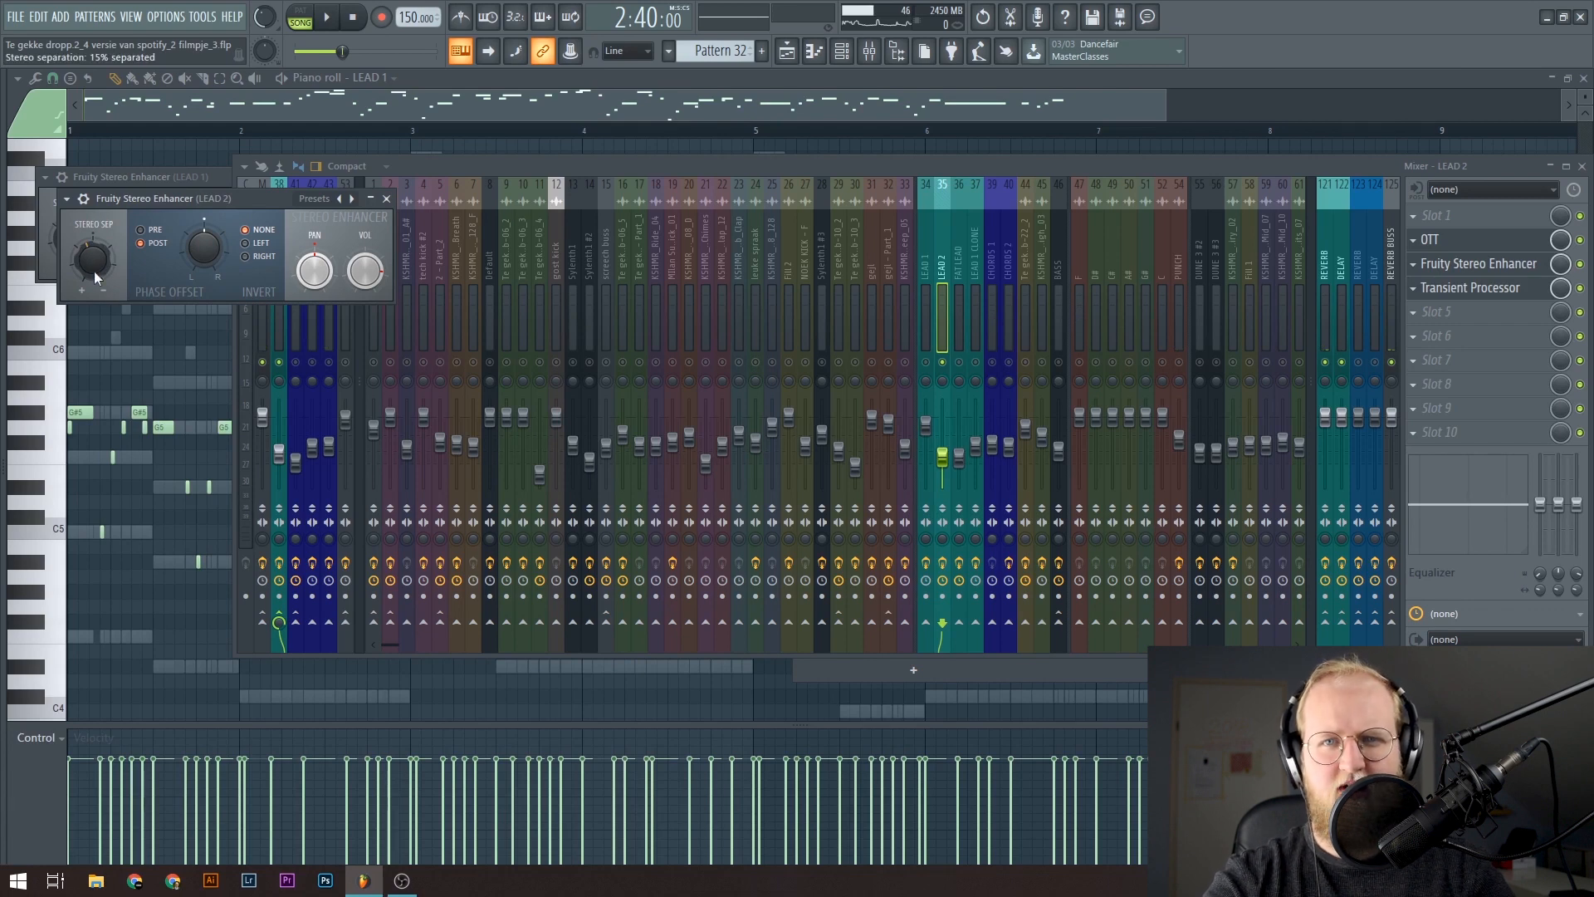
# Step: Review FAT LEAD's Stereo Enhancer during playback, then show the LEAD BUSS effect chain
pyautogui.click(971, 368)
pyautogui.press('space')
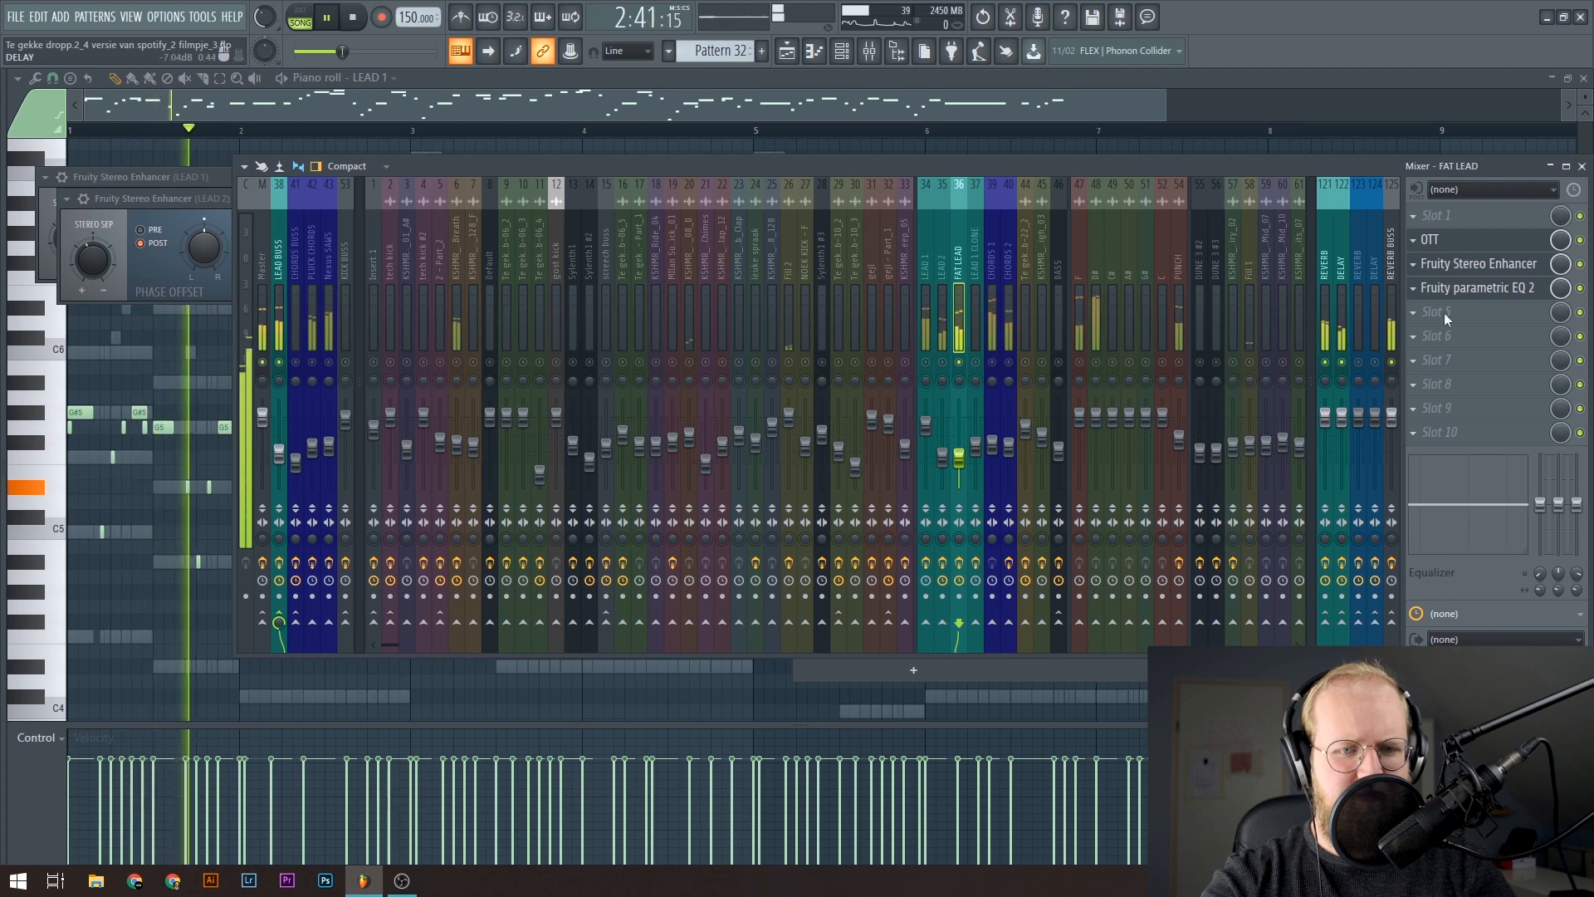
pyautogui.click(1479, 265)
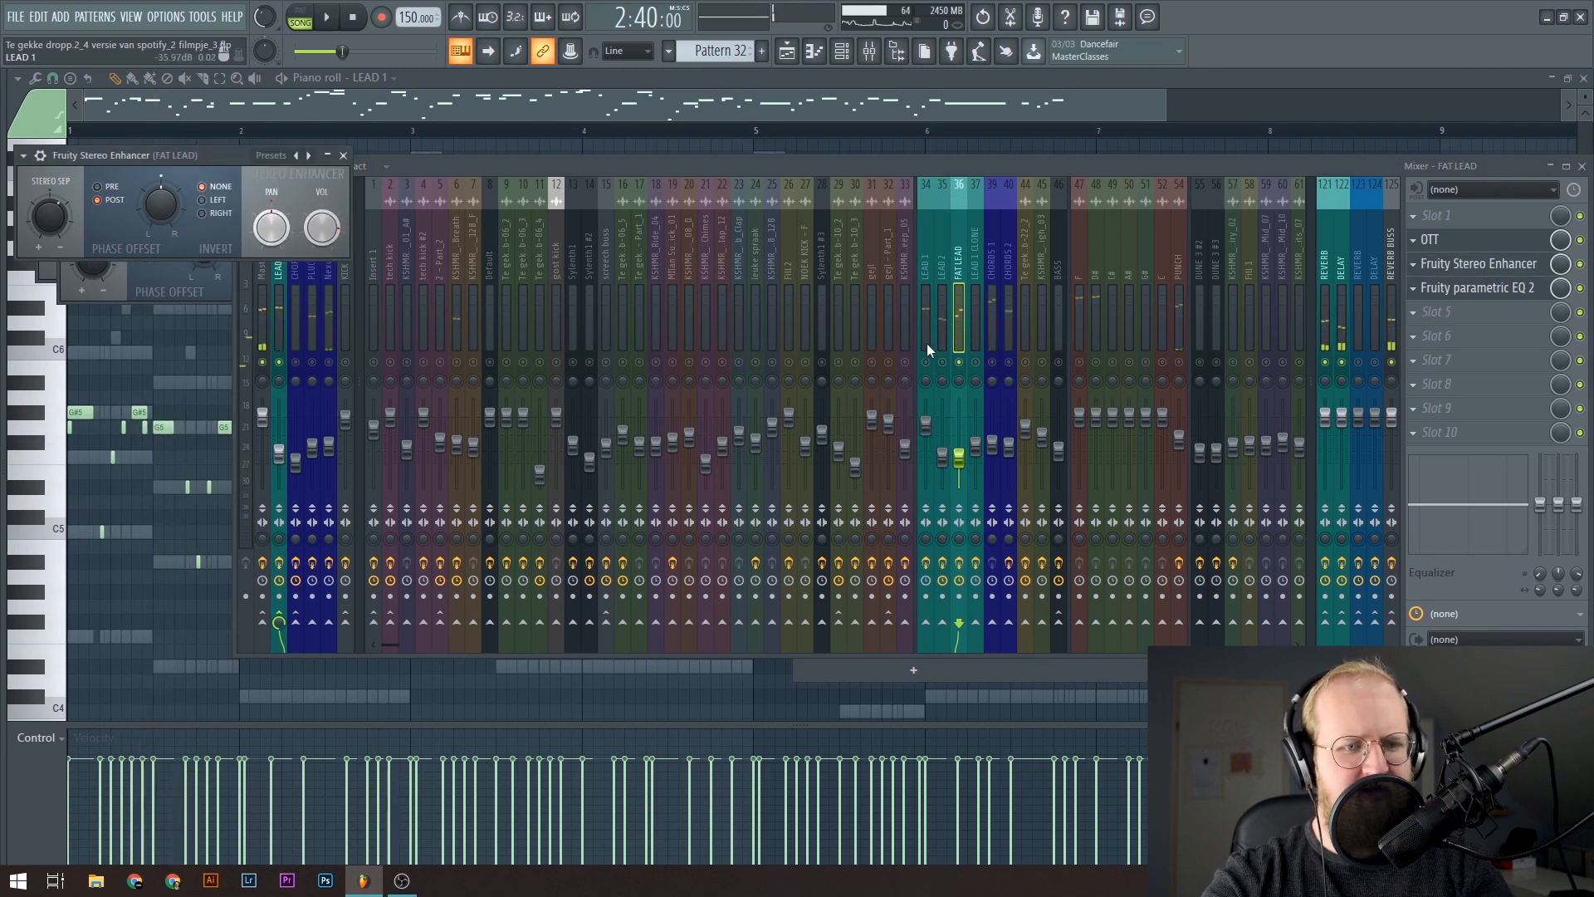
pyautogui.hotkey('alt', 'F8')
pyautogui.hotkey('alt', 'F8')
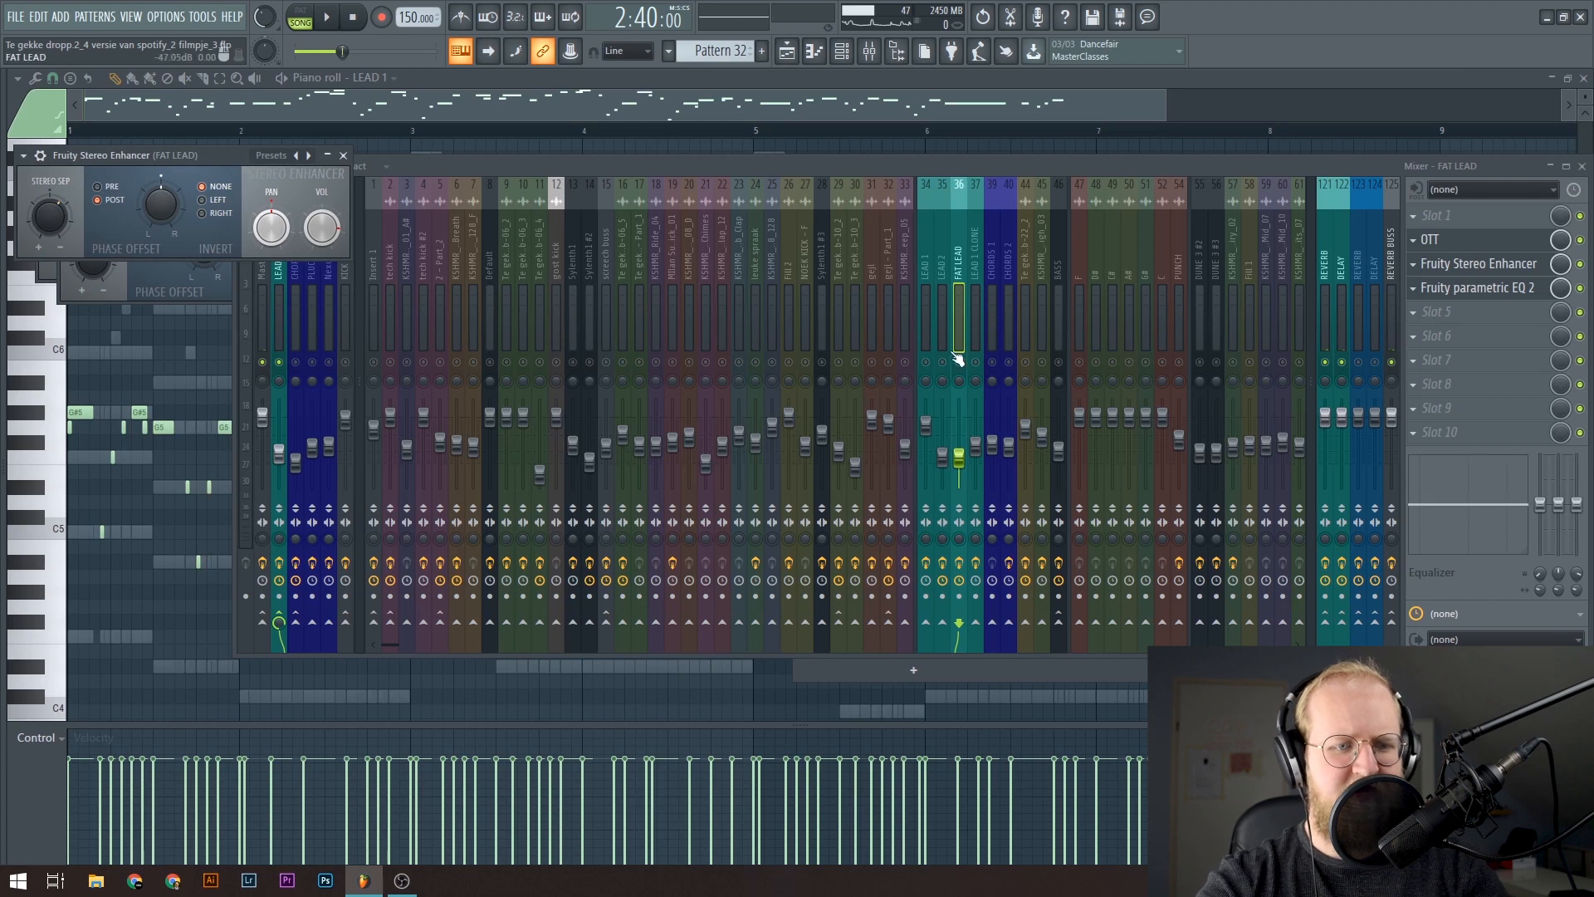
pyautogui.click(1010, 316)
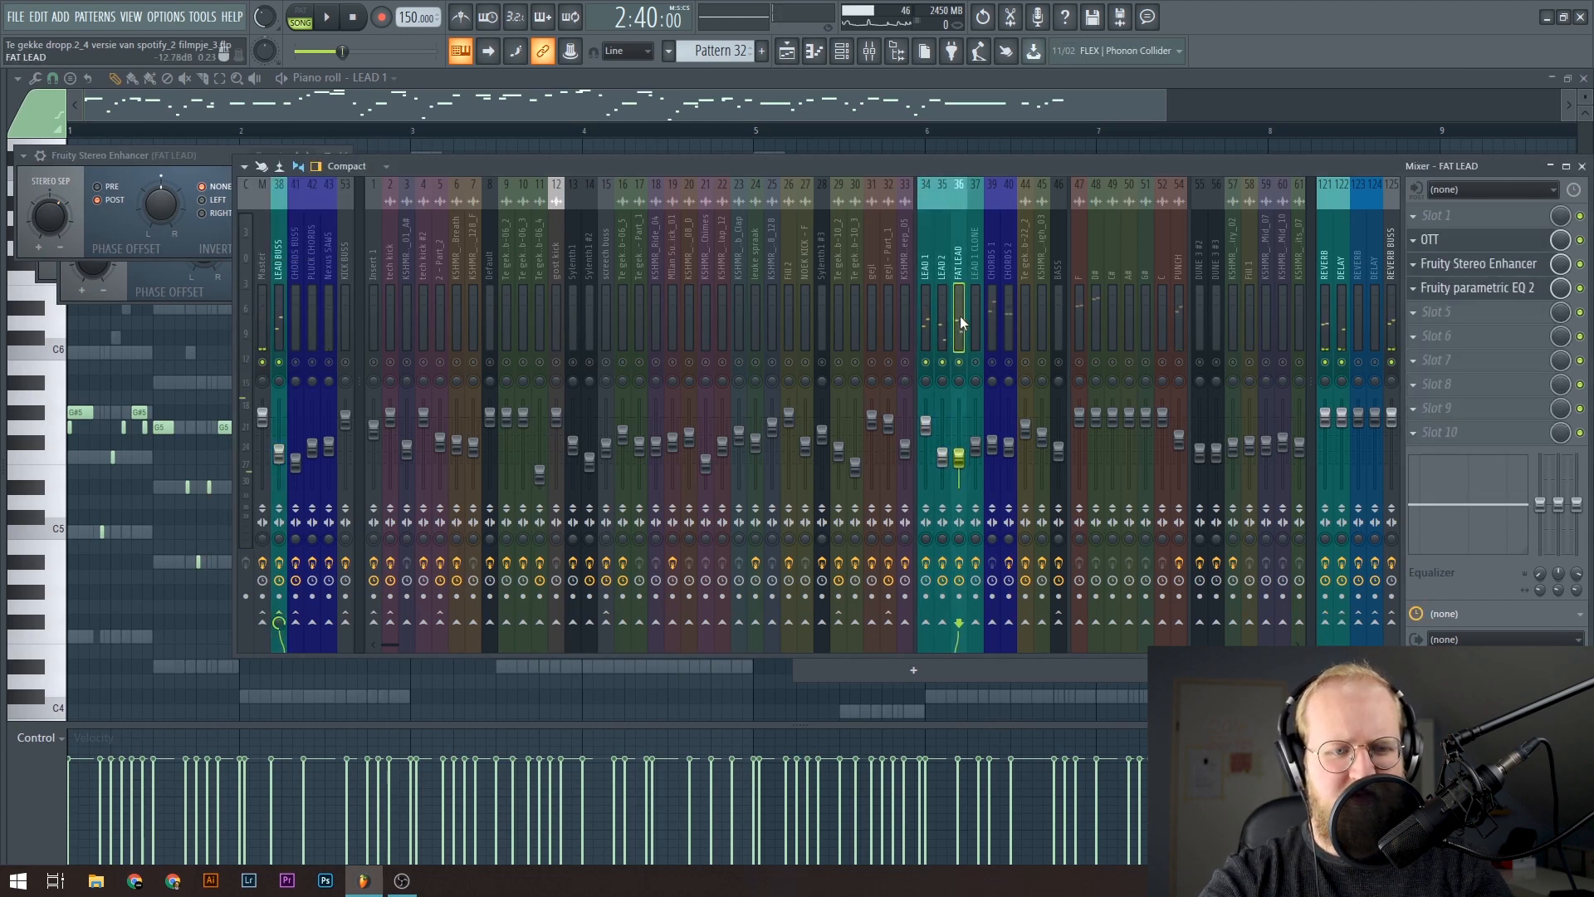
pyautogui.click(278, 295)
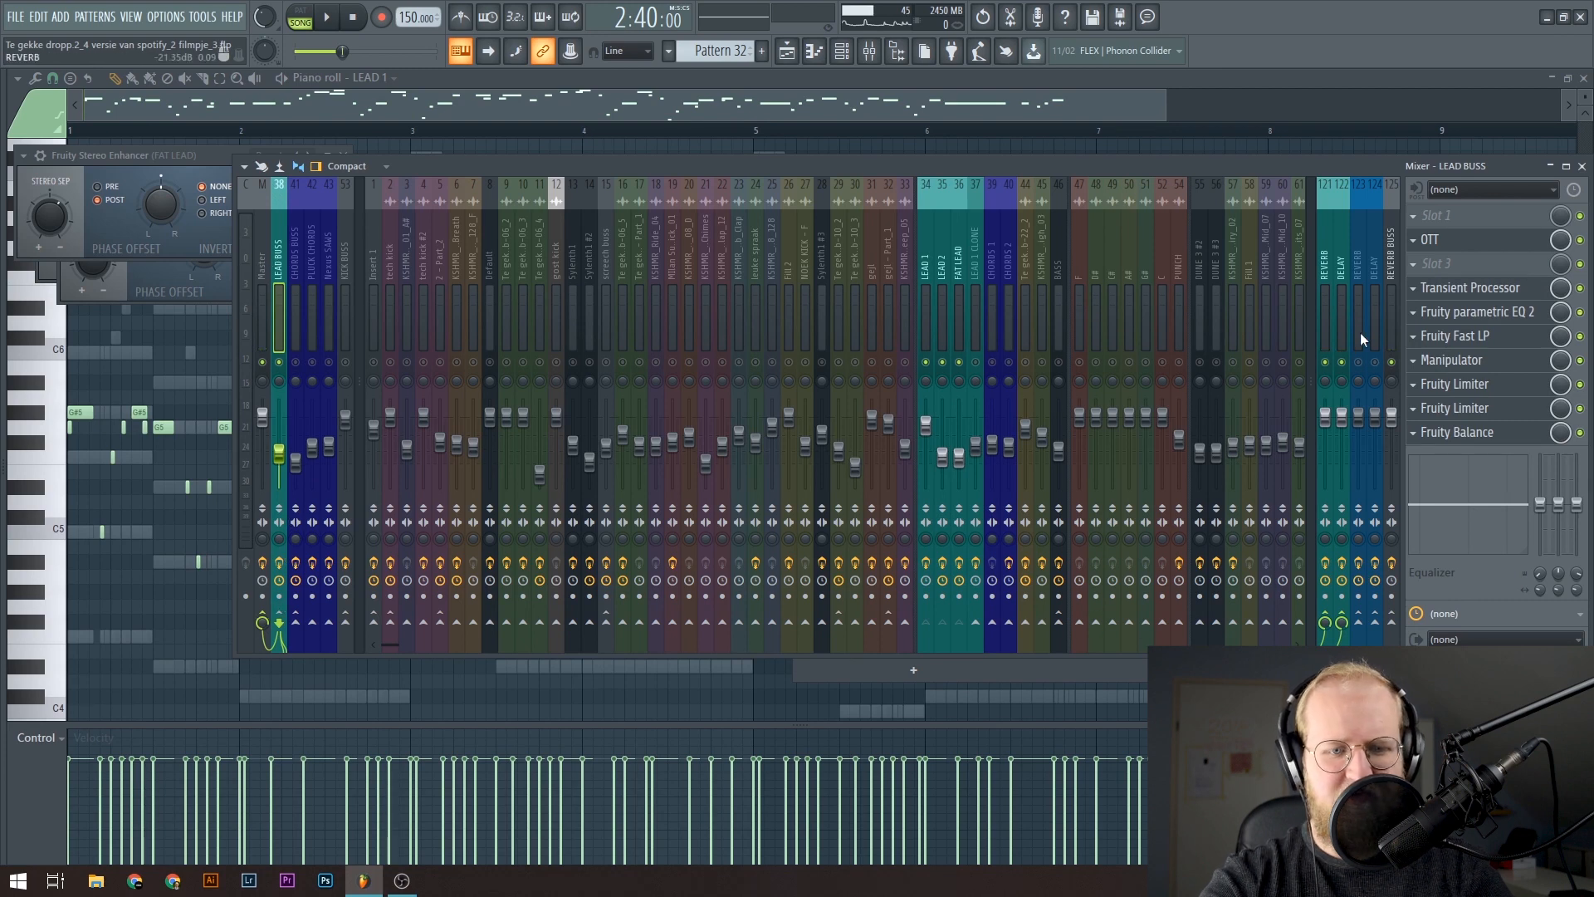
# Step: Play the drop and step through the lead bus Transient Processor, EQ 2, Manipulator and Fruity Balance
pyautogui.press('space')
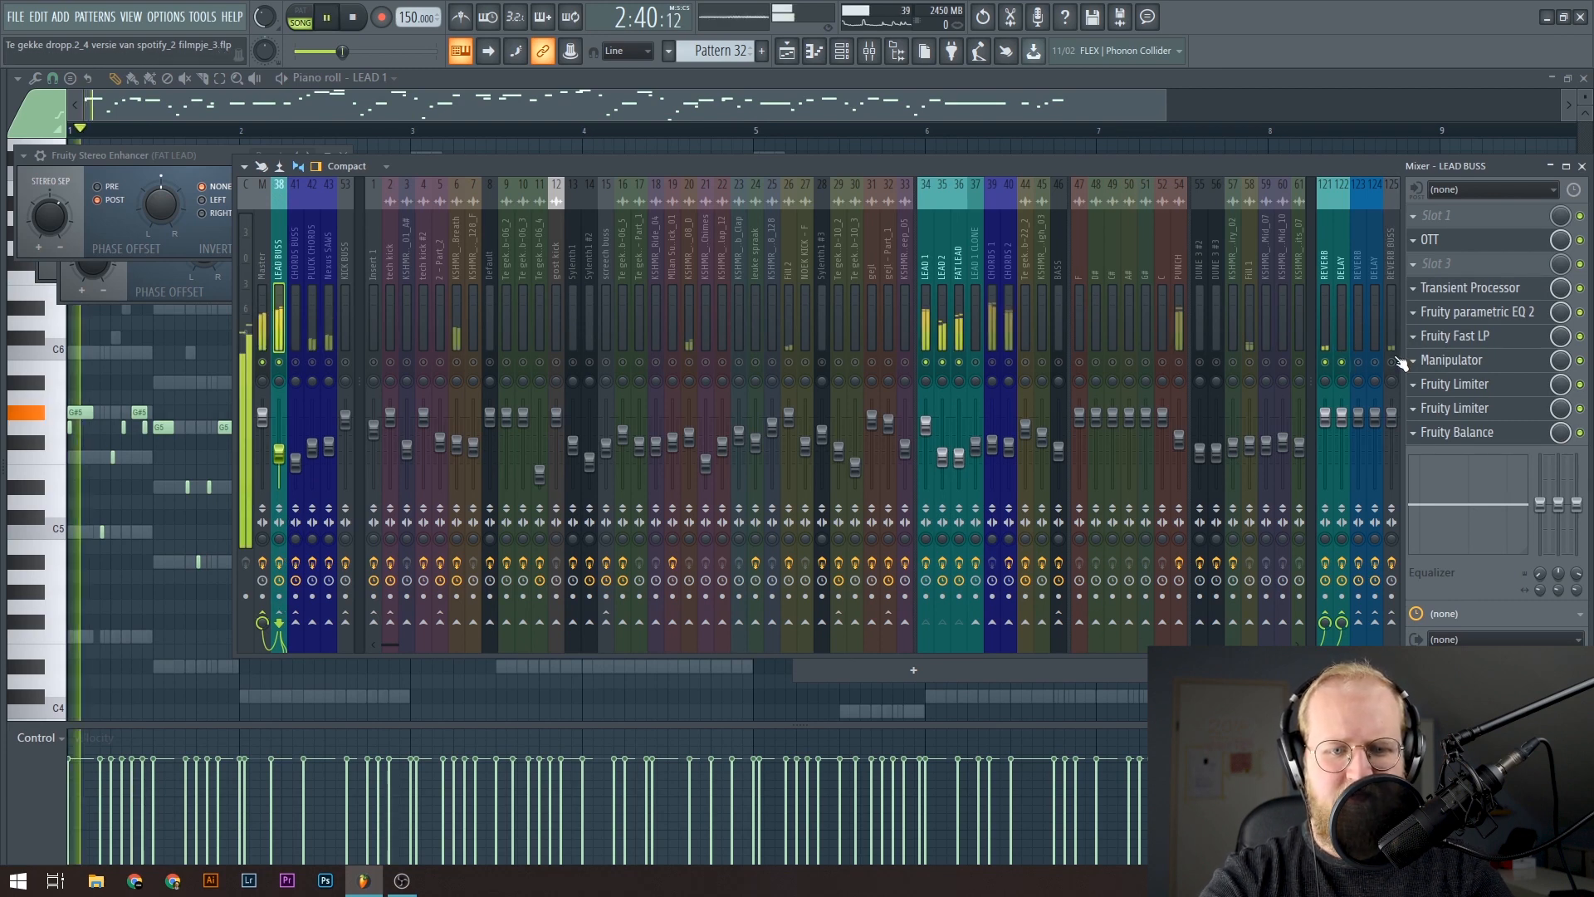
pyautogui.press('space')
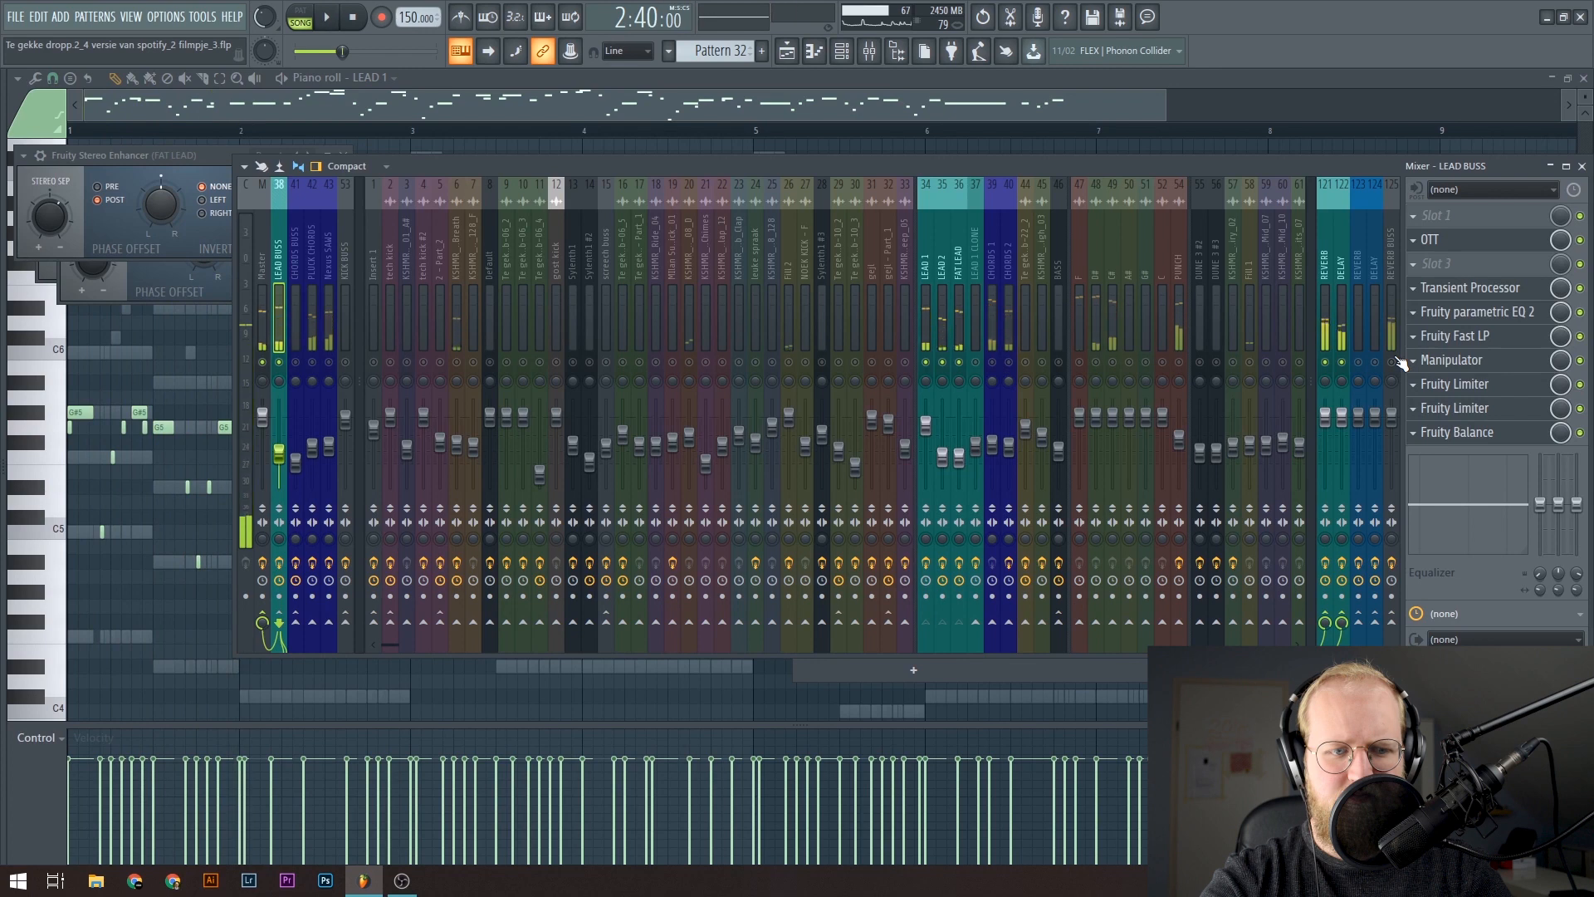
pyautogui.press('space')
pyautogui.press('space')
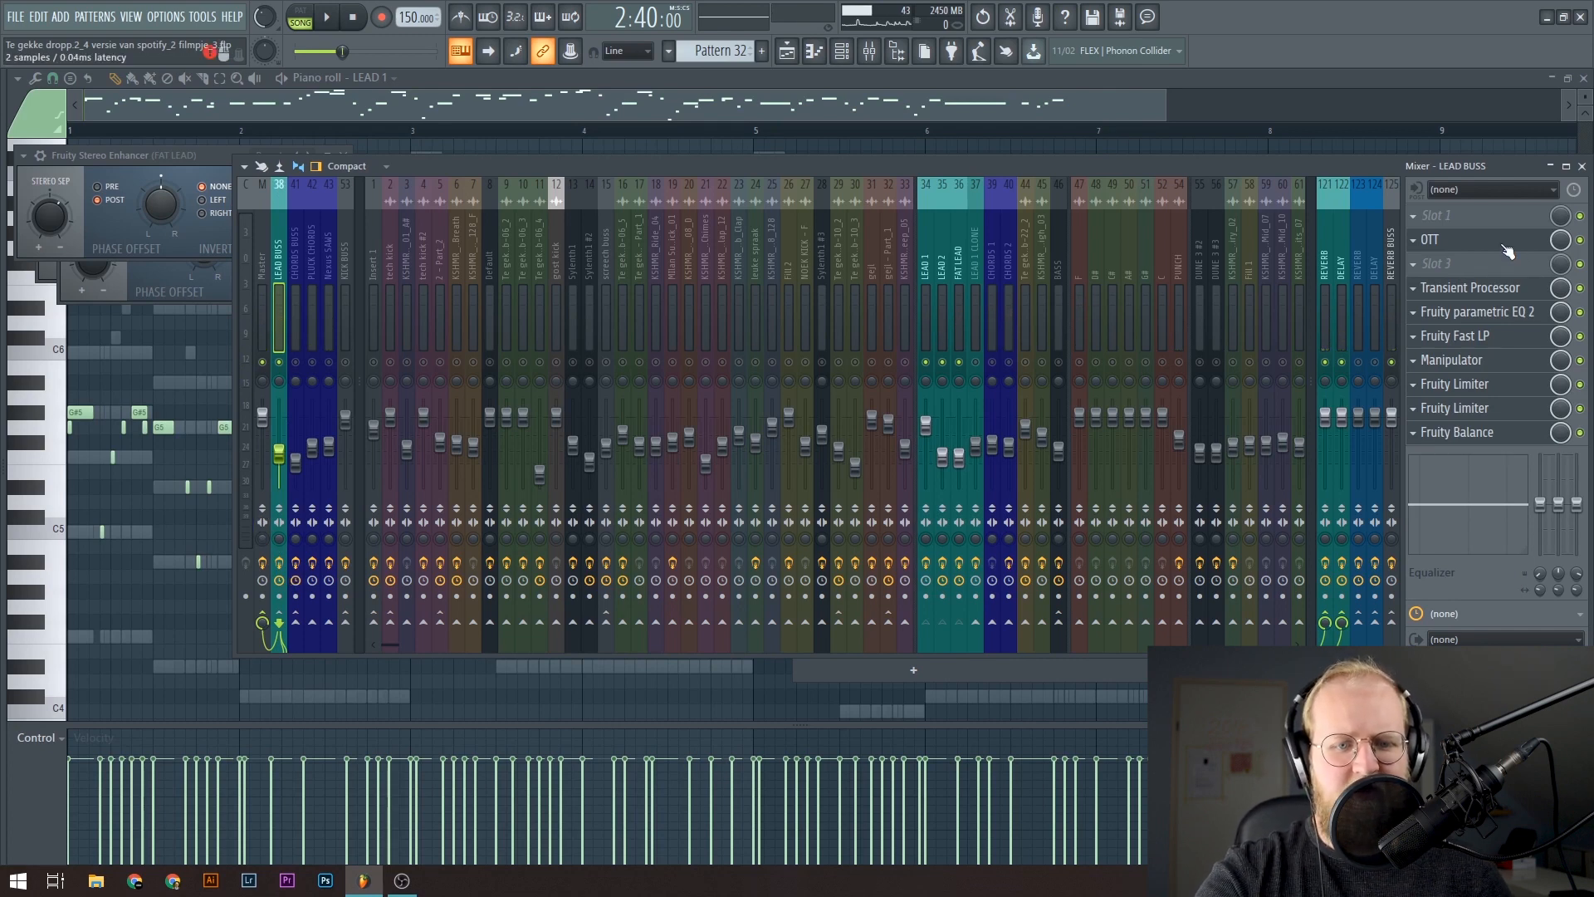
pyautogui.click(1478, 312)
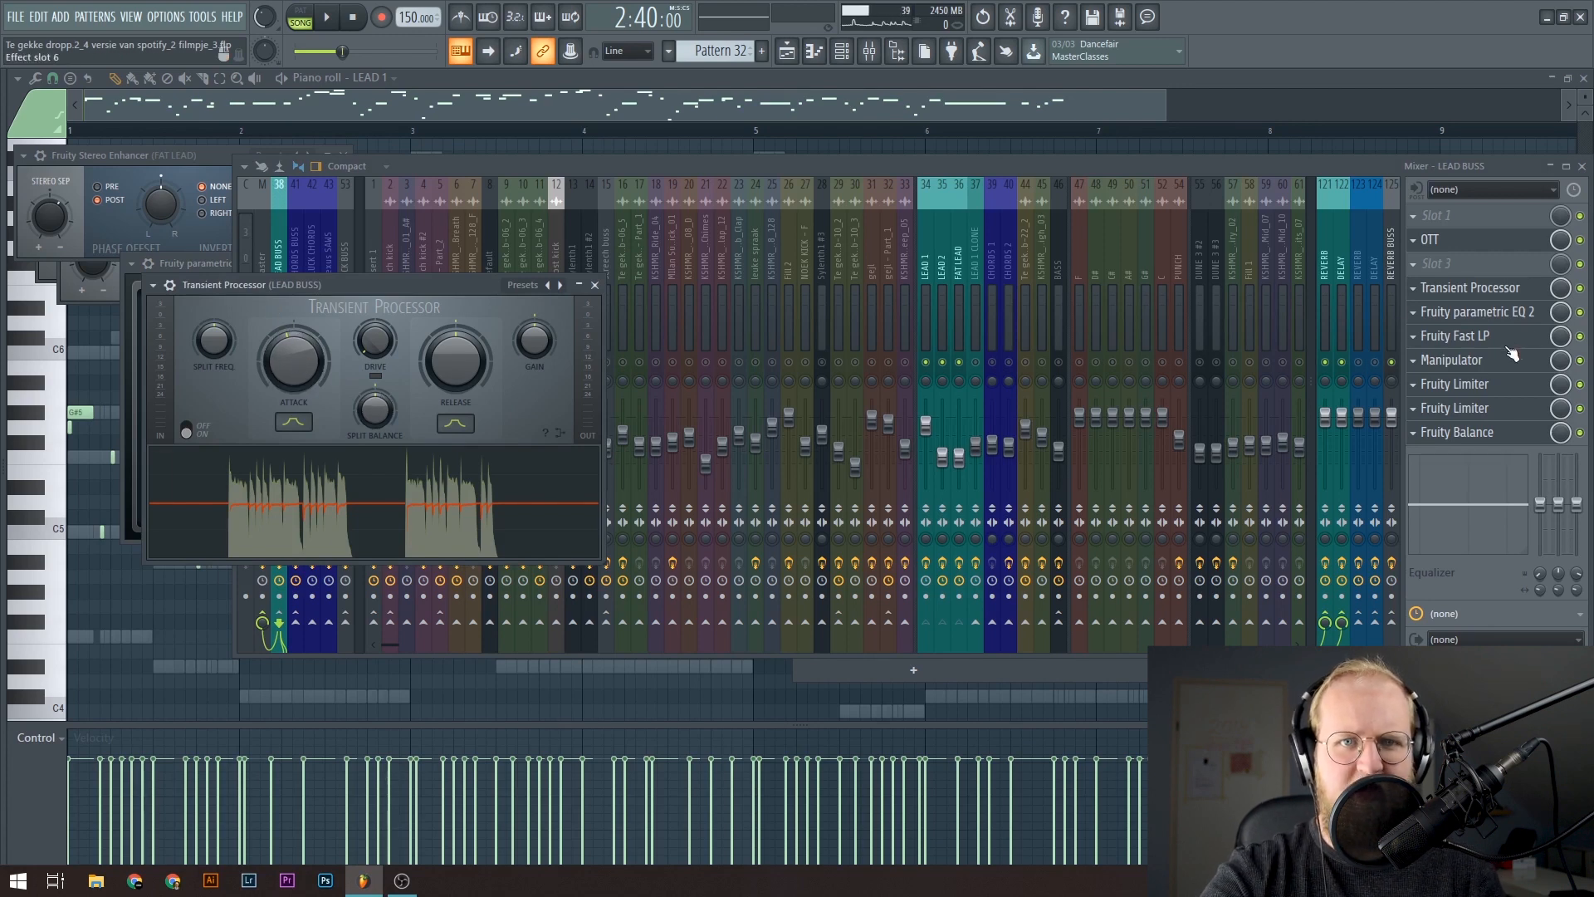
pyautogui.click(1511, 314)
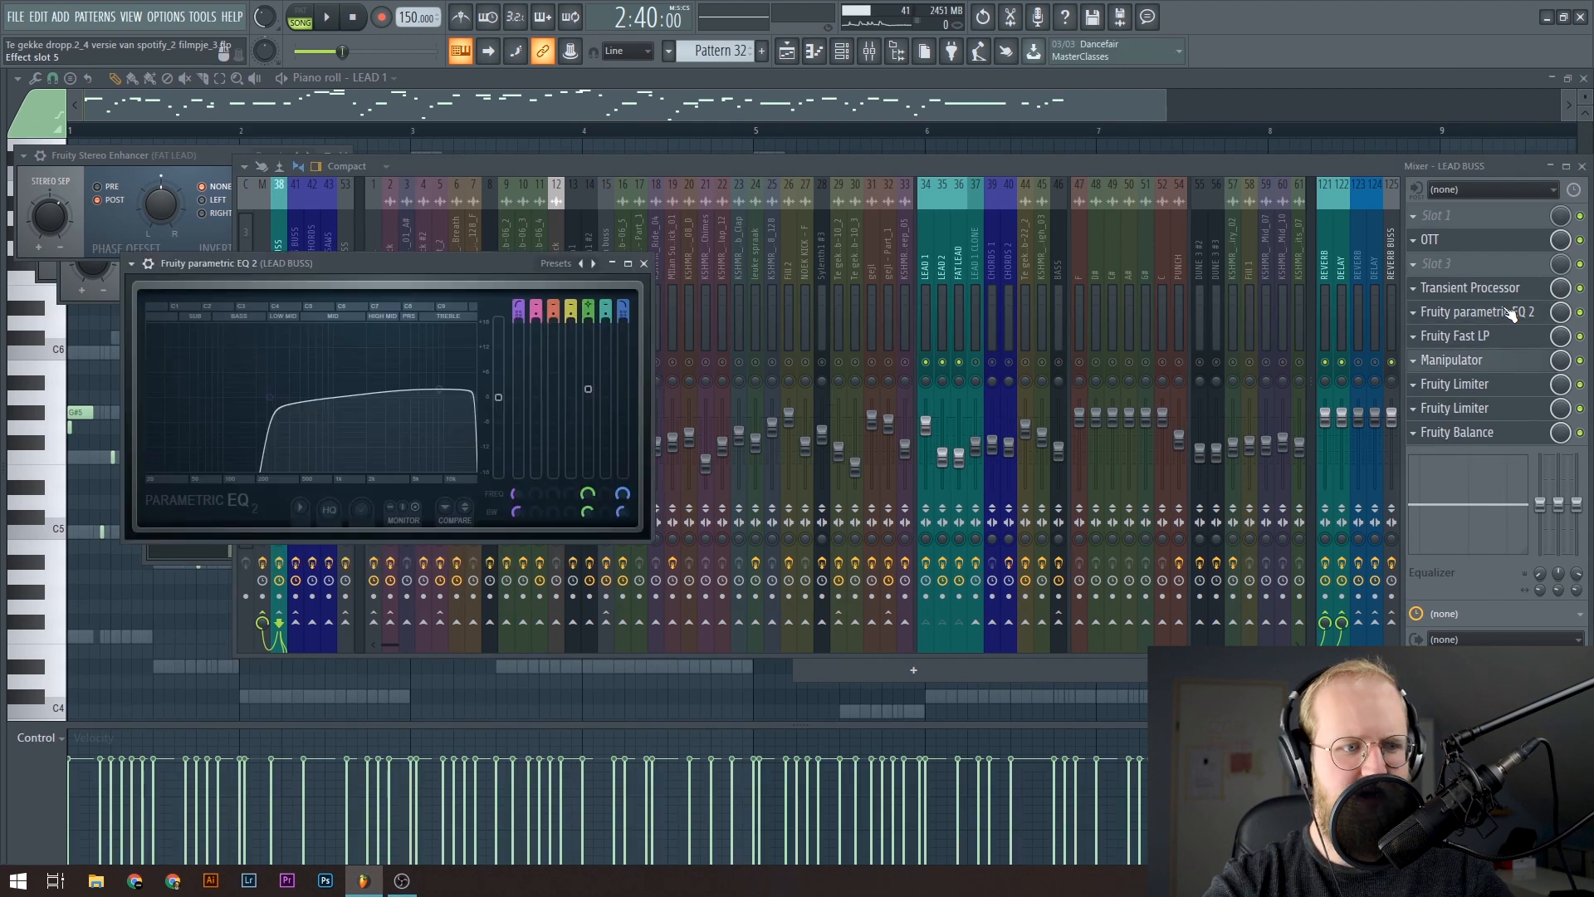
pyautogui.click(1491, 362)
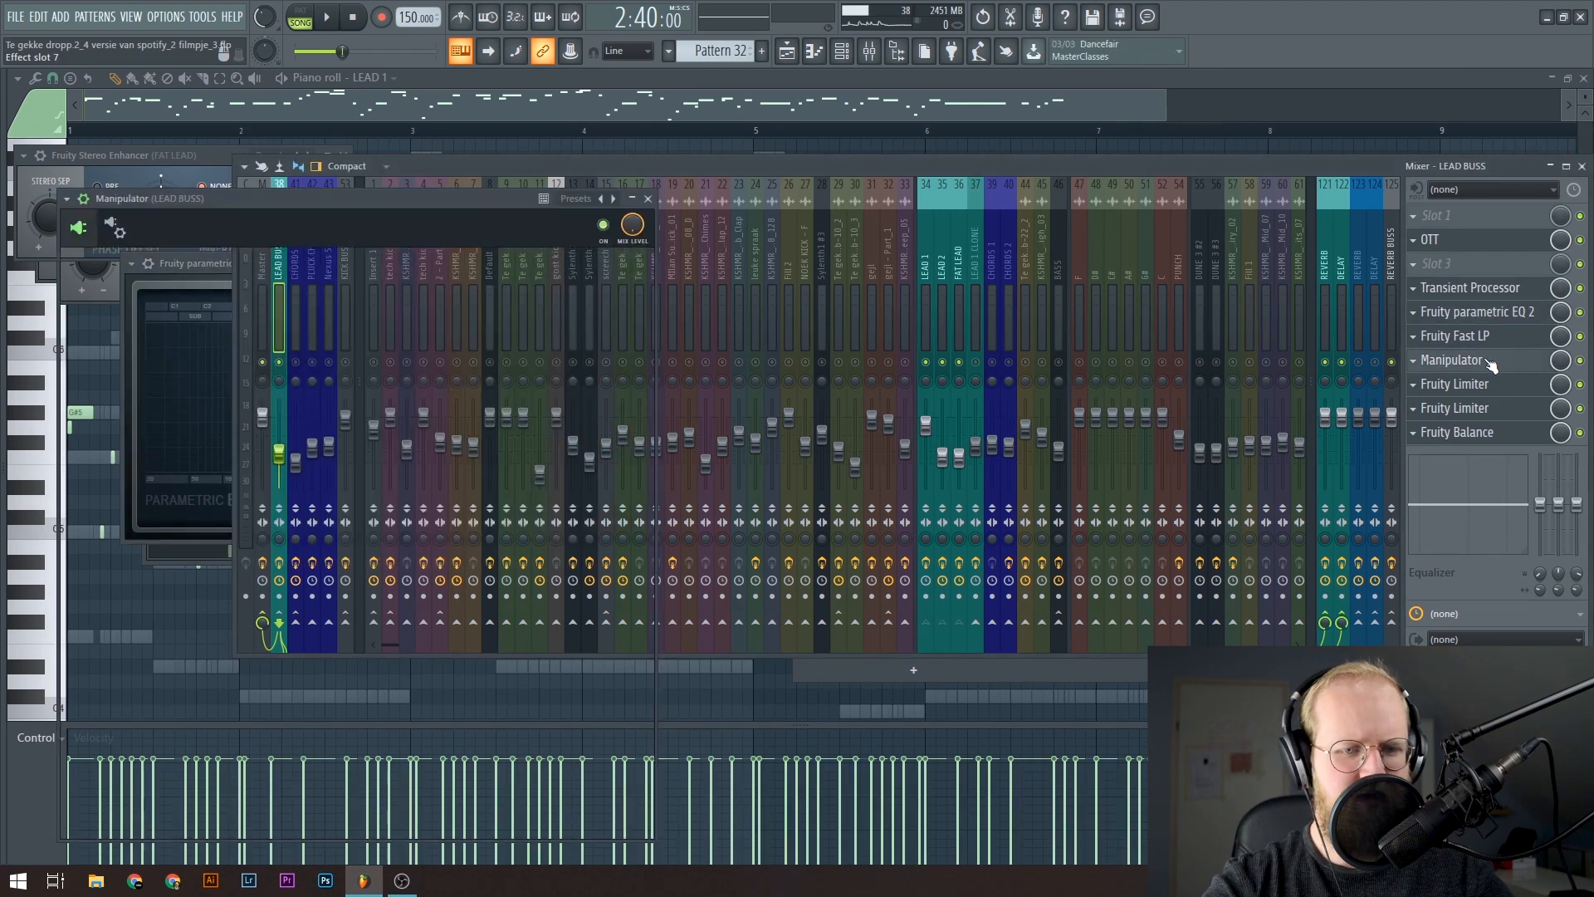
pyautogui.click(1490, 361)
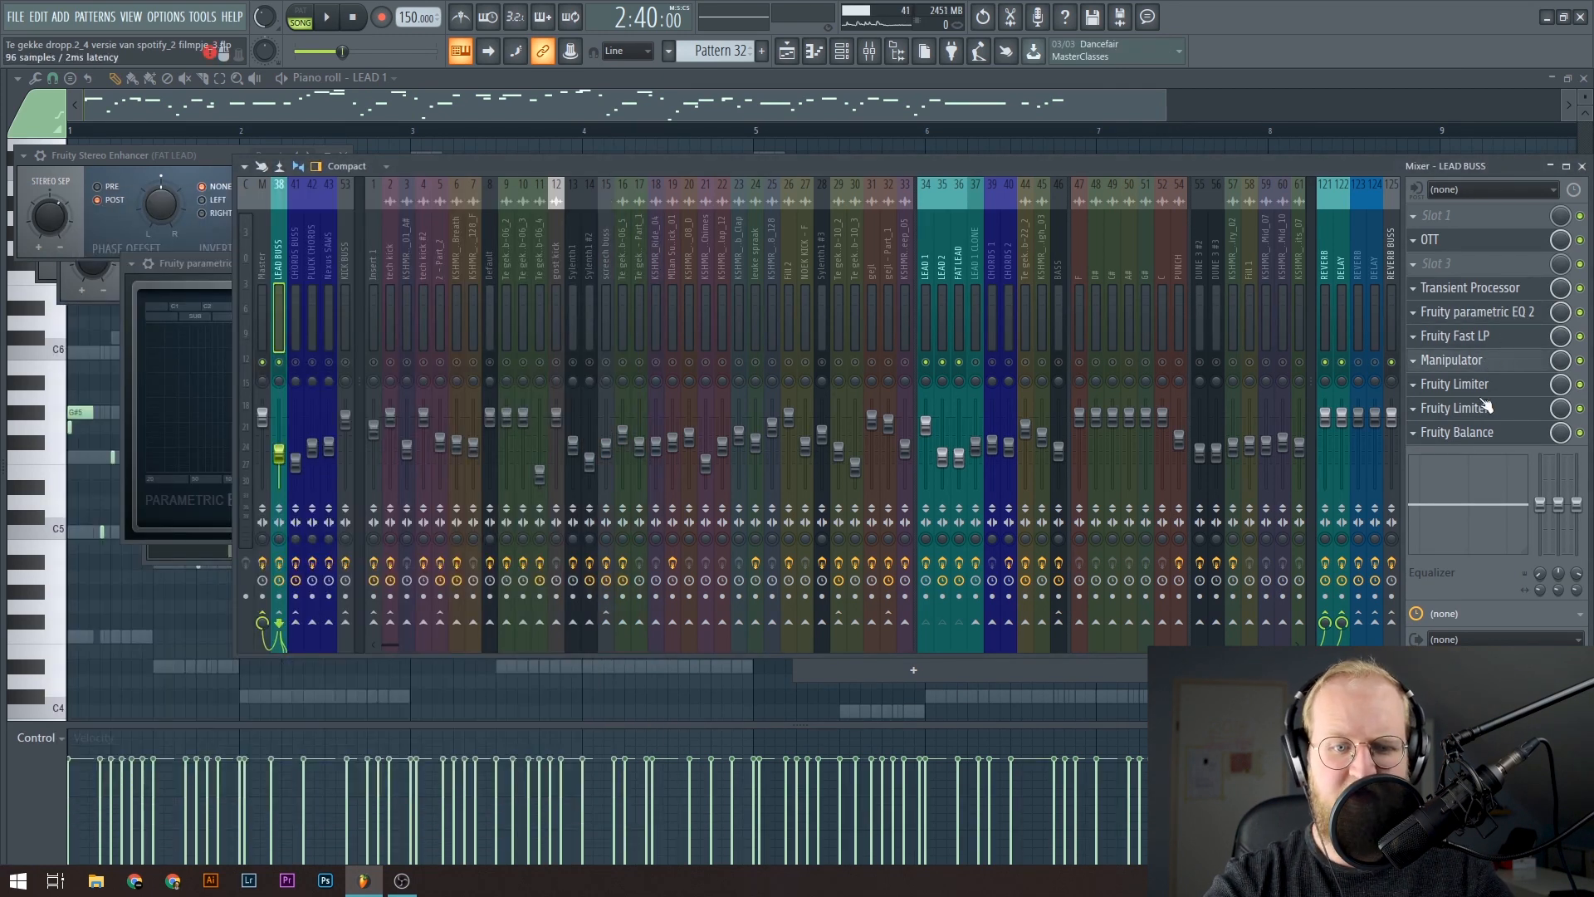
pyautogui.click(1501, 433)
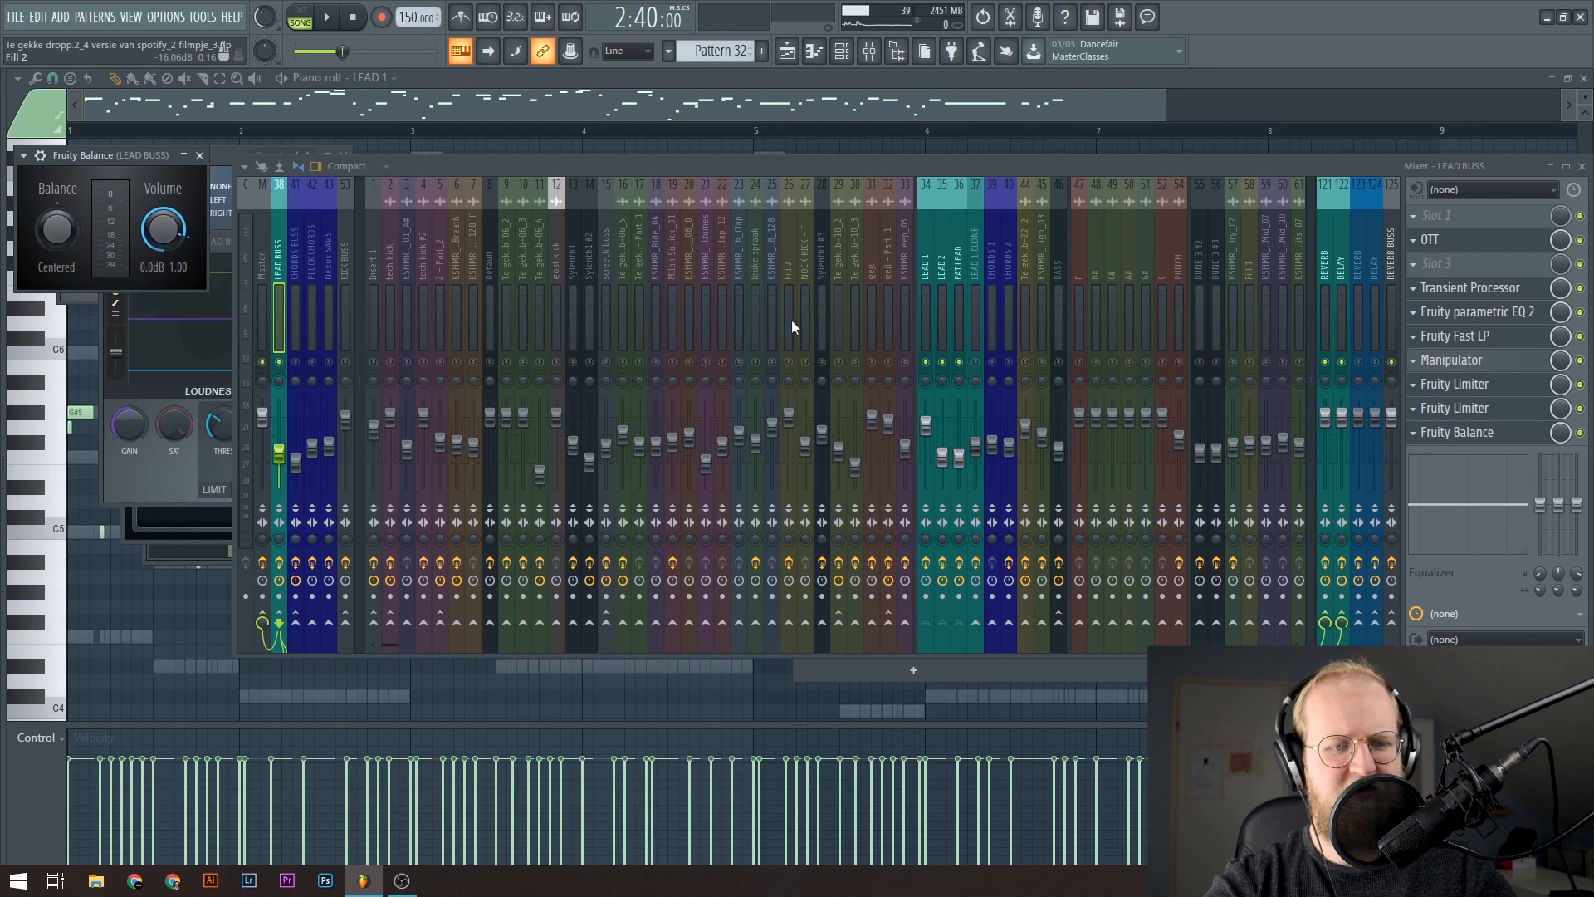
# Step: Show the Master track's parametric EQ 2 while the mix plays, keeping the mixer in front
pyautogui.click(263, 249)
pyautogui.click(1478, 263)
pyautogui.press('space')
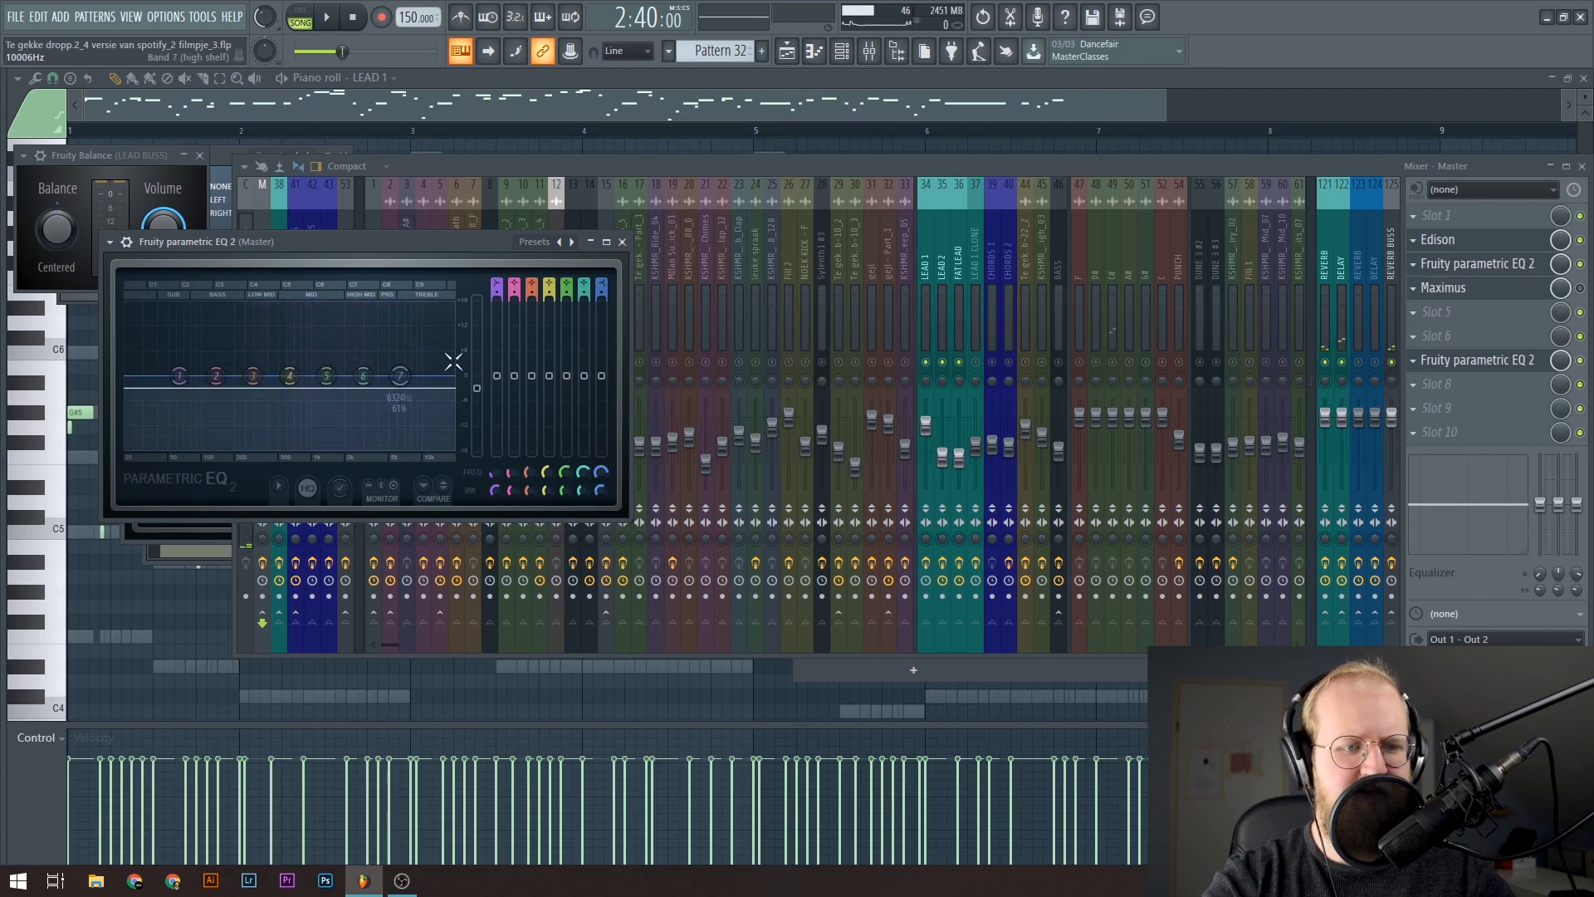
pyautogui.click(788, 301)
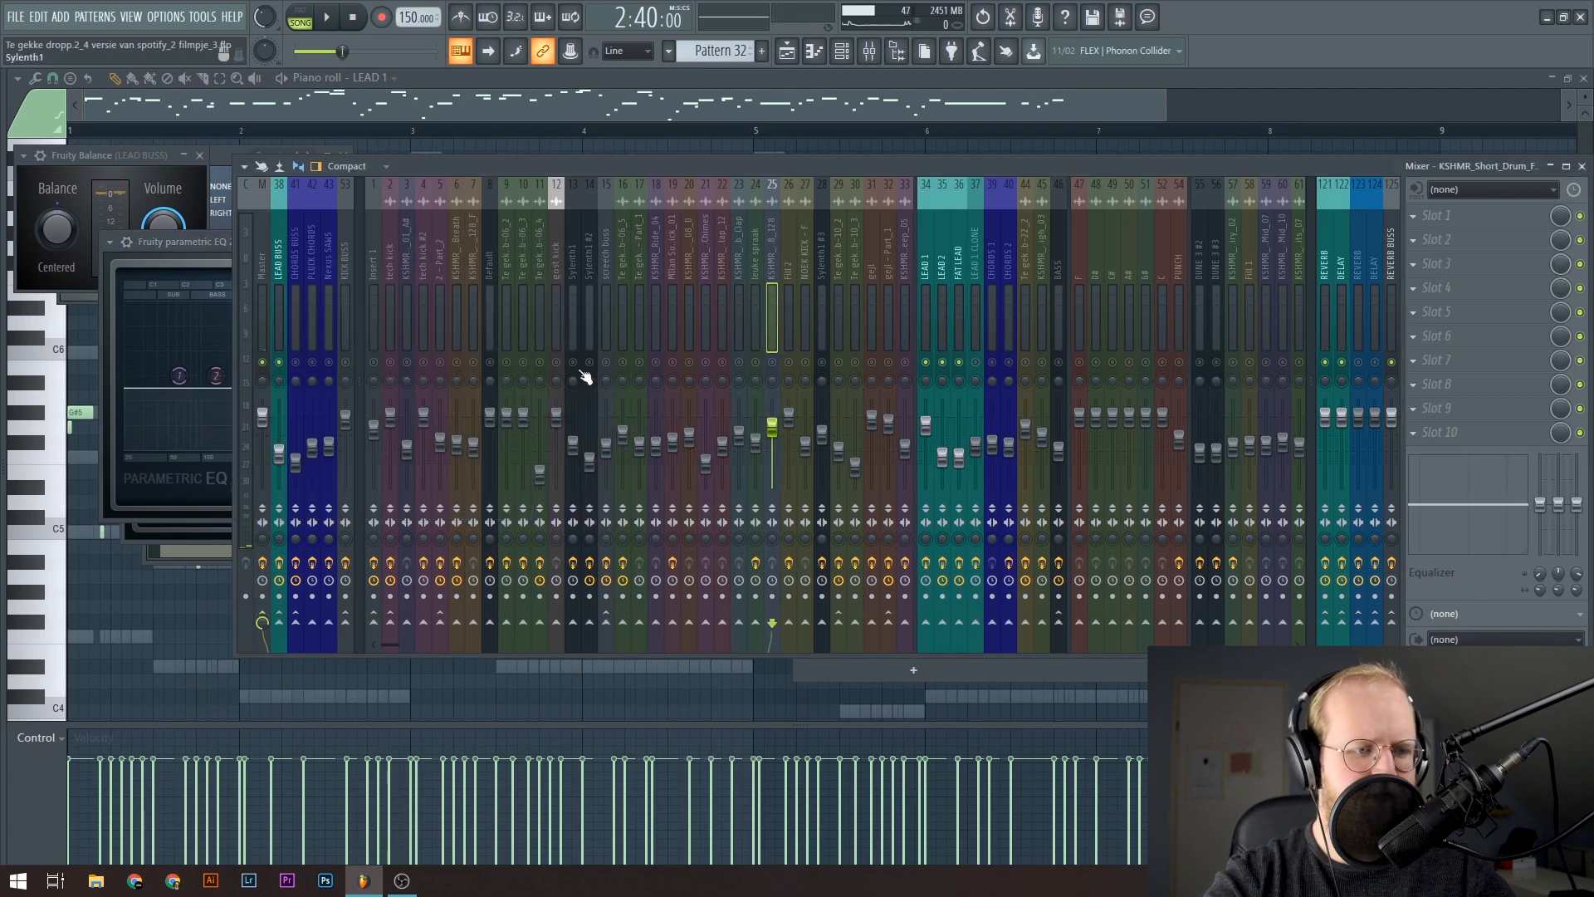
pyautogui.scroll(-2, 1000, 334)
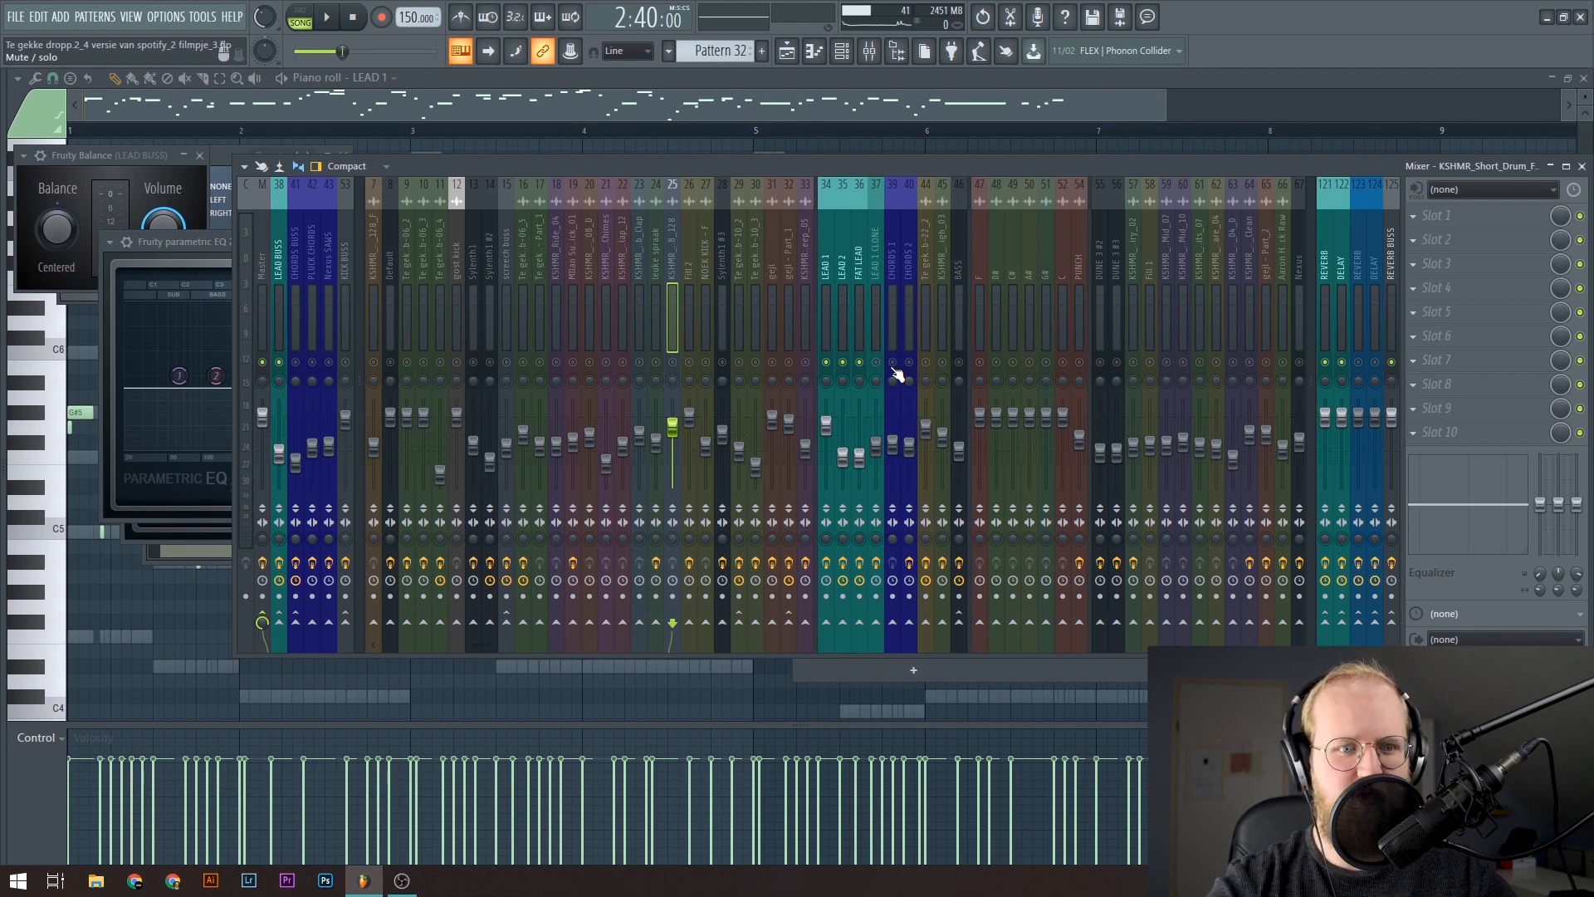
# Step: Review the CHORDS 2 Stereo Enhancer and unmute LEAD 1 and LEAD 2 while the drop plays
pyautogui.press('space')
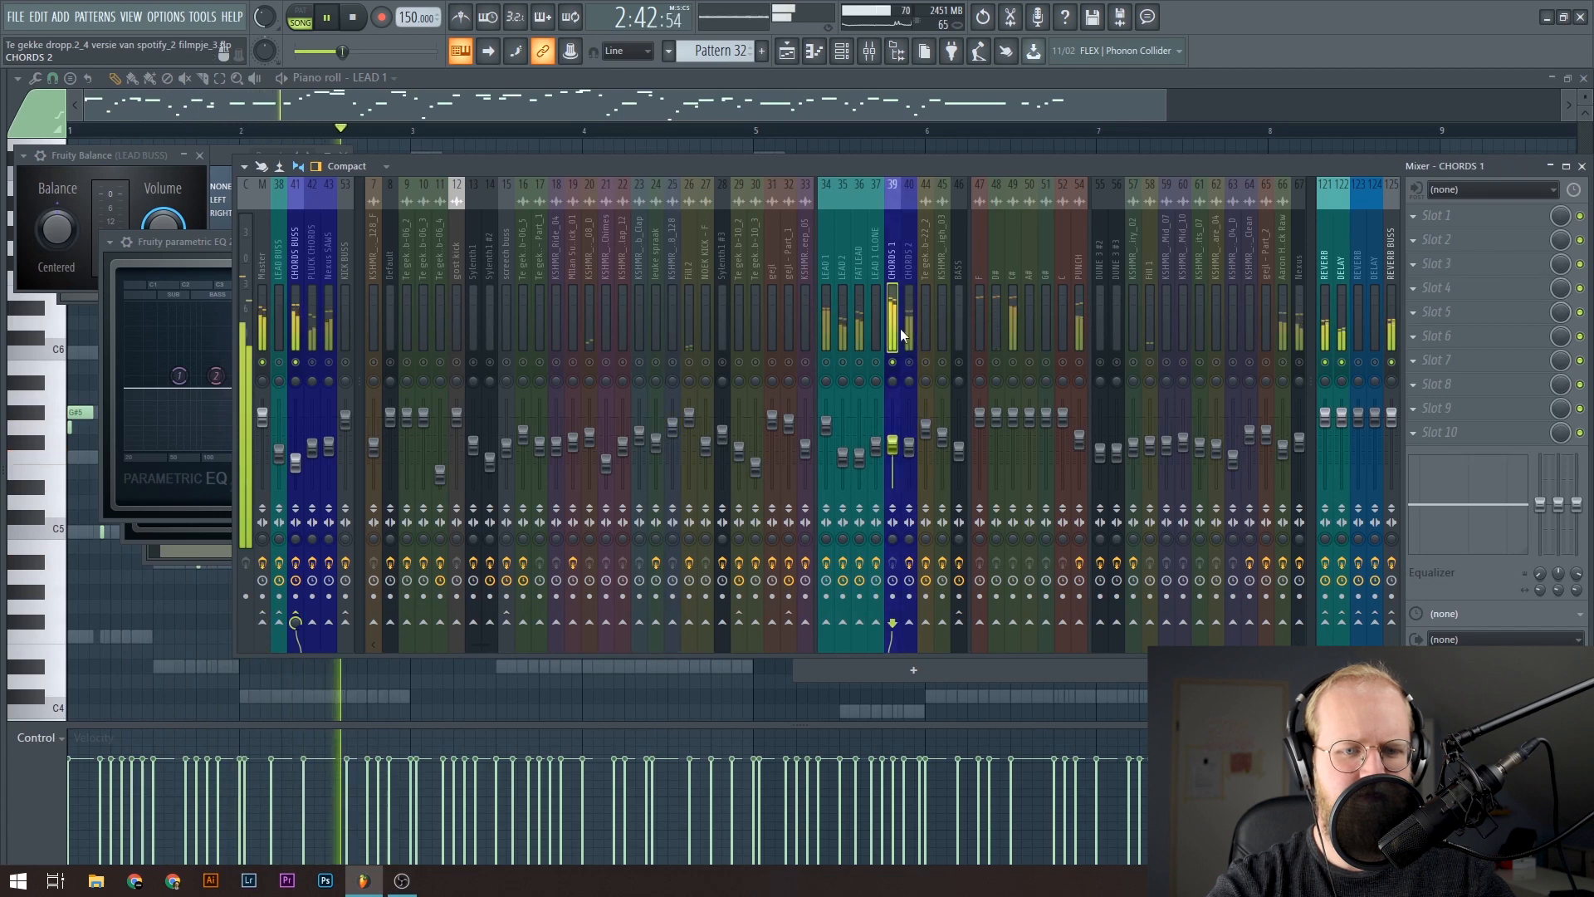
pyautogui.click(922, 332)
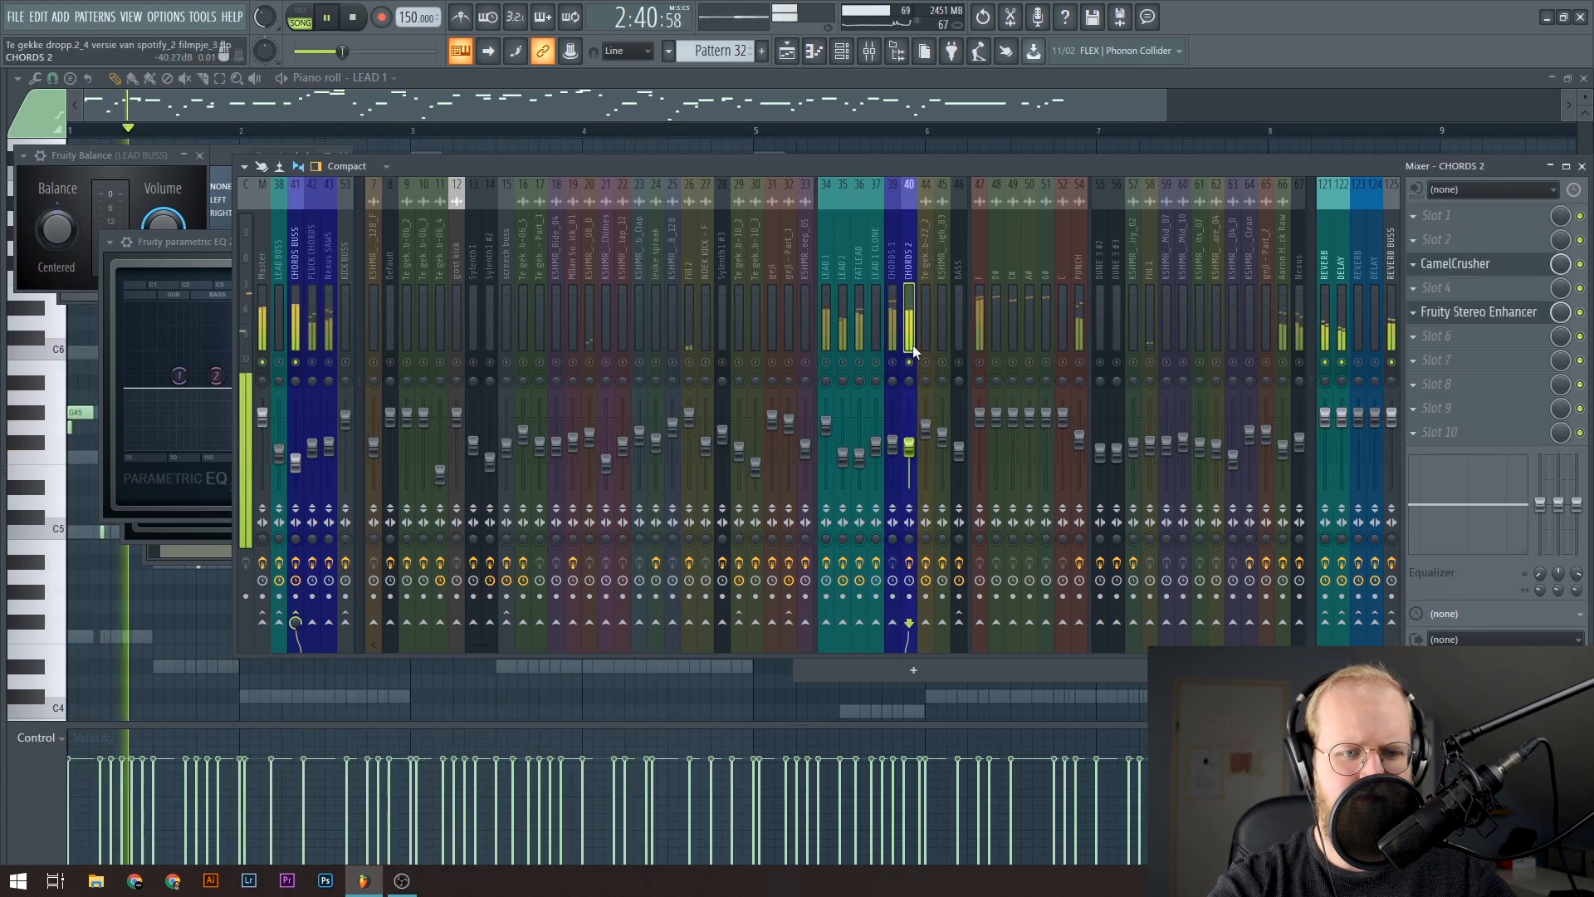
pyautogui.click(1481, 312)
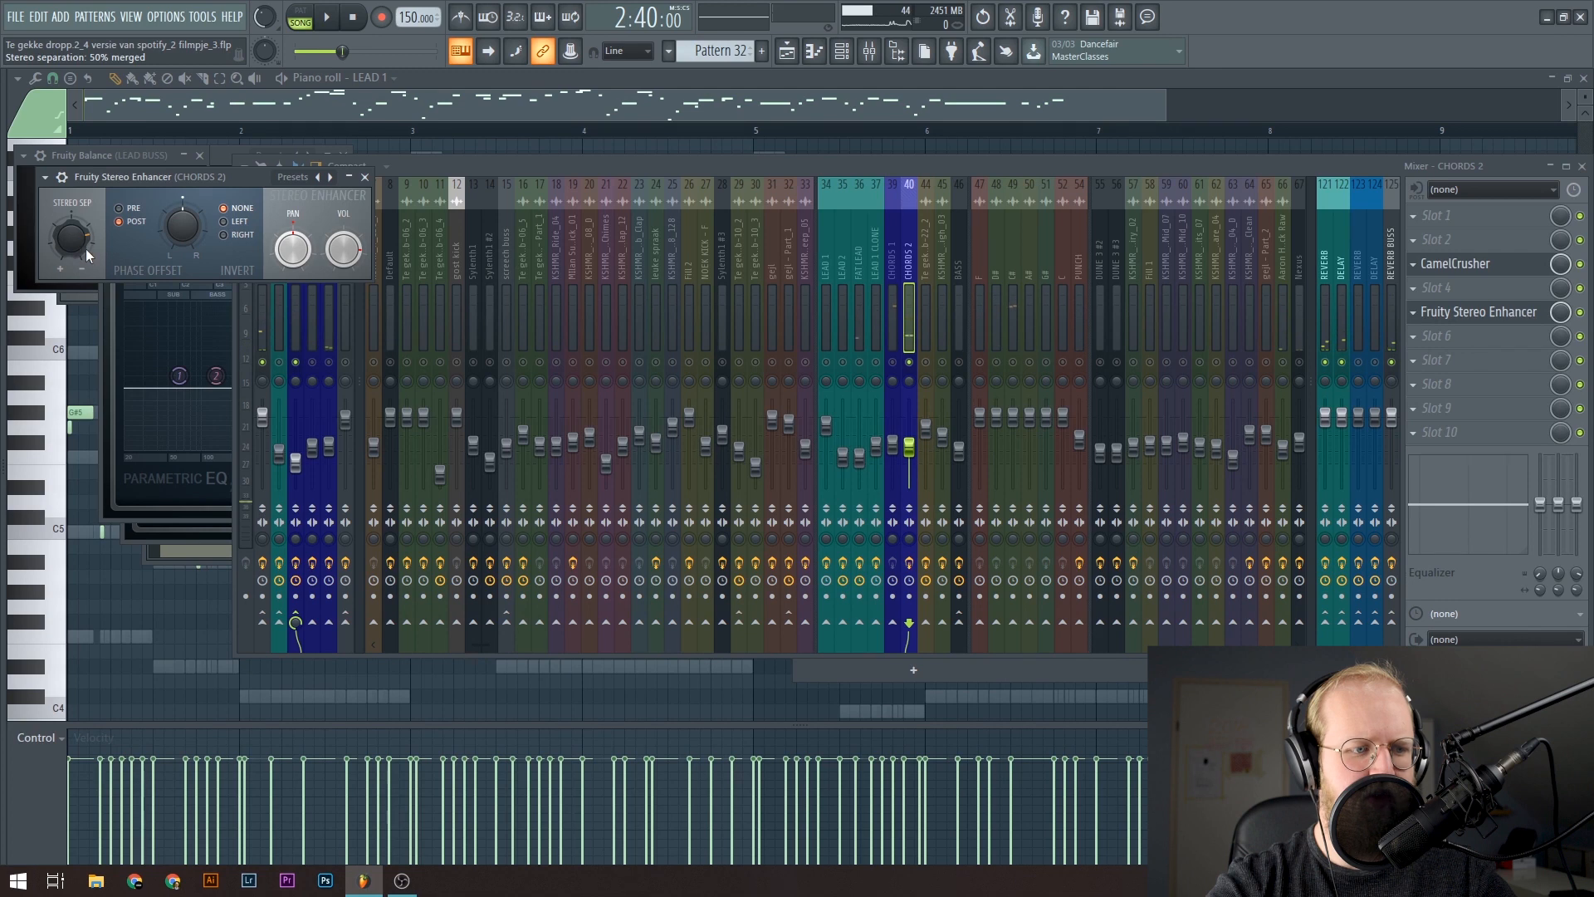
pyautogui.click(826, 363)
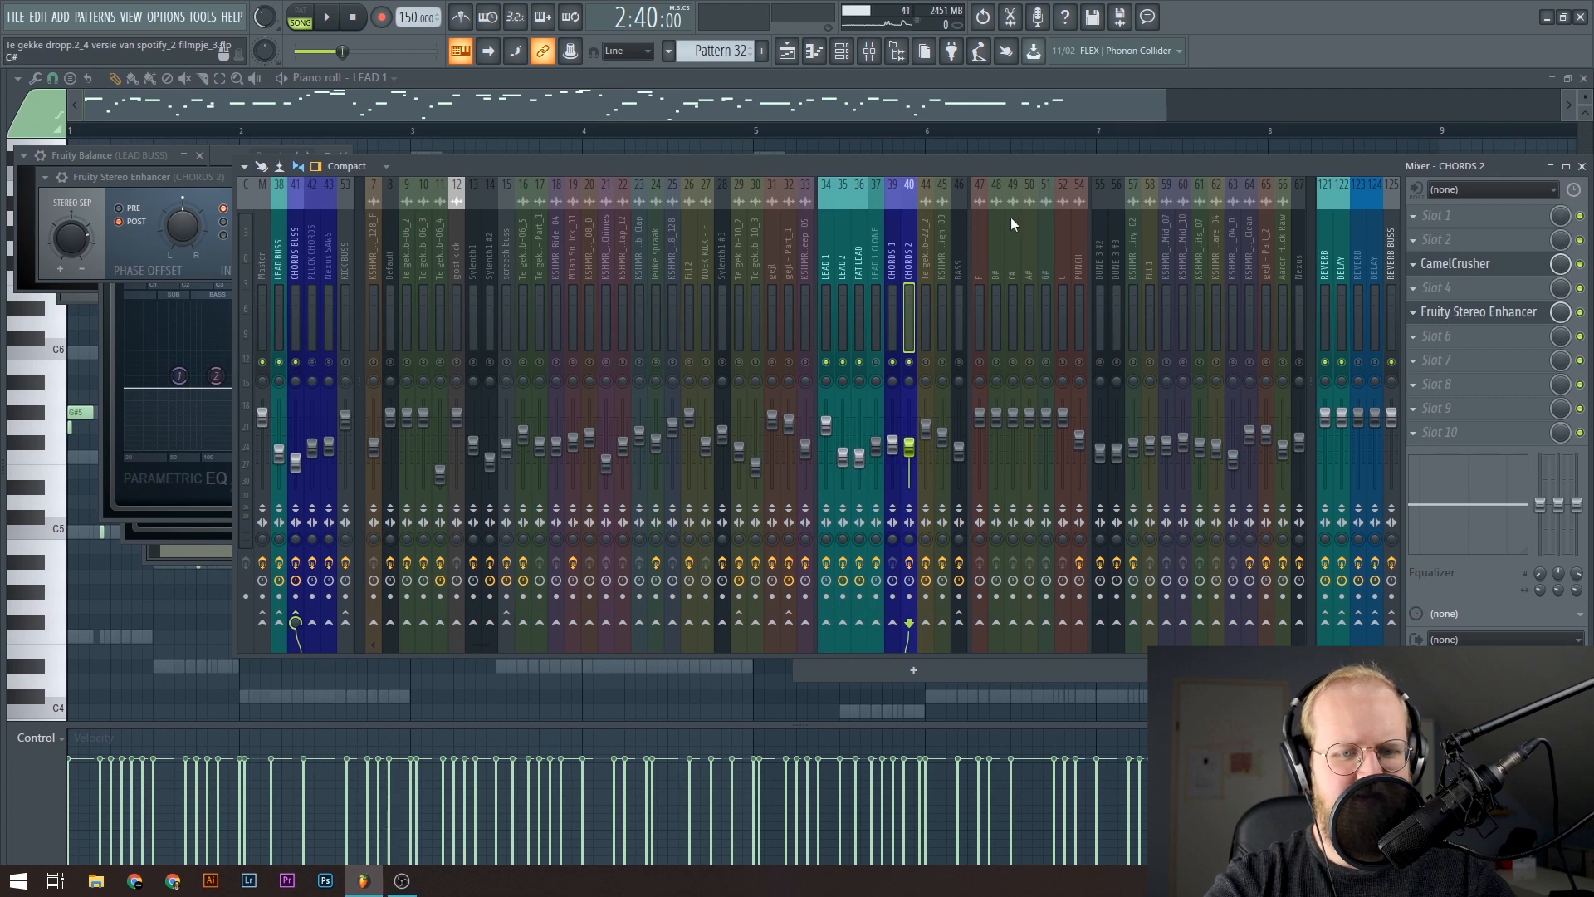
pyautogui.press('space')
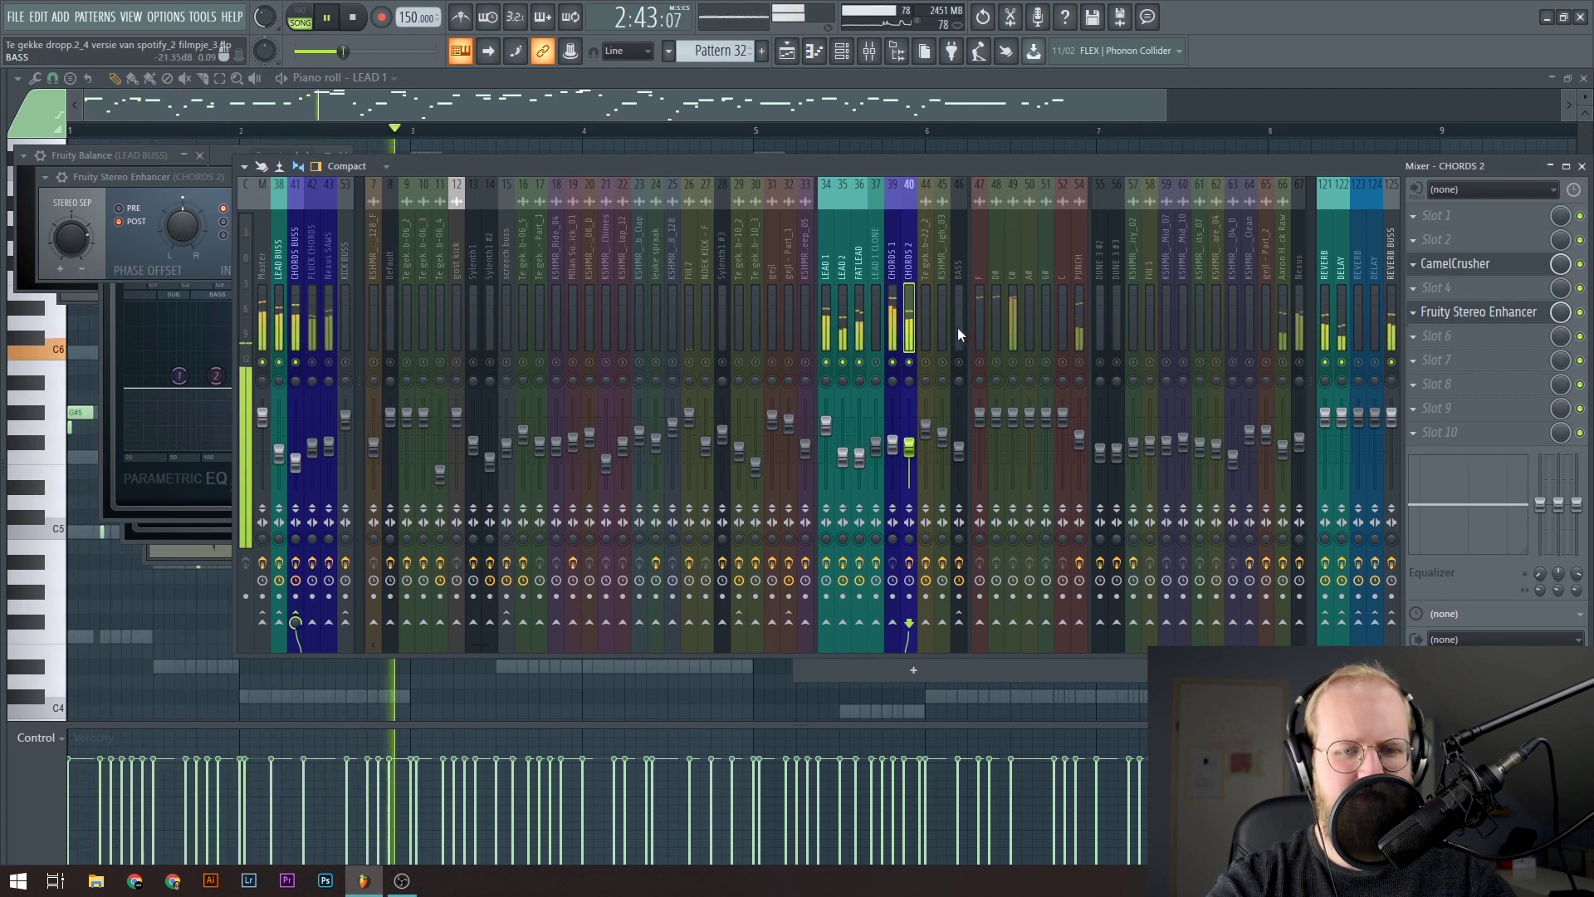
# Step: View the CHORDS 1 chain, stop playback and select the CHORDS BUSS track
pyautogui.click(897, 336)
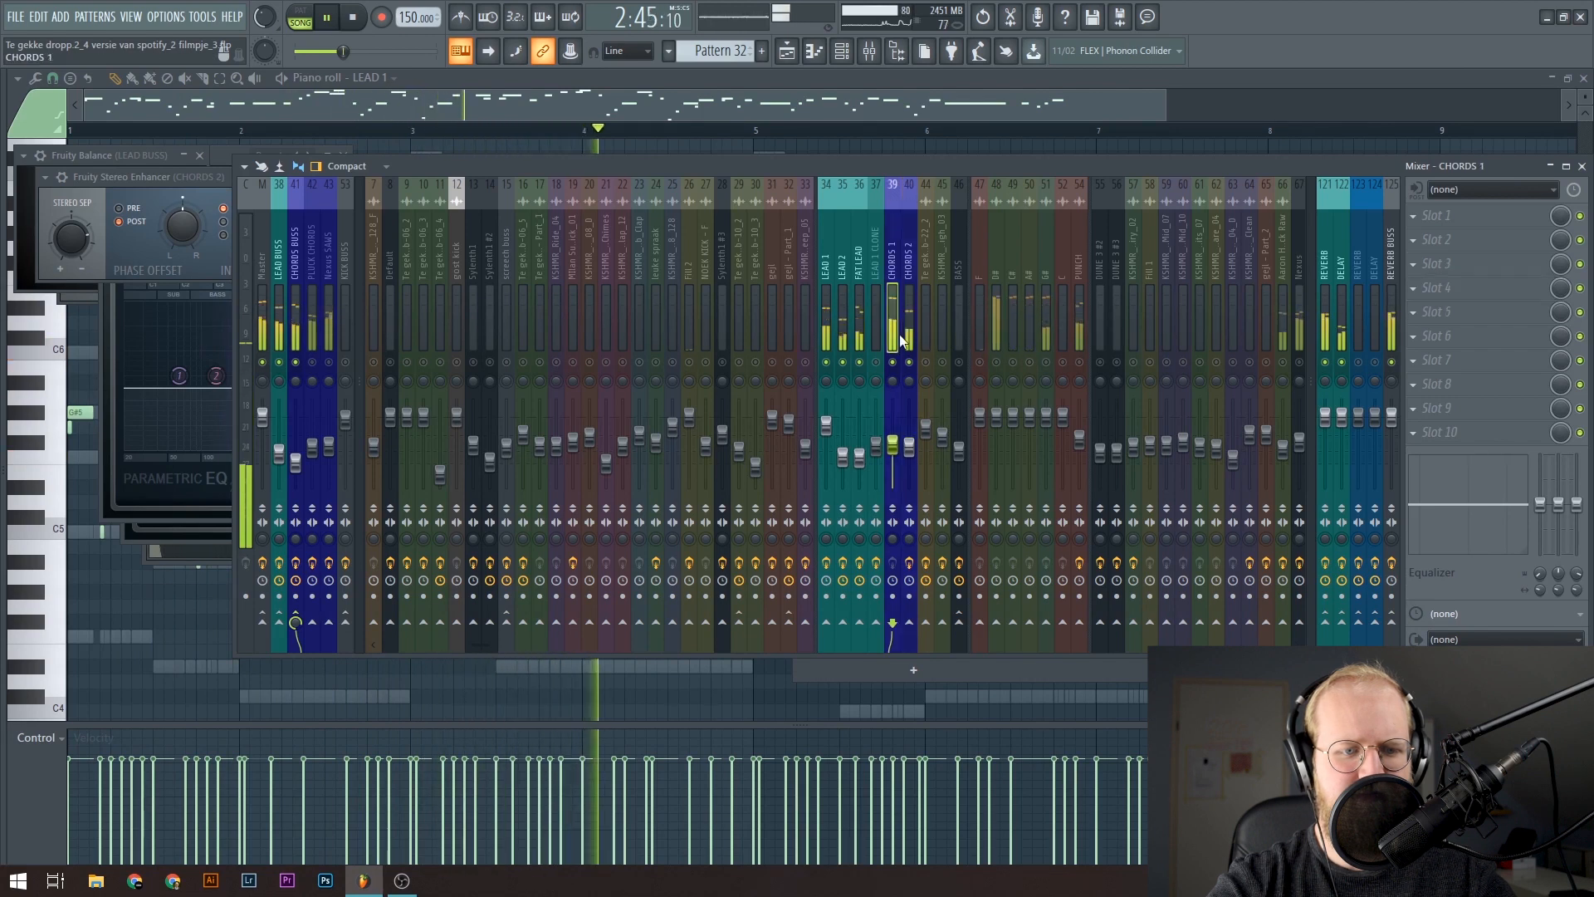
pyautogui.press('space')
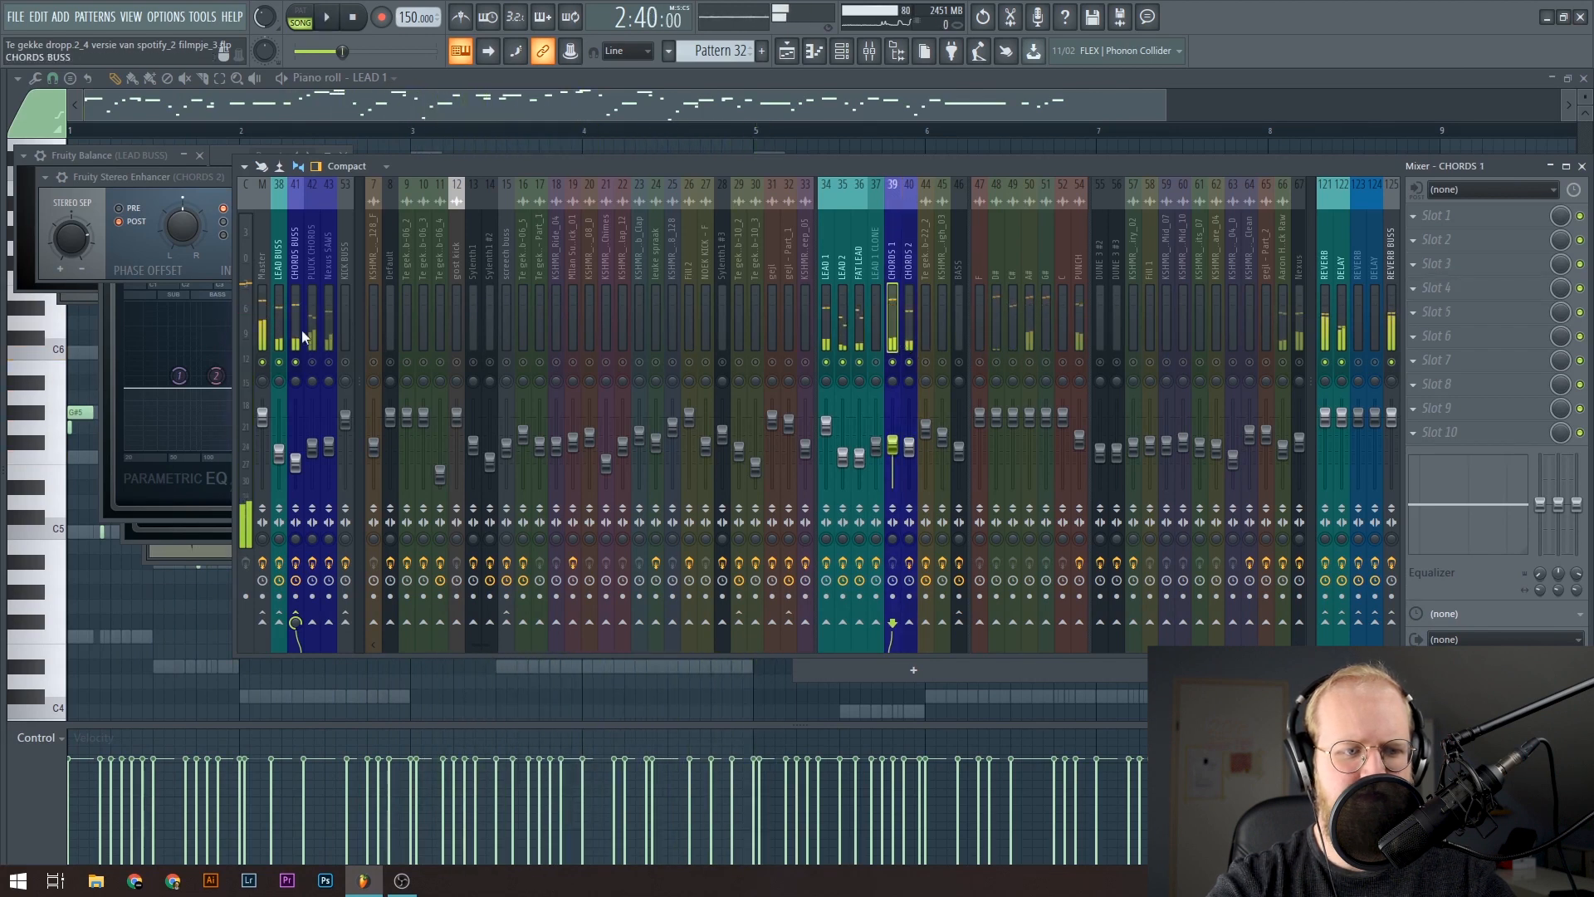
pyautogui.click(297, 326)
# Step: Review the chords bus OTT, parametric EQ 2 and CamelCrusher plugins with a short audition
pyautogui.click(1489, 242)
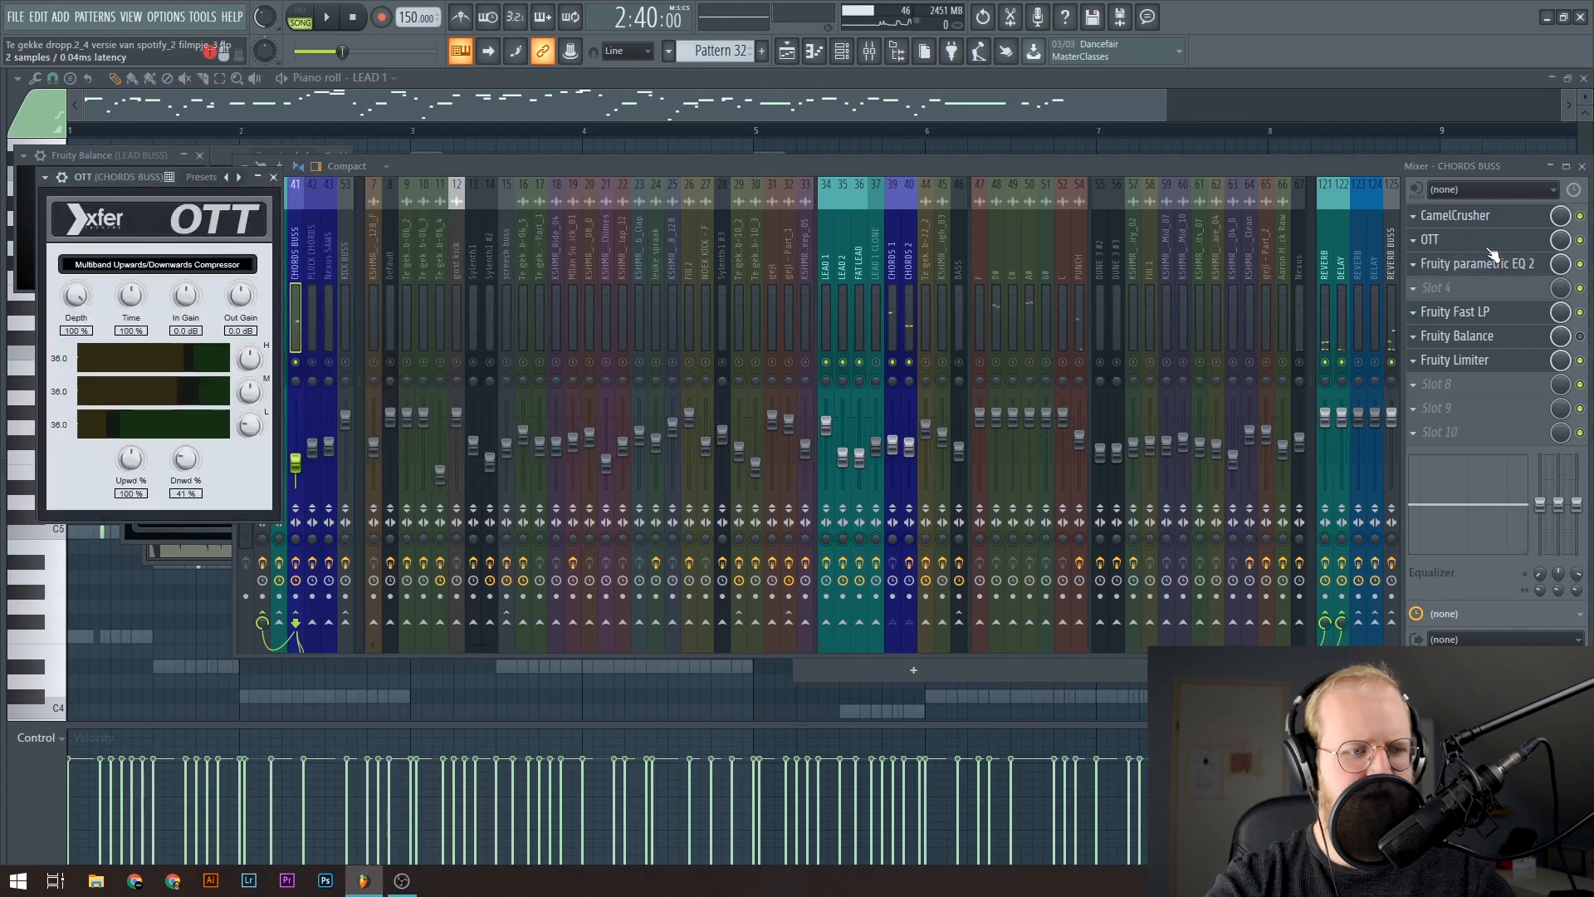
pyautogui.click(1482, 263)
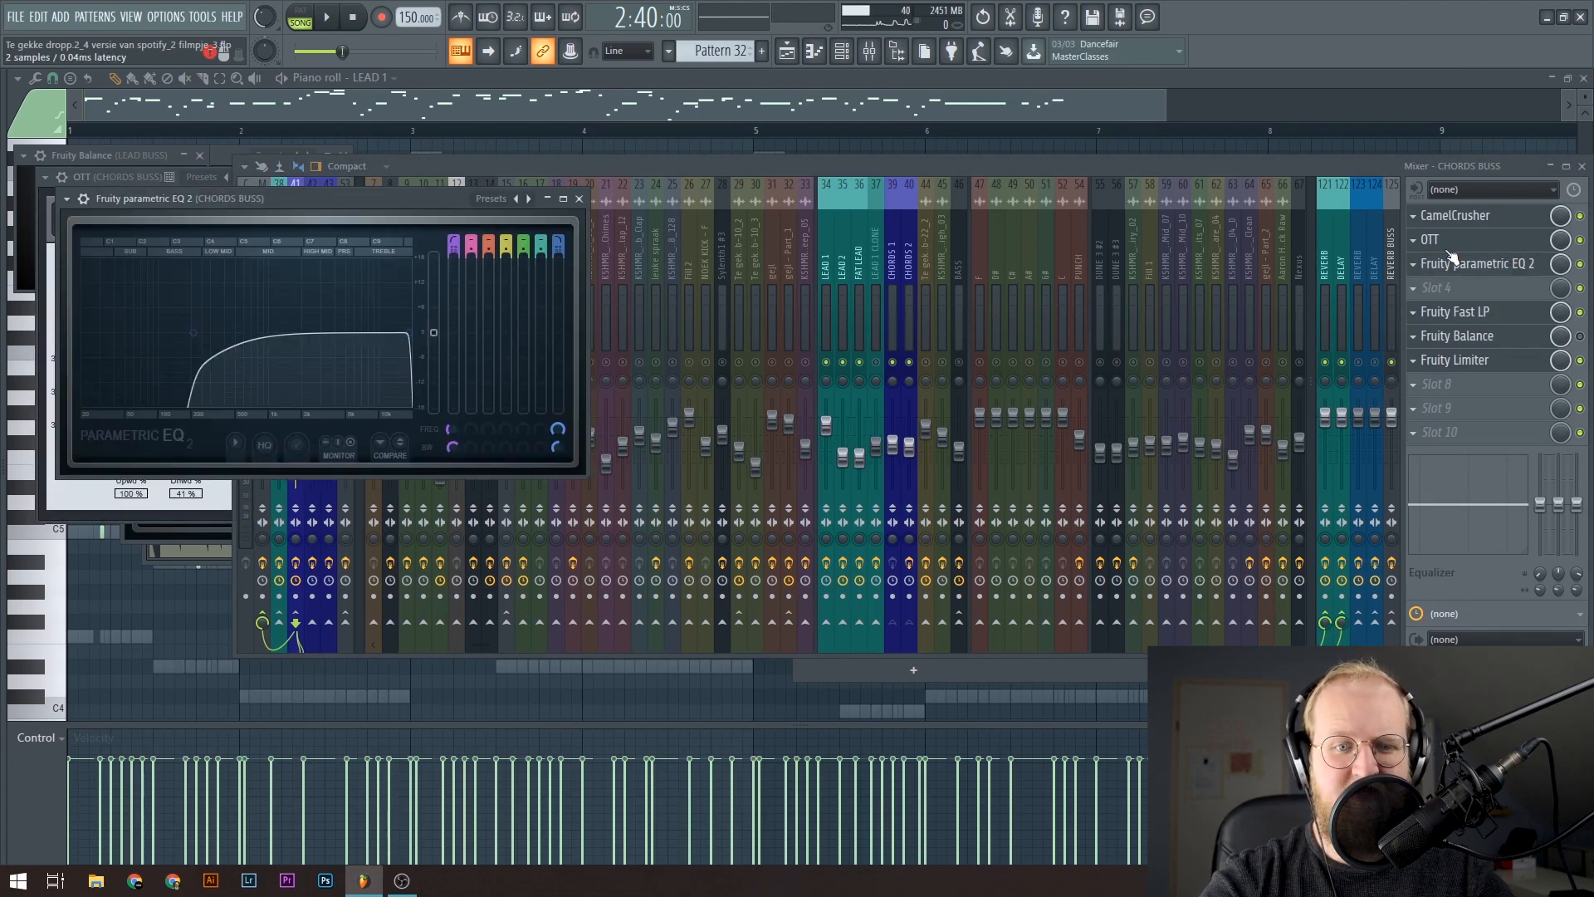
pyautogui.click(897, 368)
pyautogui.click(1464, 216)
pyautogui.press('space')
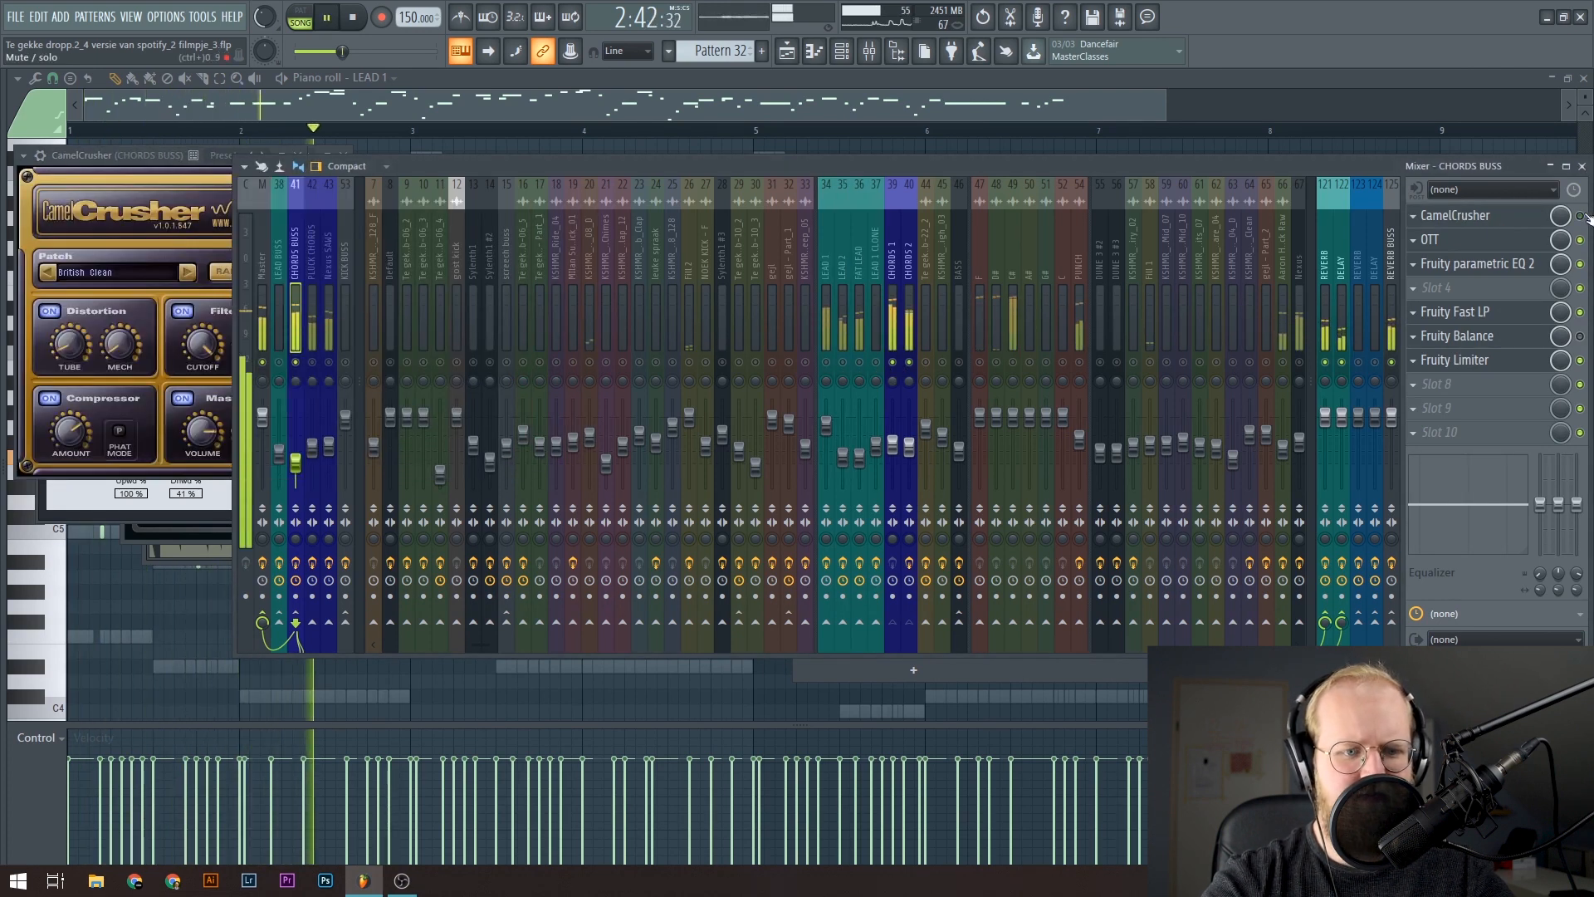
pyautogui.press('space')
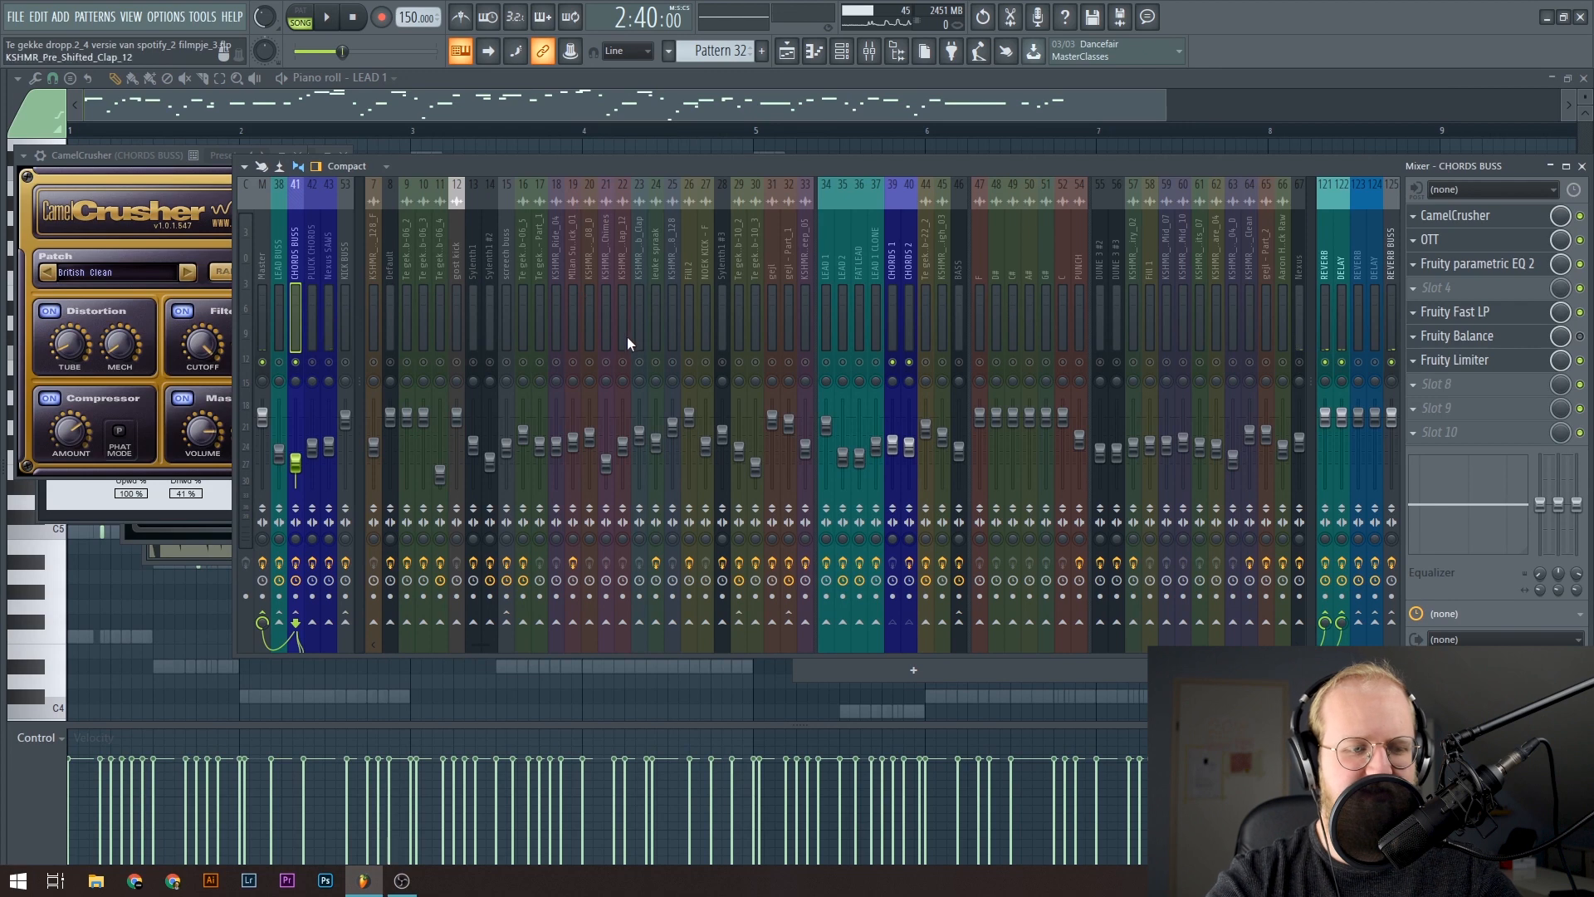
# Step: Look over the PLUCK CHORDS and Nexus SAWS effect chains during brief playback
pyautogui.click(886, 303)
pyautogui.click(1047, 305)
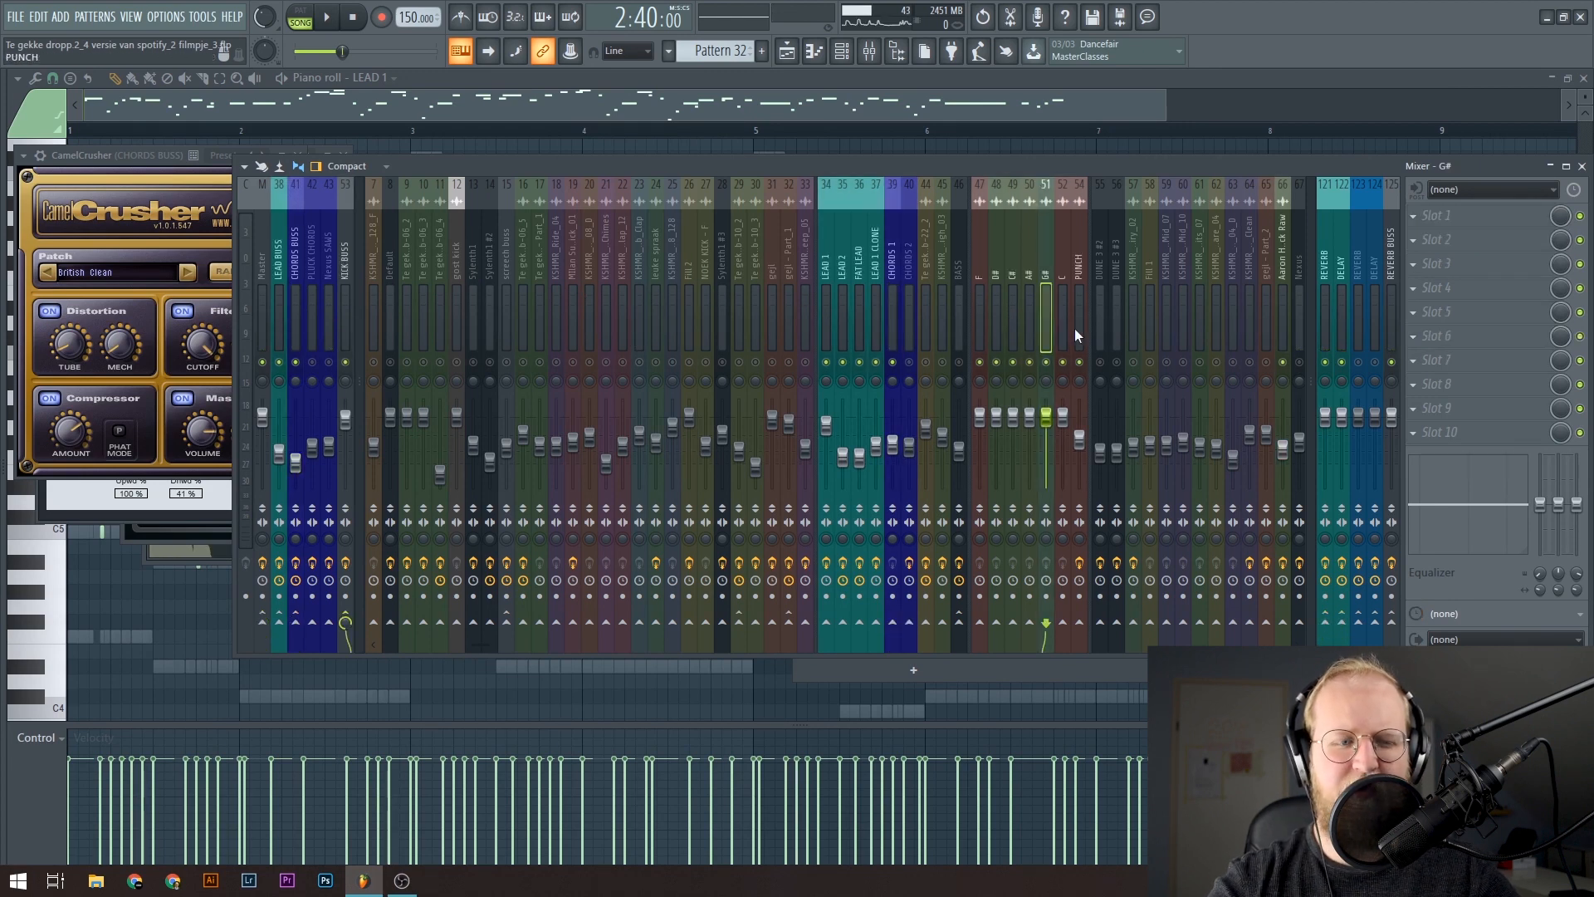
pyautogui.press('space')
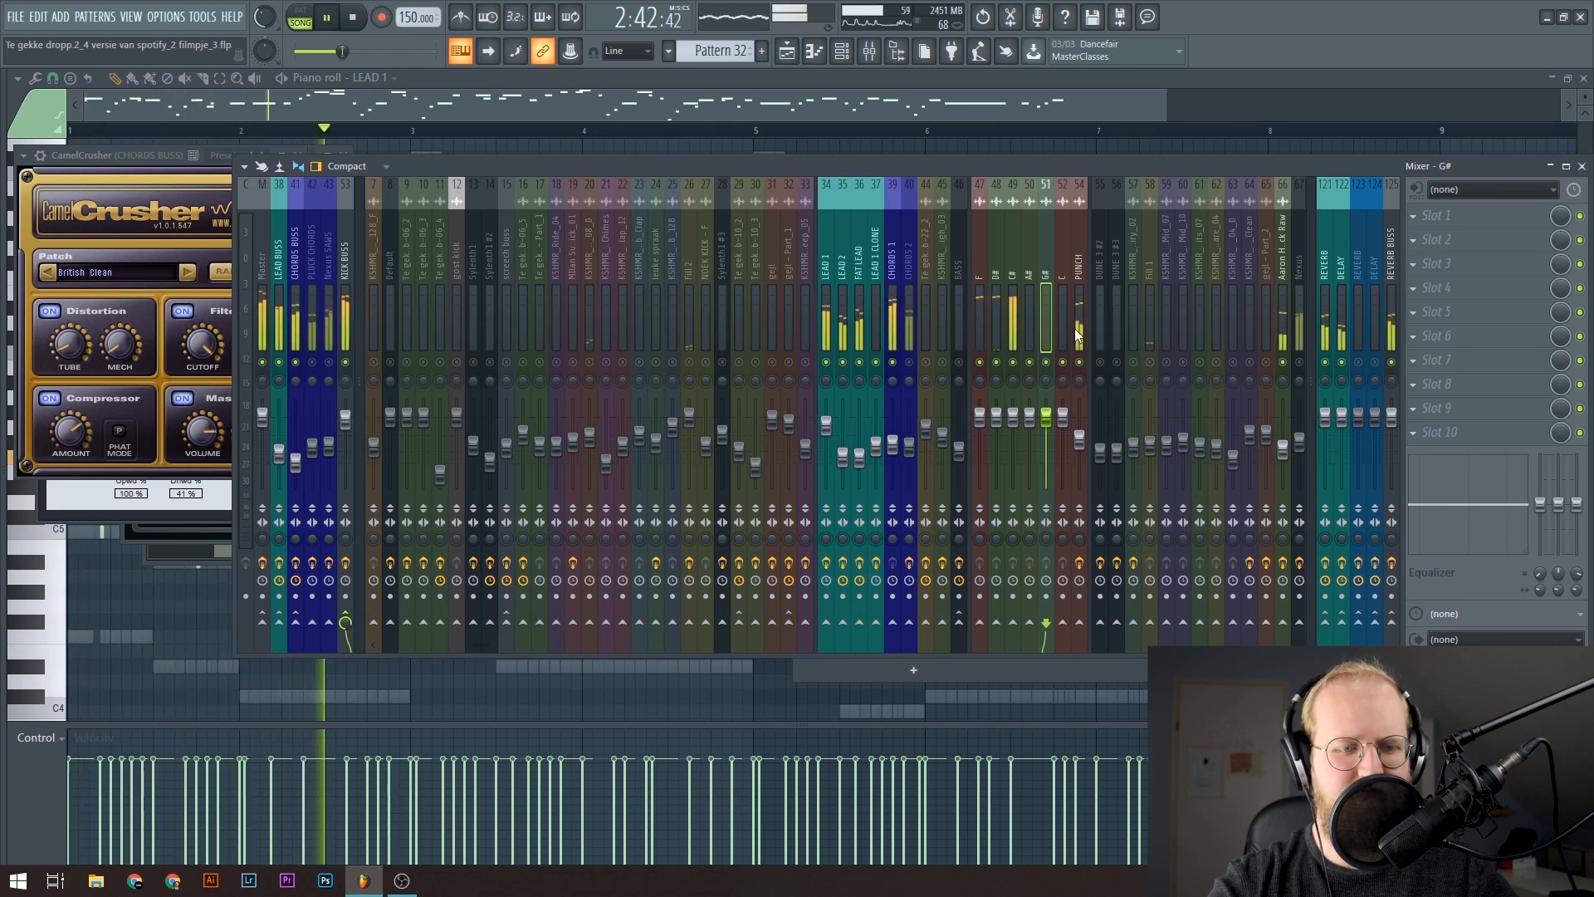
pyautogui.press('space')
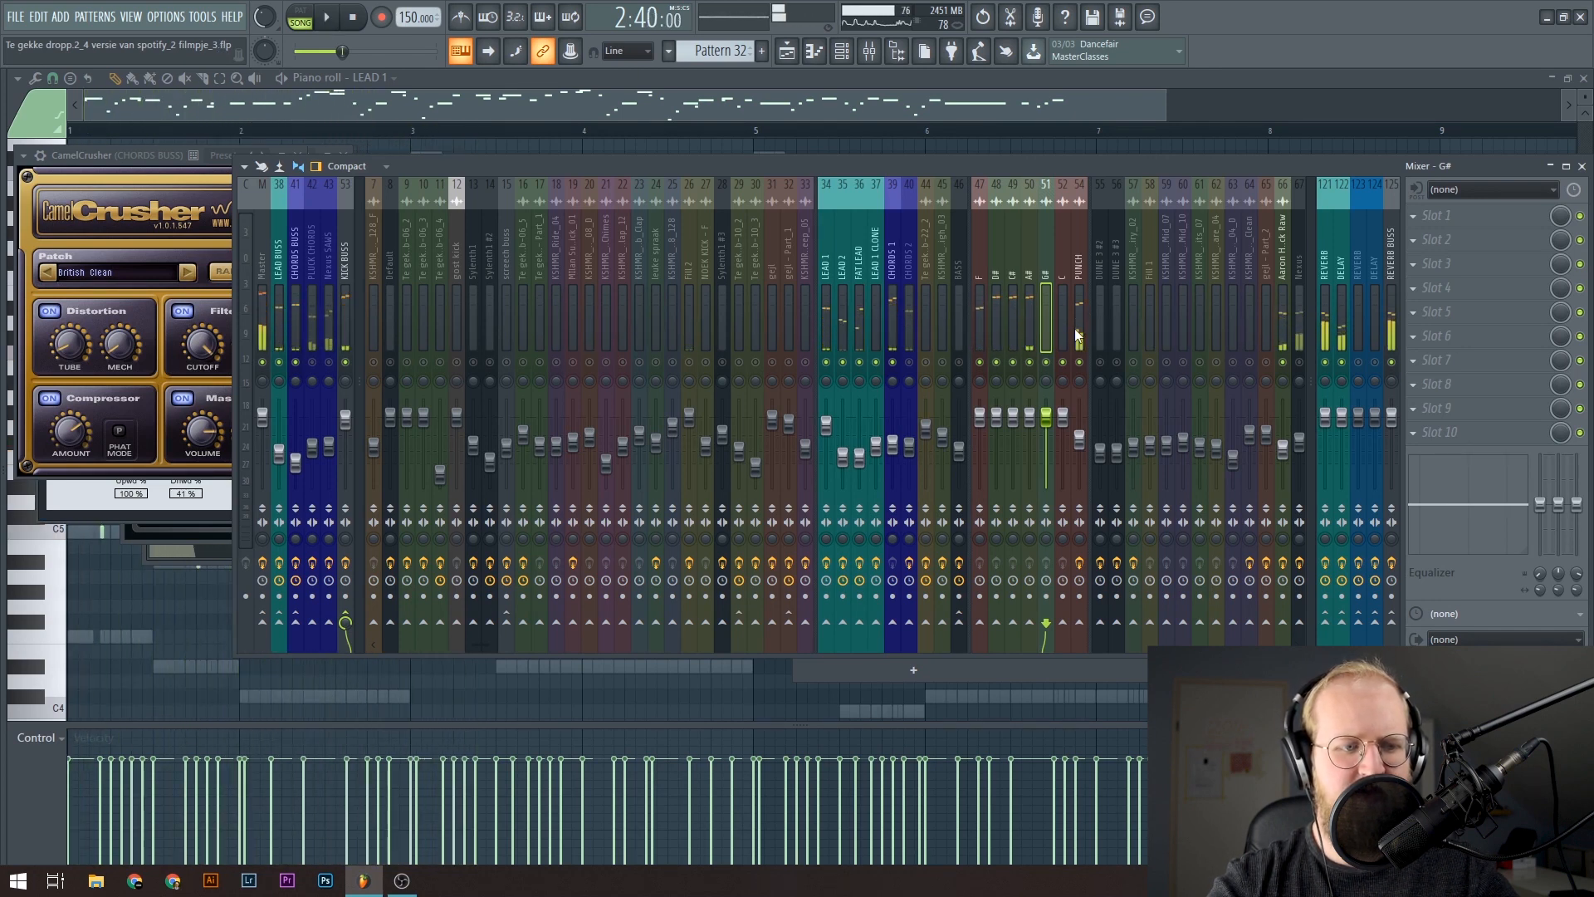
pyautogui.scroll(3, 1076, 328)
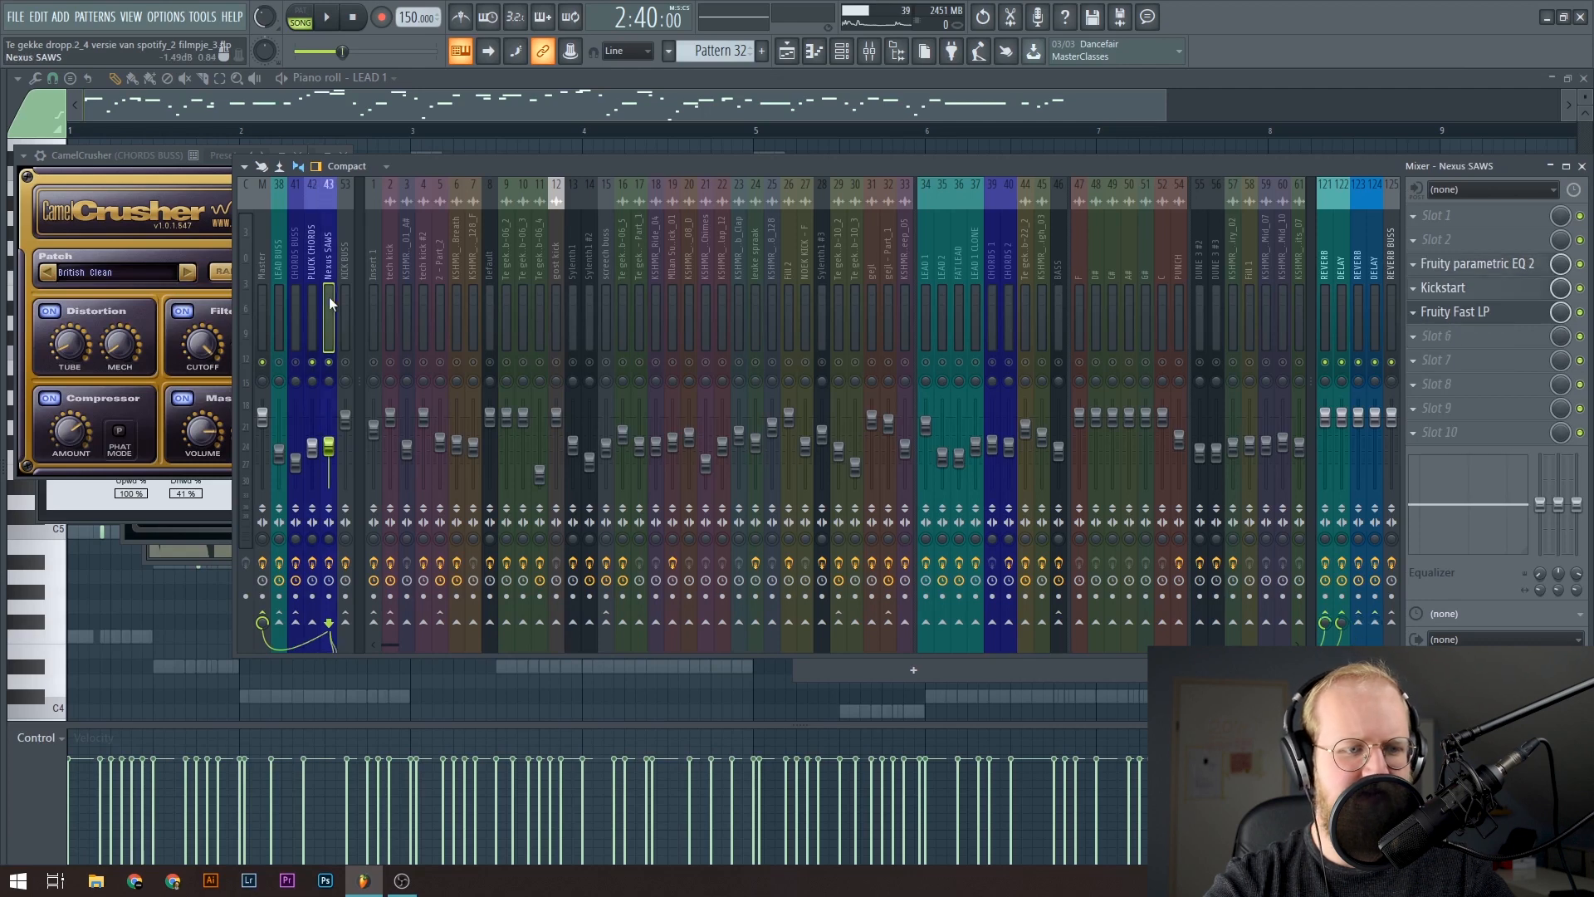
pyautogui.scroll(-5, 691, 266)
pyautogui.scroll(-3, 921, 303)
# Step: Review the Kickstart sidechain on the Nexus track and play the drop to hear it
pyautogui.click(950, 324)
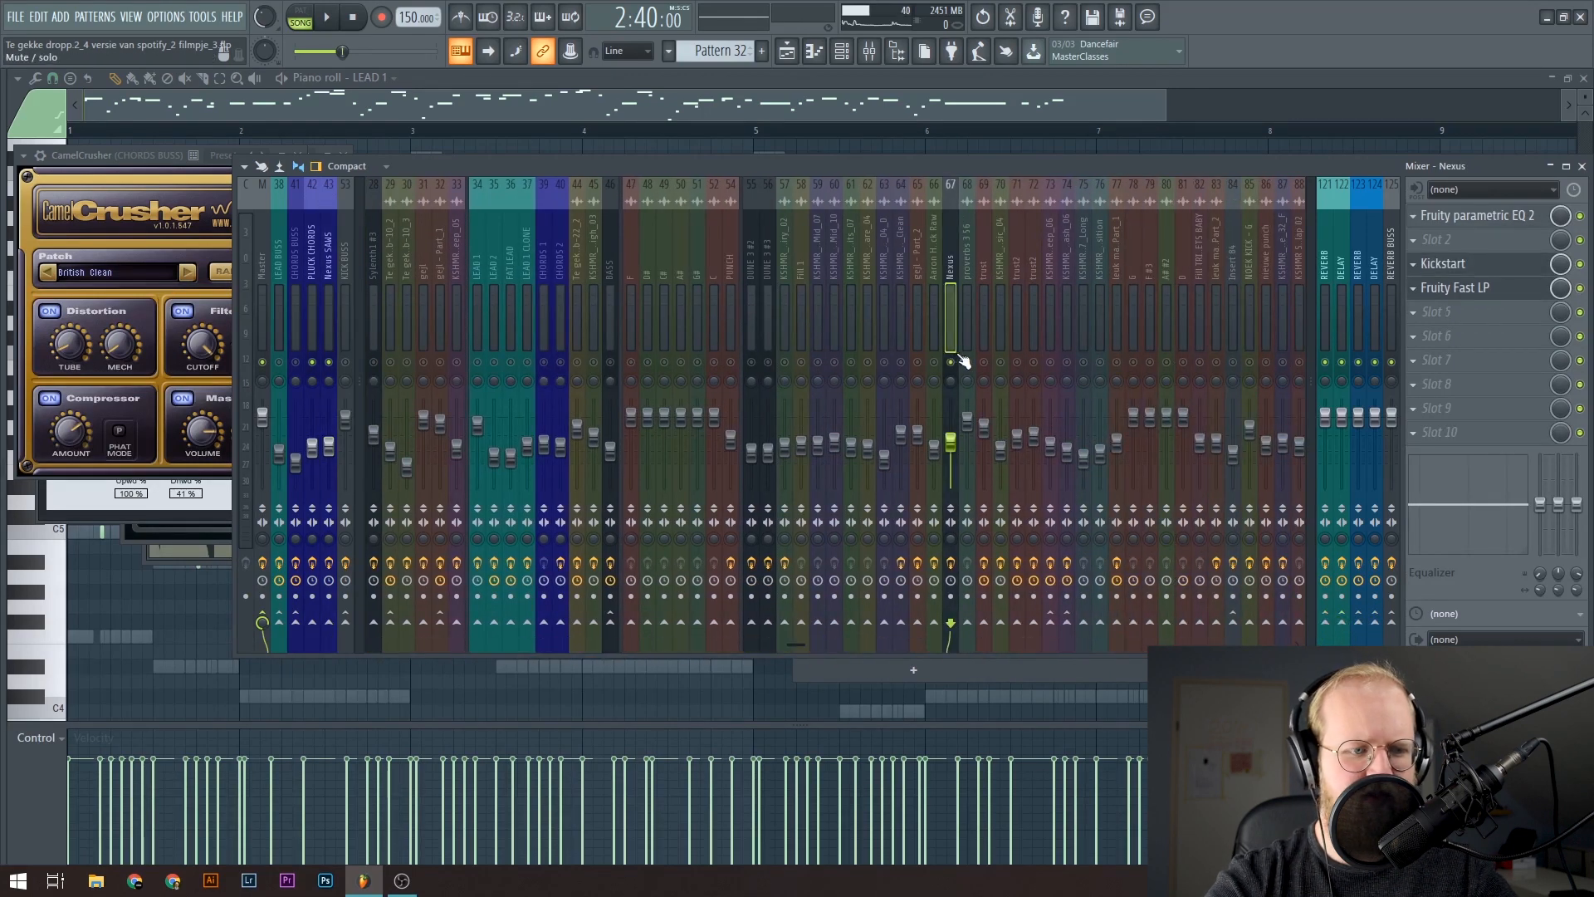
pyautogui.click(1479, 266)
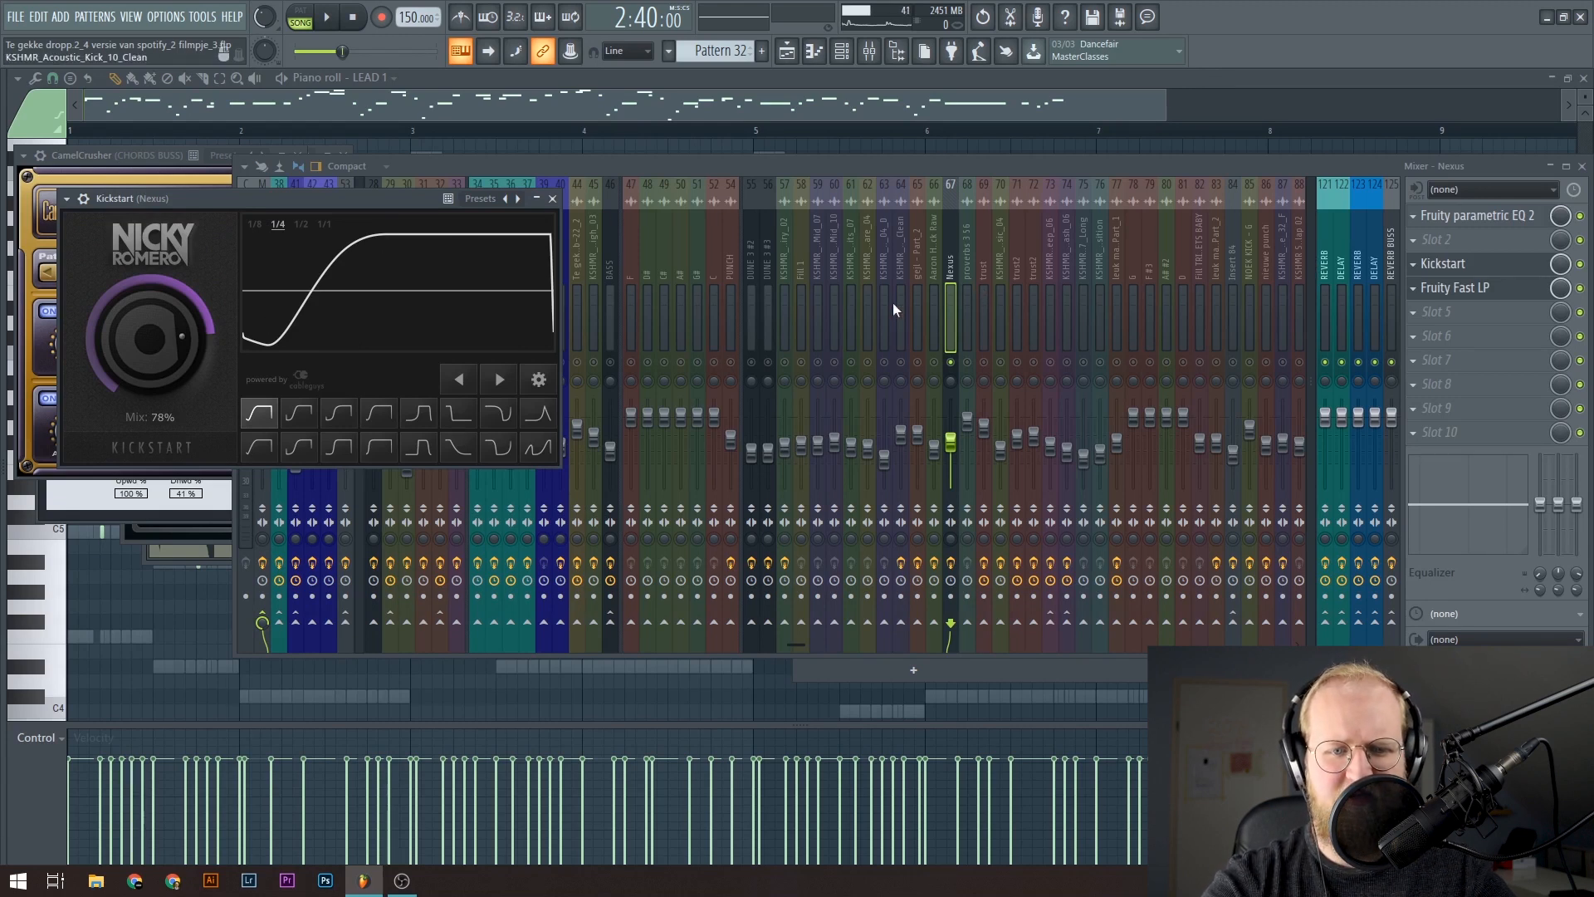
pyautogui.click(957, 297)
pyautogui.press('space')
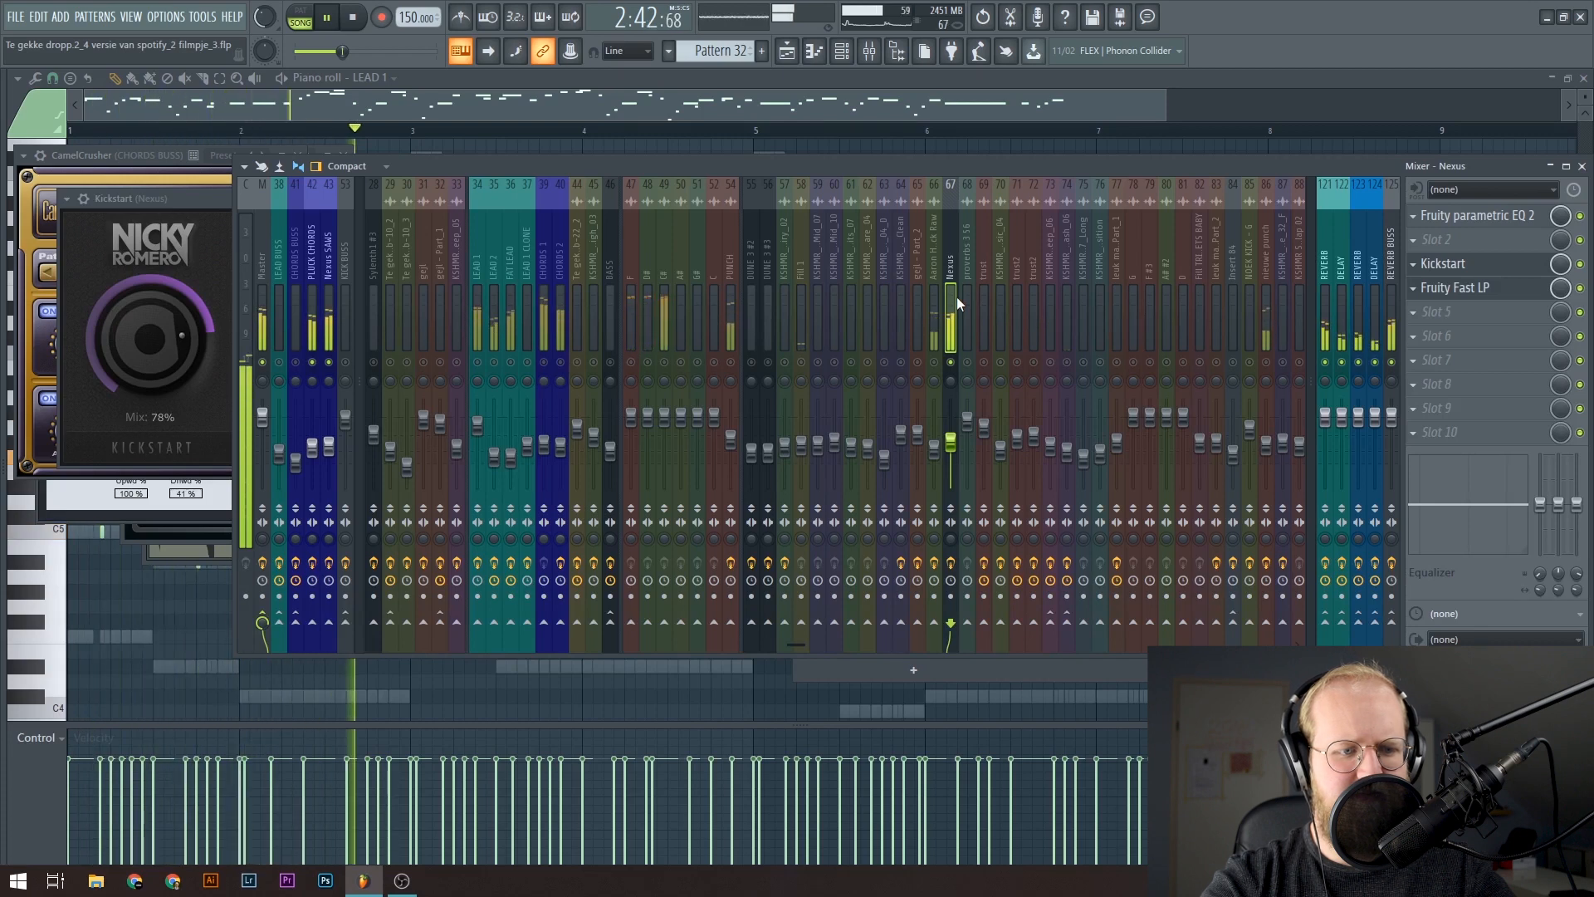
# Step: Show the Master track's parametric EQ 2 and stop playback
pyautogui.click(285, 300)
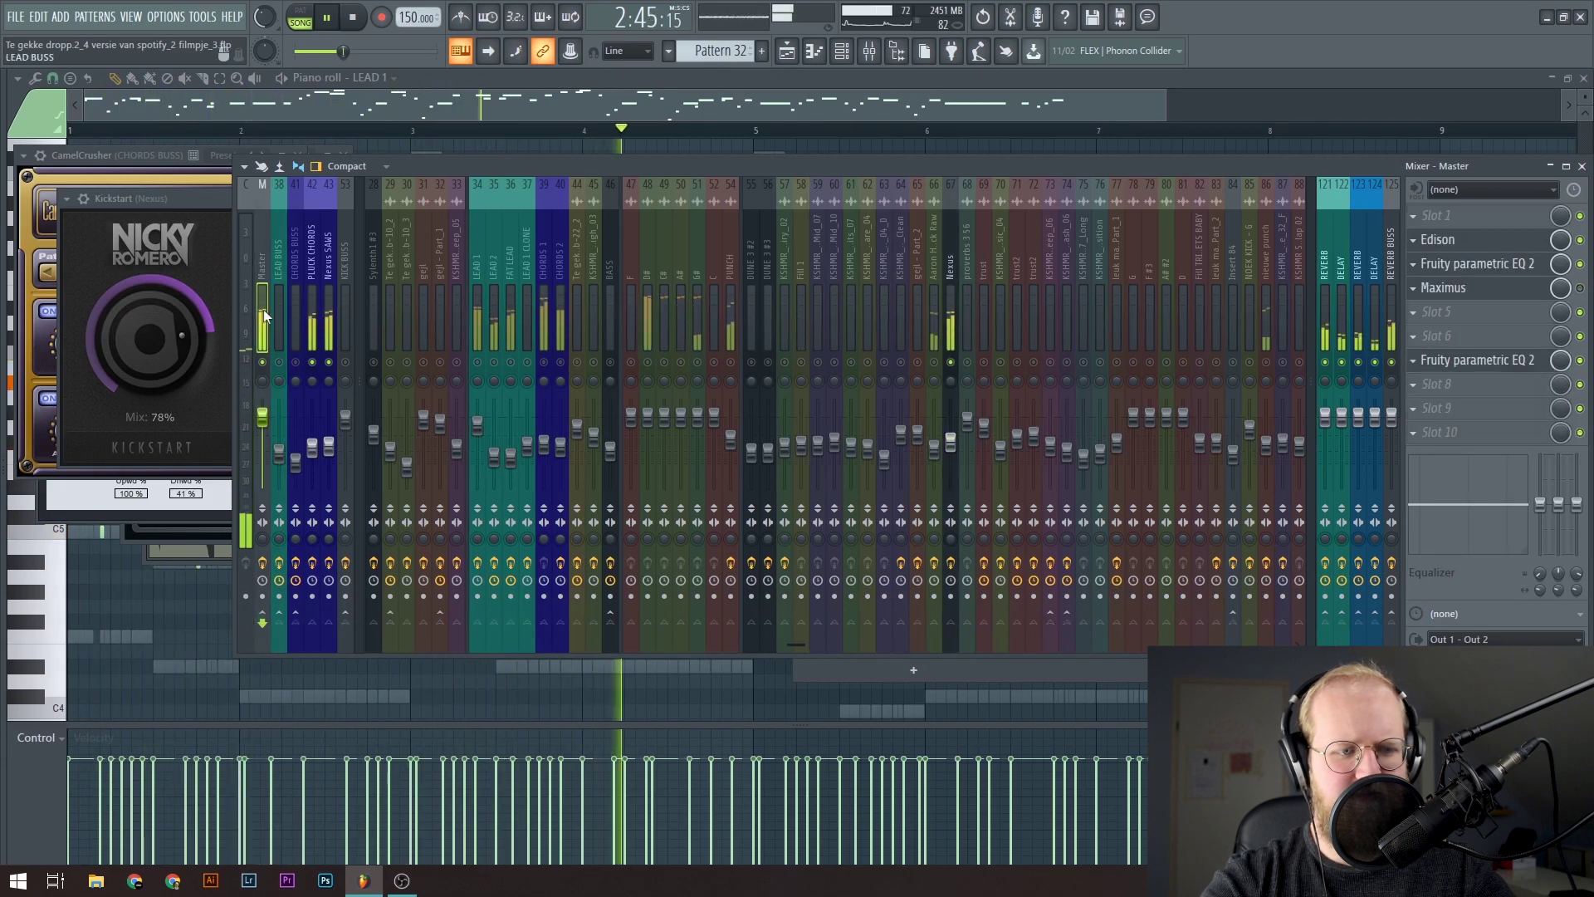
pyautogui.click(1476, 264)
pyautogui.press('space')
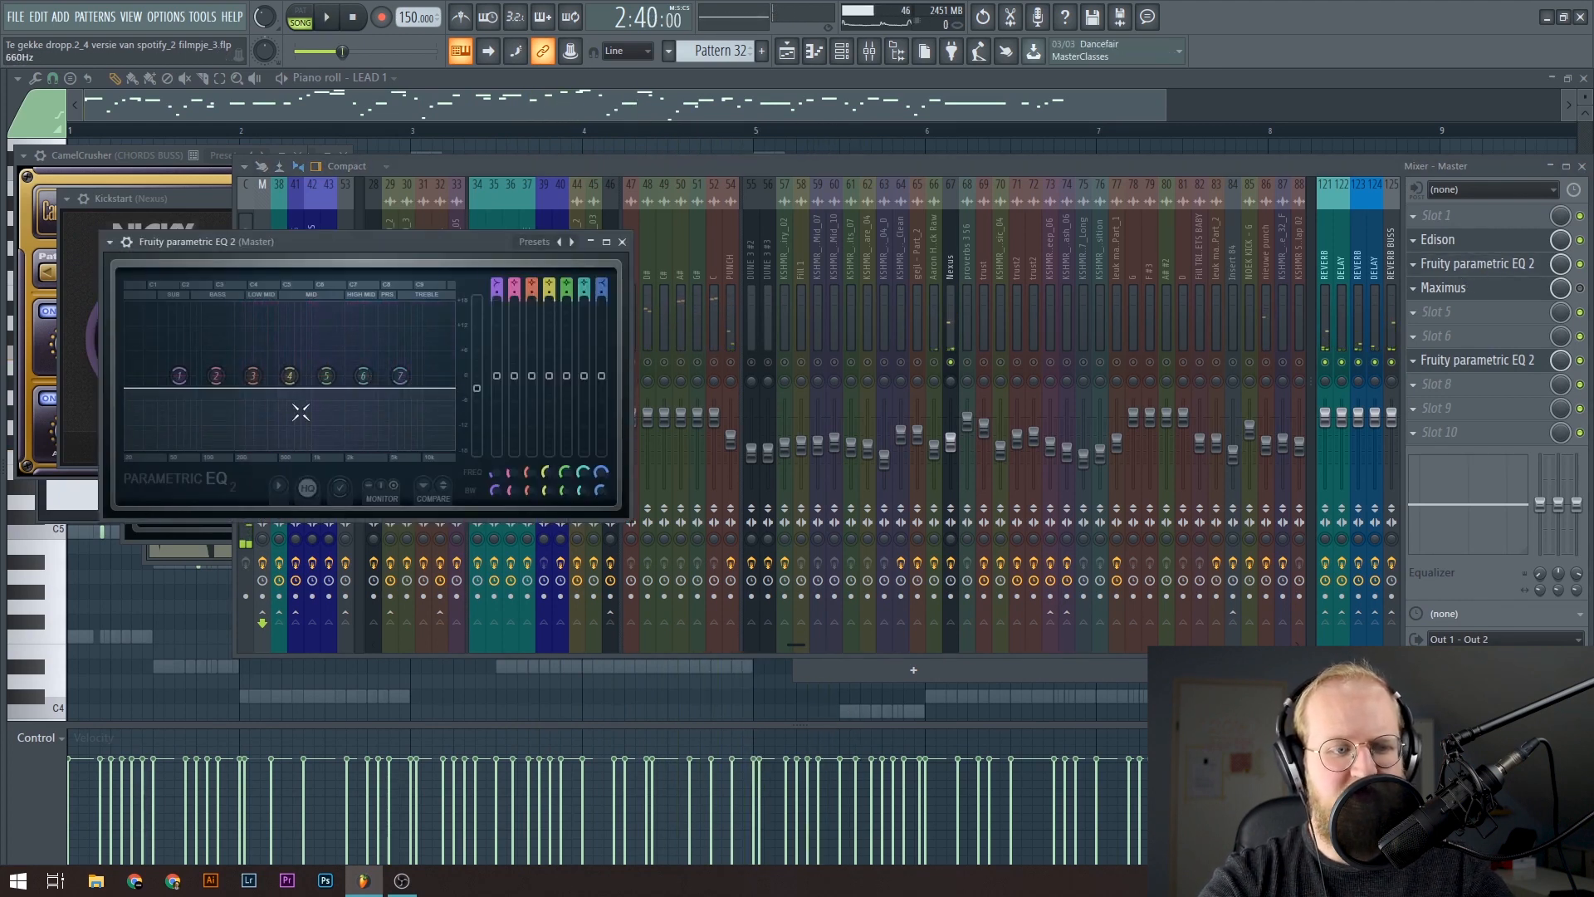
# Step: Unmute every mixer track at once via a mute LED and hear the full drop together
pyautogui.click(958, 329)
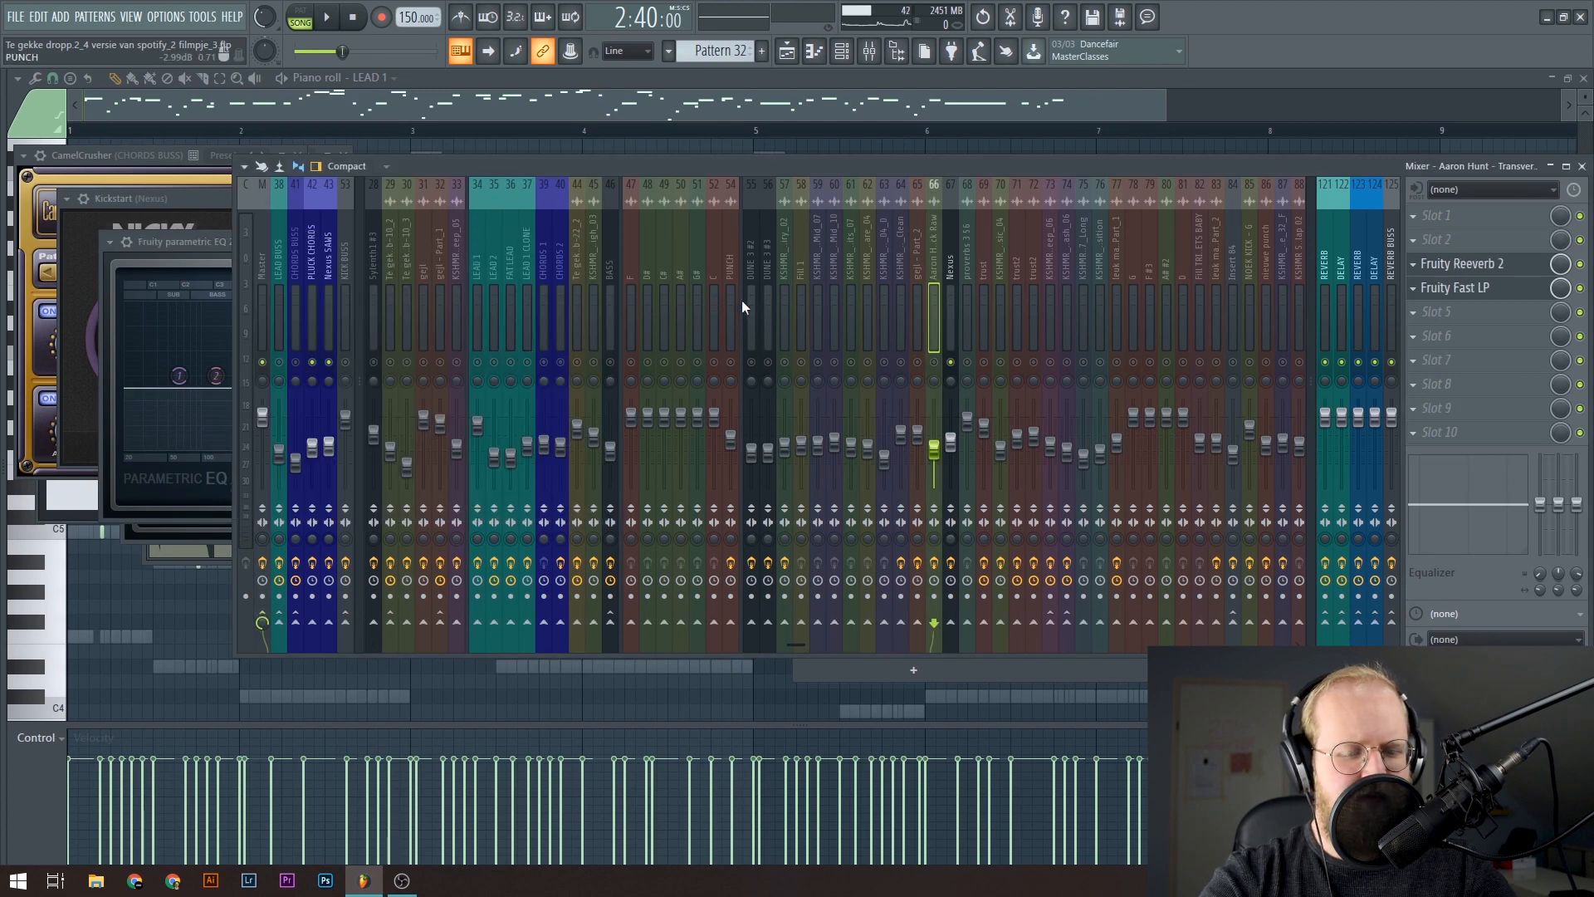
pyautogui.scroll(-3, 746, 303)
pyautogui.scroll(5, 746, 303)
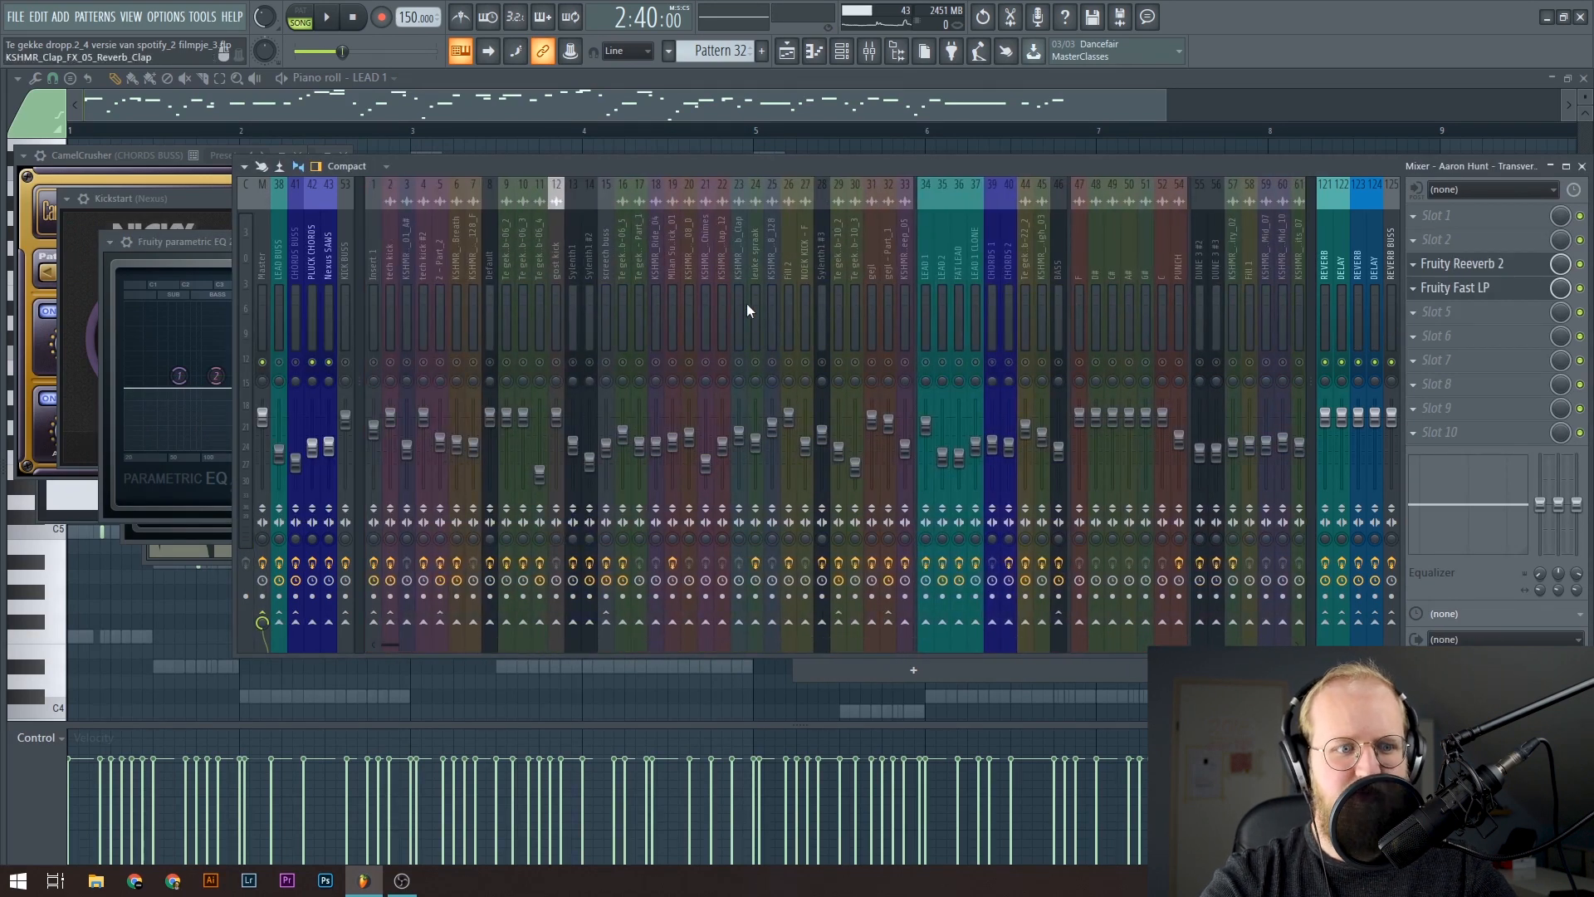
pyautogui.press('space')
pyautogui.rightClick(718, 368)
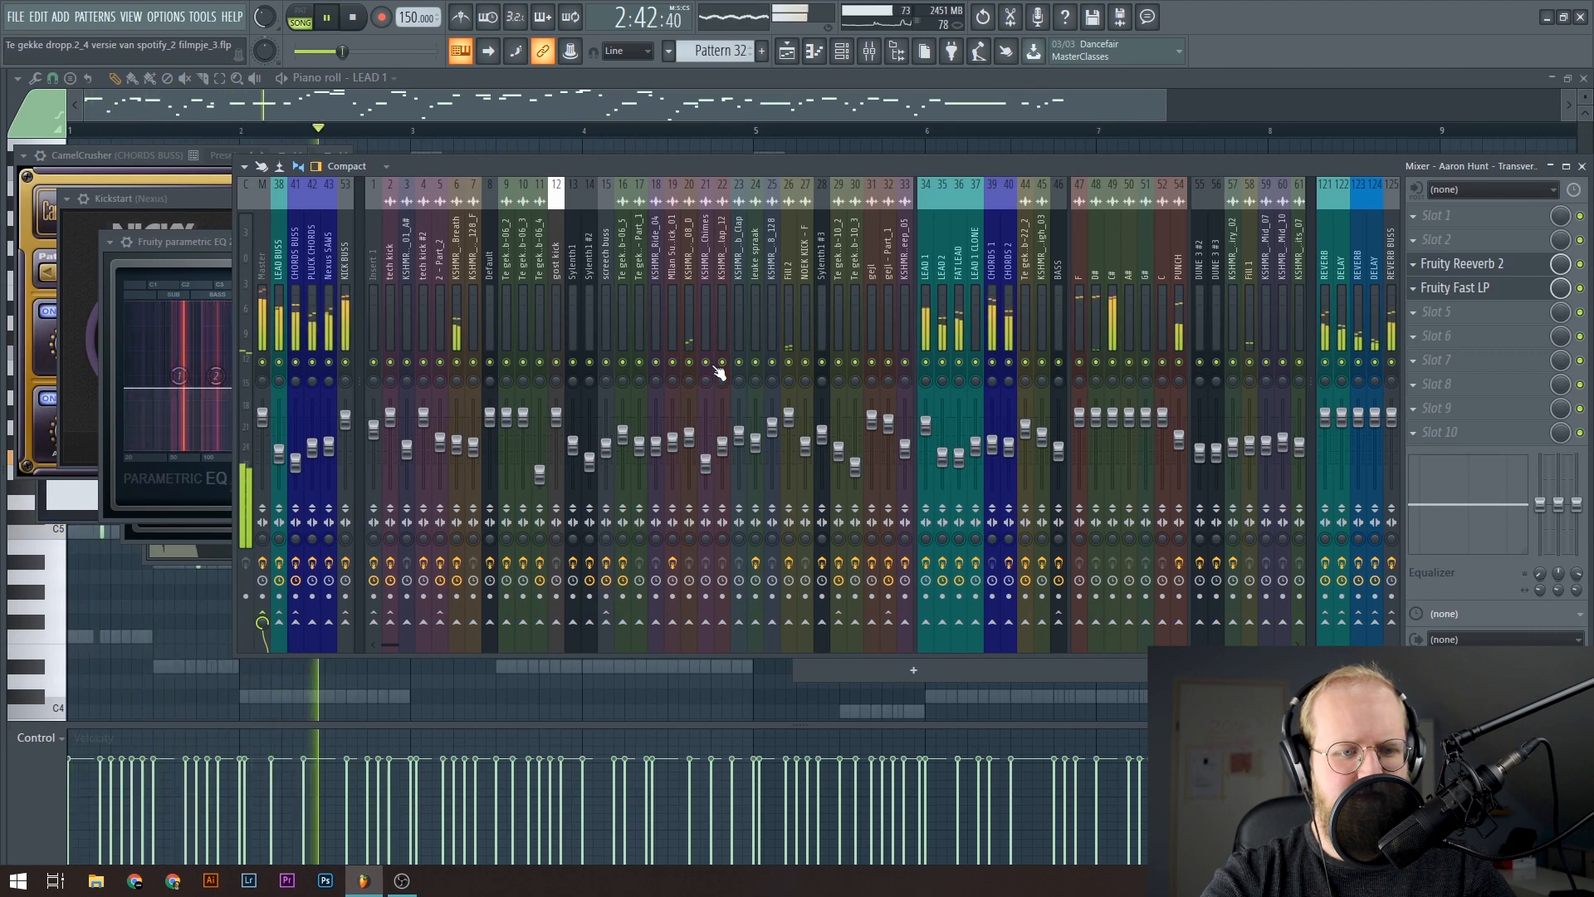
pyautogui.scroll(-1, 742, 331)
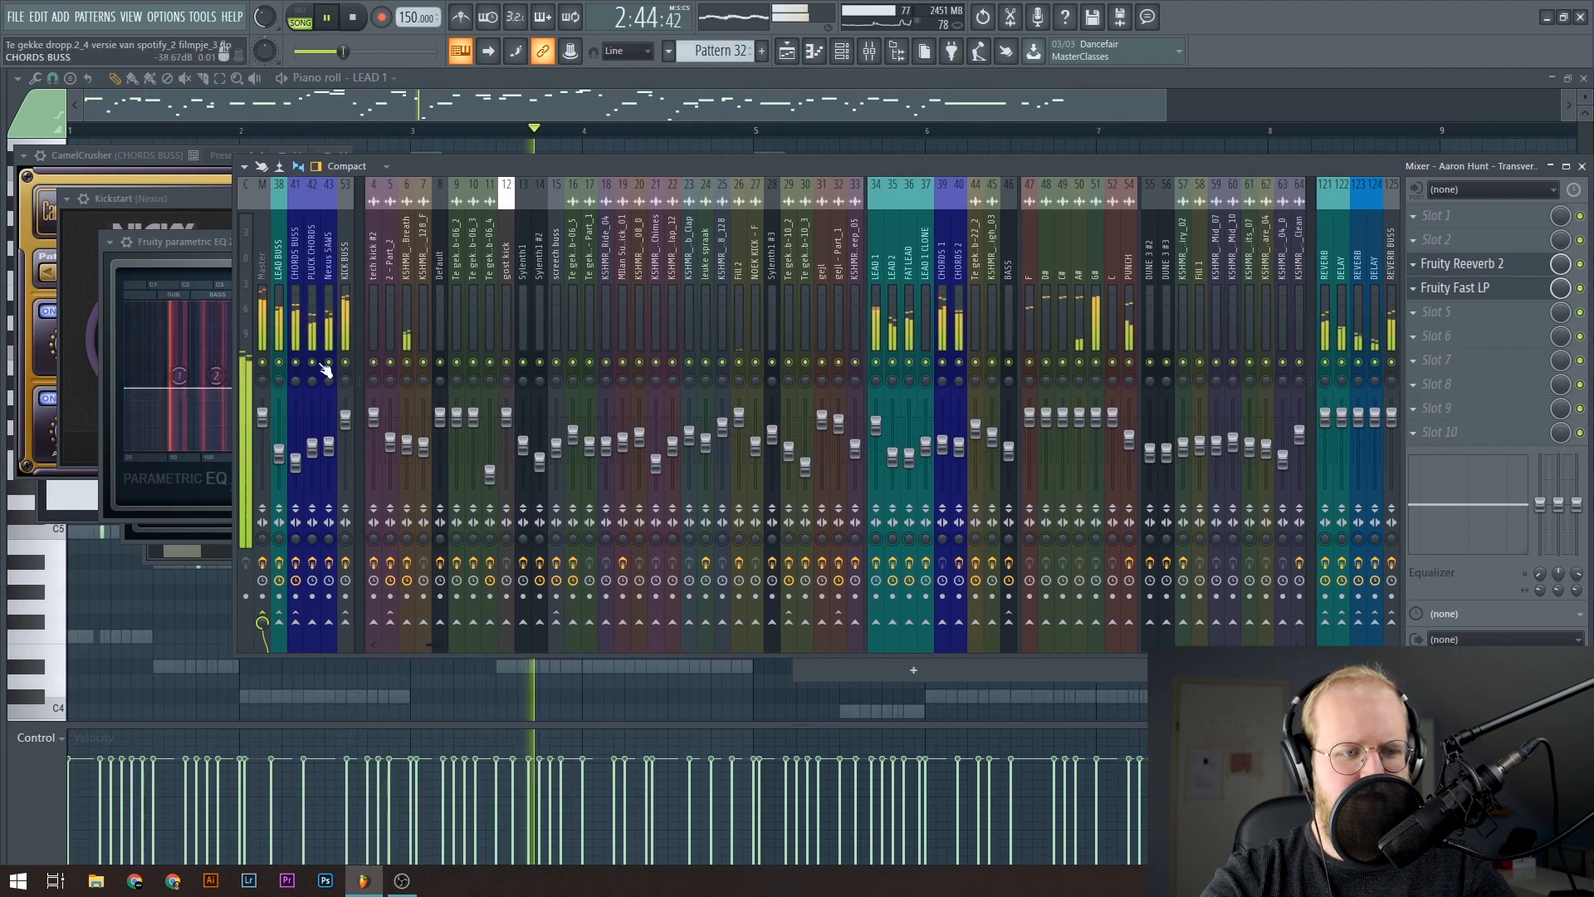
pyautogui.scroll(-3, 923, 322)
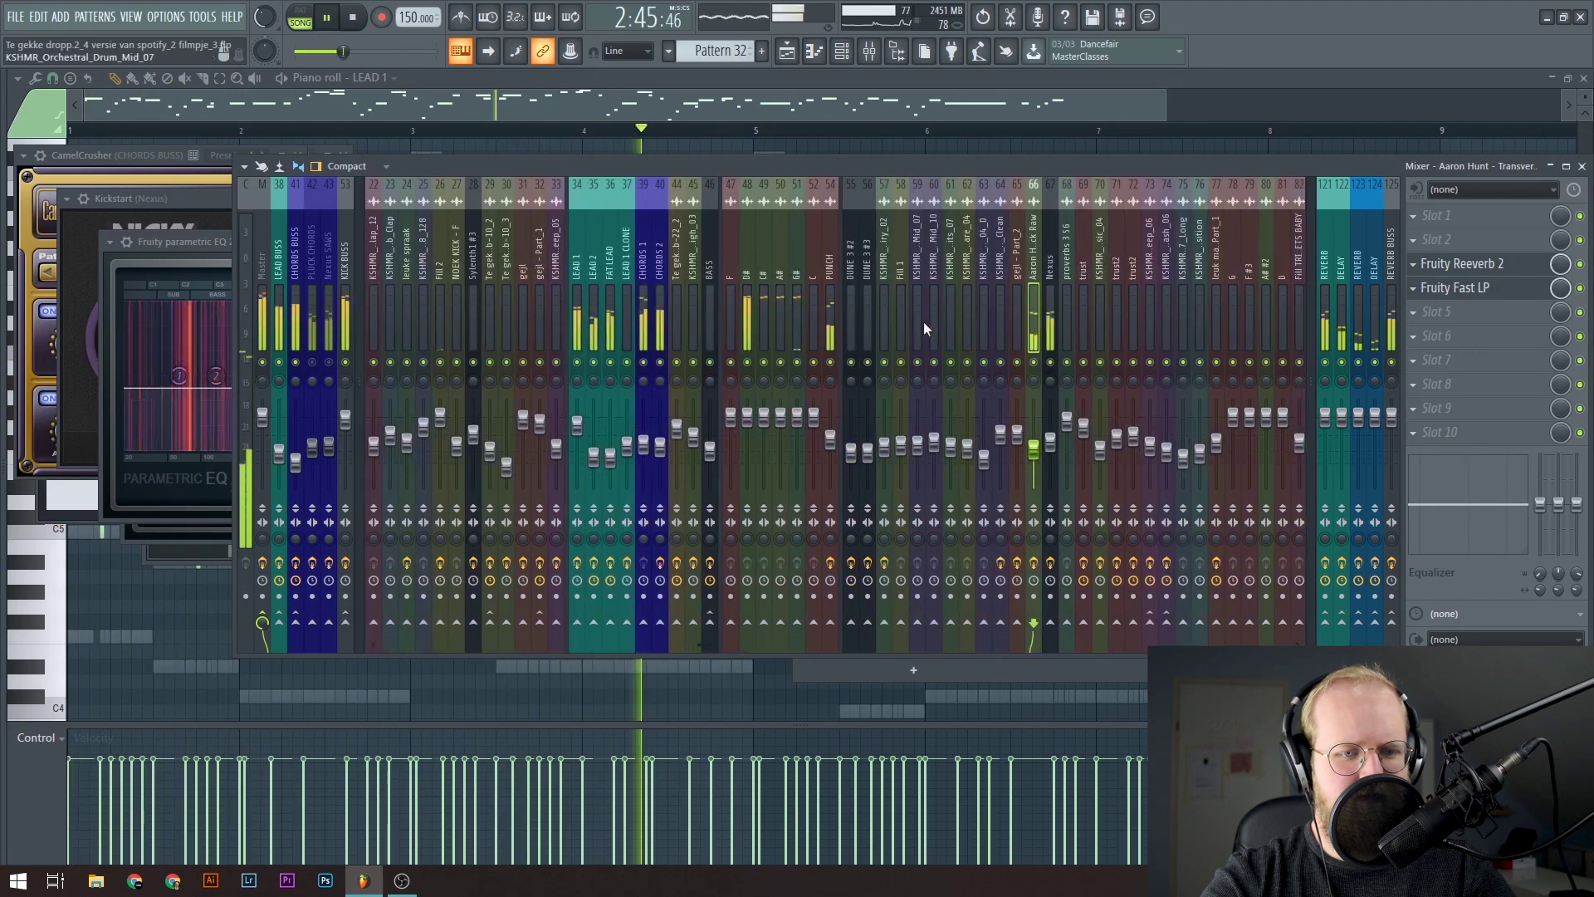
pyautogui.click(1038, 361)
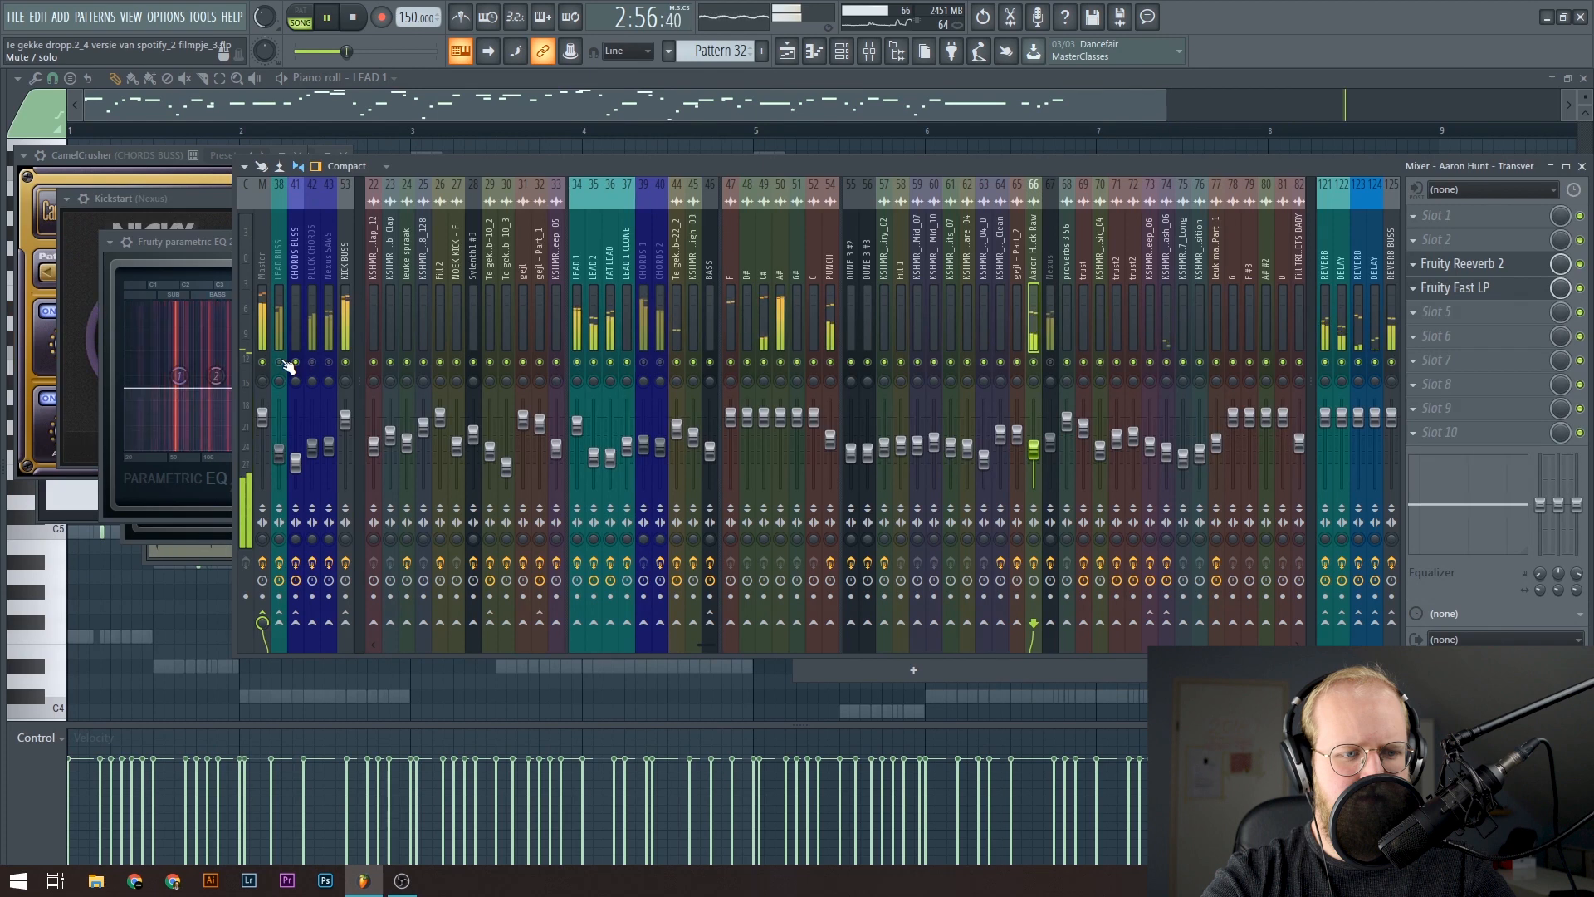
pyautogui.scroll(5, 670, 326)
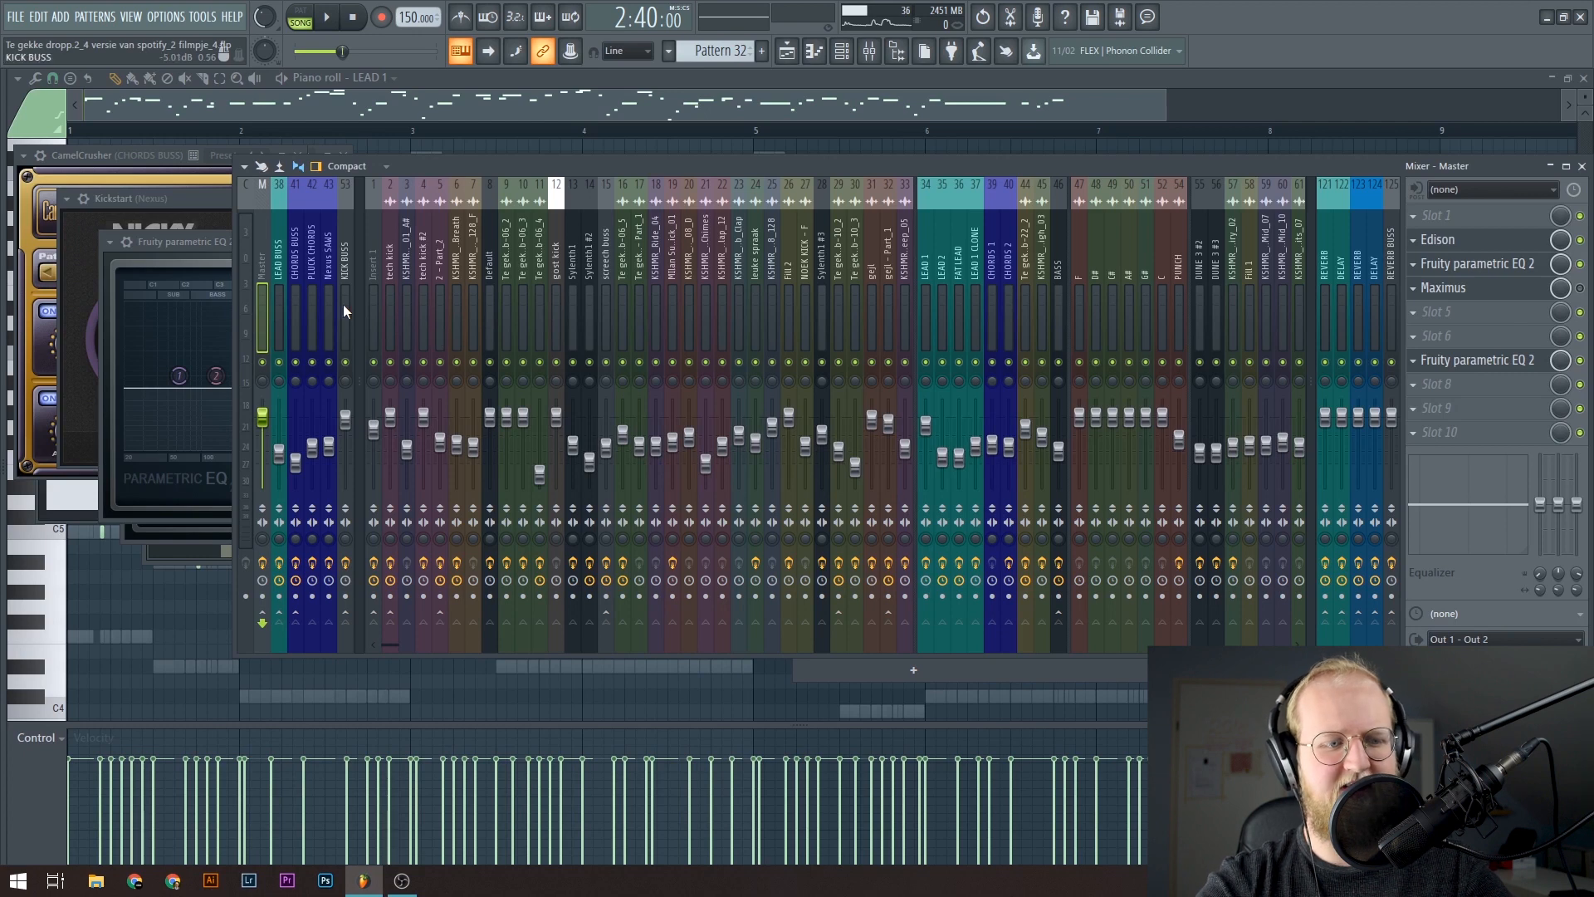
# Step: Select LEAD BUSS through Nexus SAWS as a group and audition them briefly
pyautogui.click(289, 333)
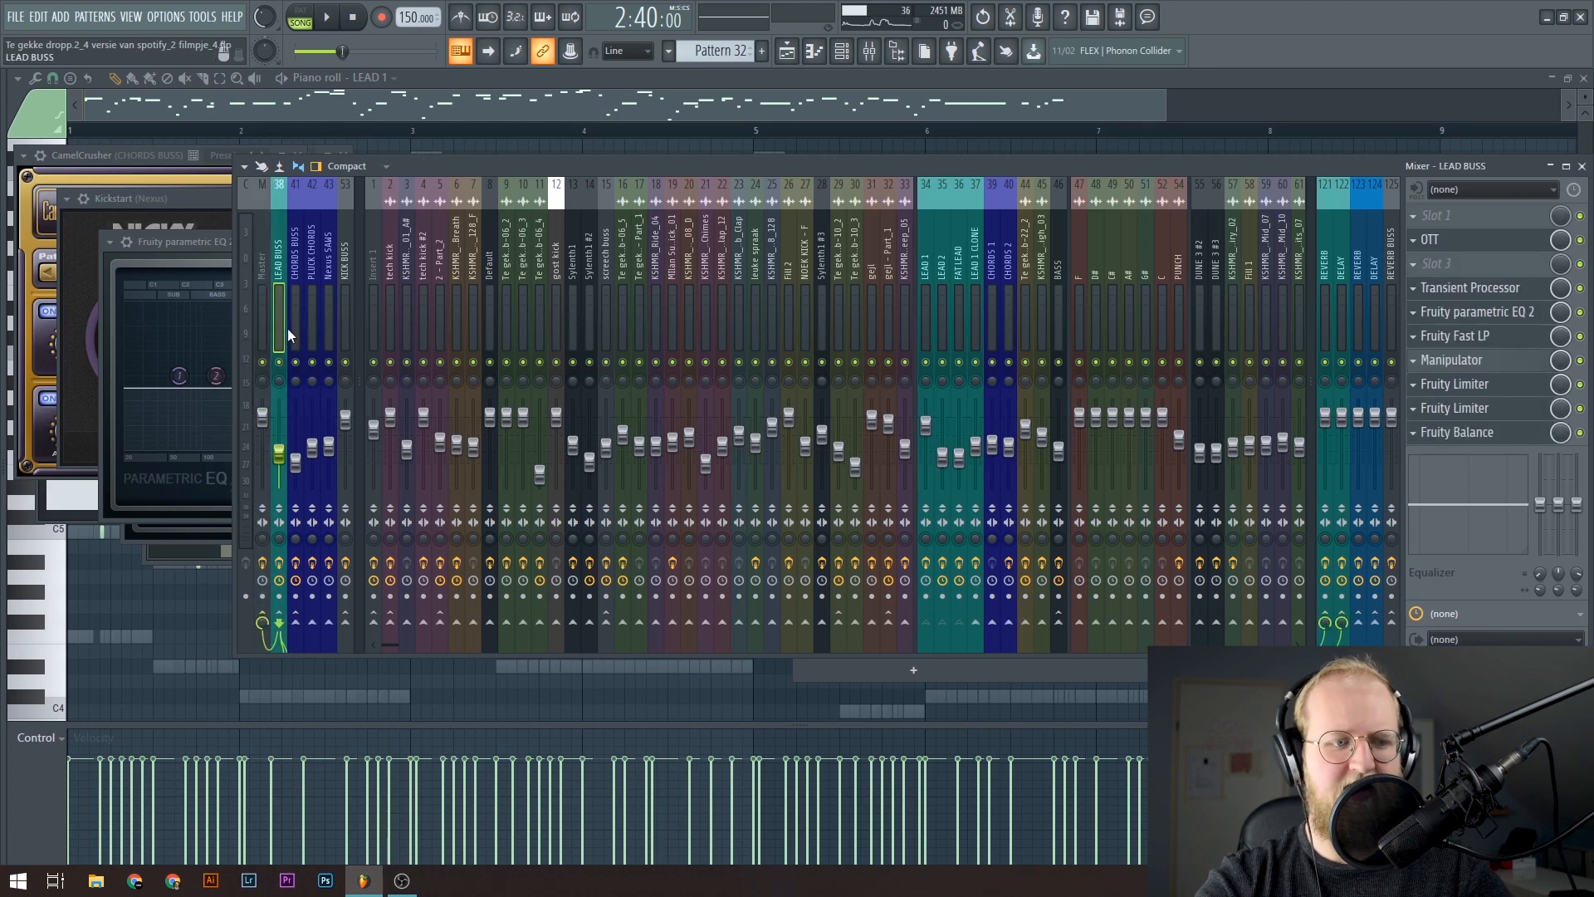
pyautogui.moveTo(288, 333); pyautogui.dragTo(380, 333)
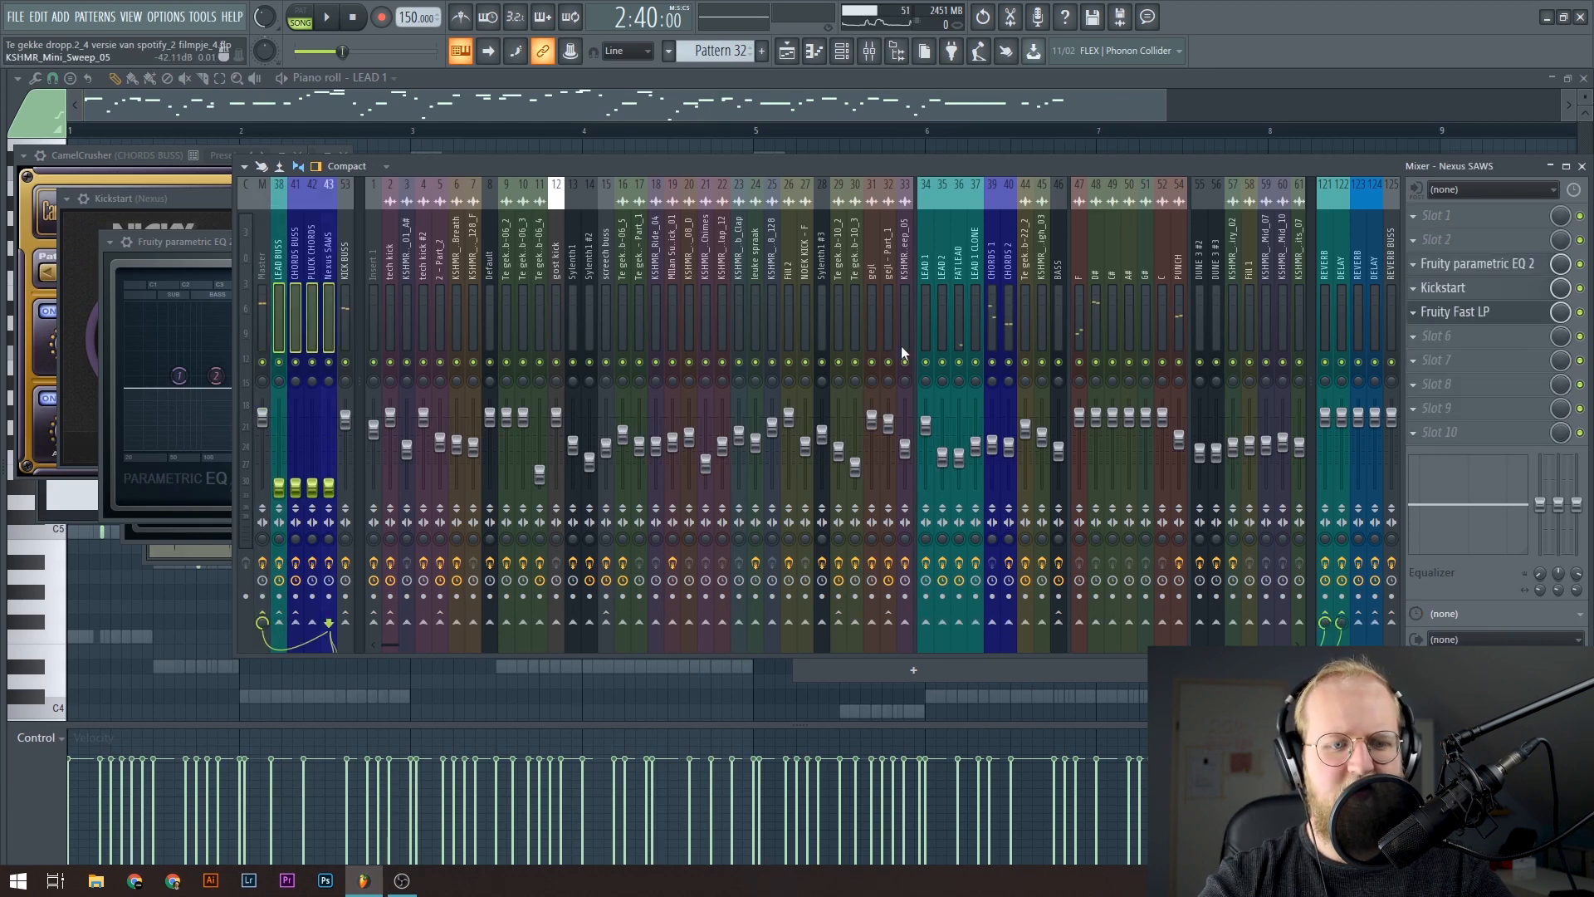
pyautogui.press('space')
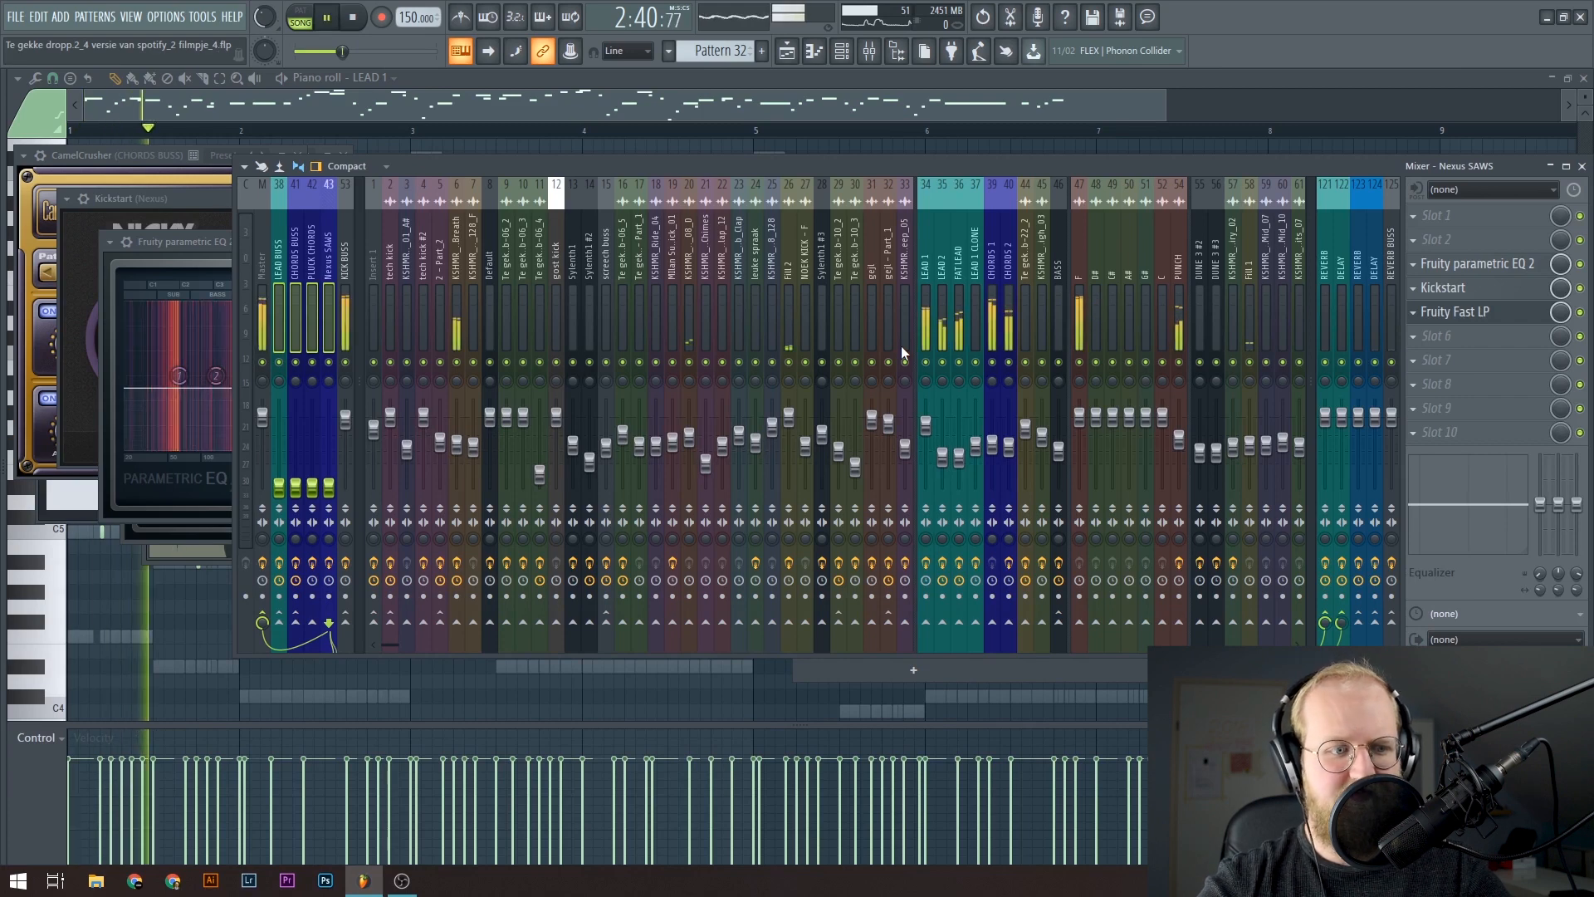
pyautogui.press('space')
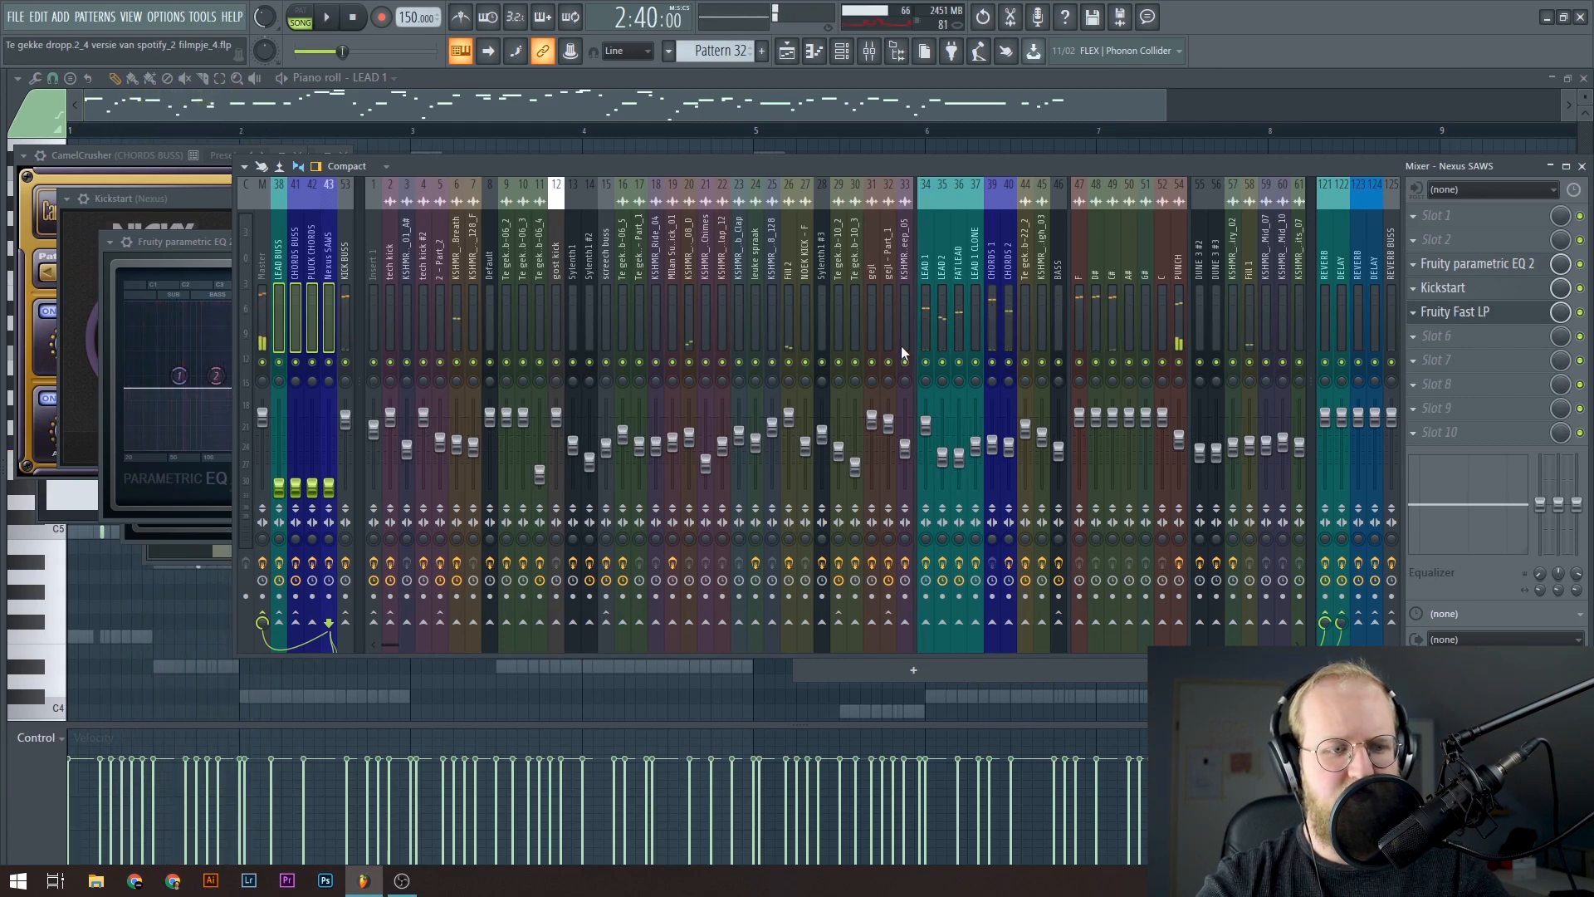
# Step: View the CHORDS BUSS chain, then focus the Nexus SAWS effect chain with a quick play
pyautogui.click(323, 314)
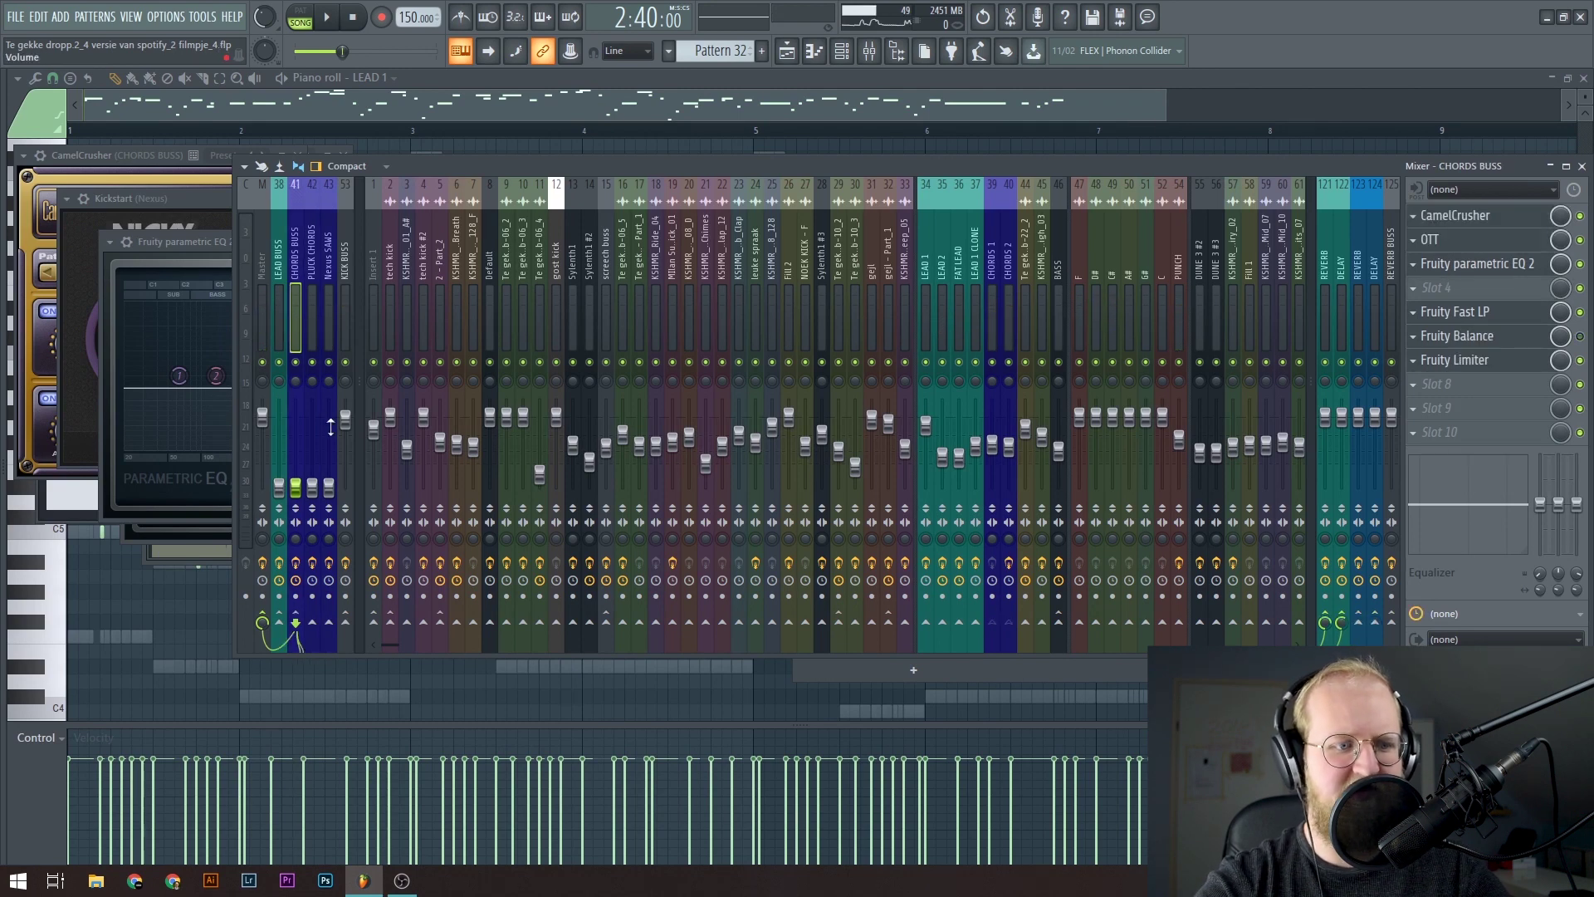
pyautogui.click(346, 318)
pyautogui.press('space')
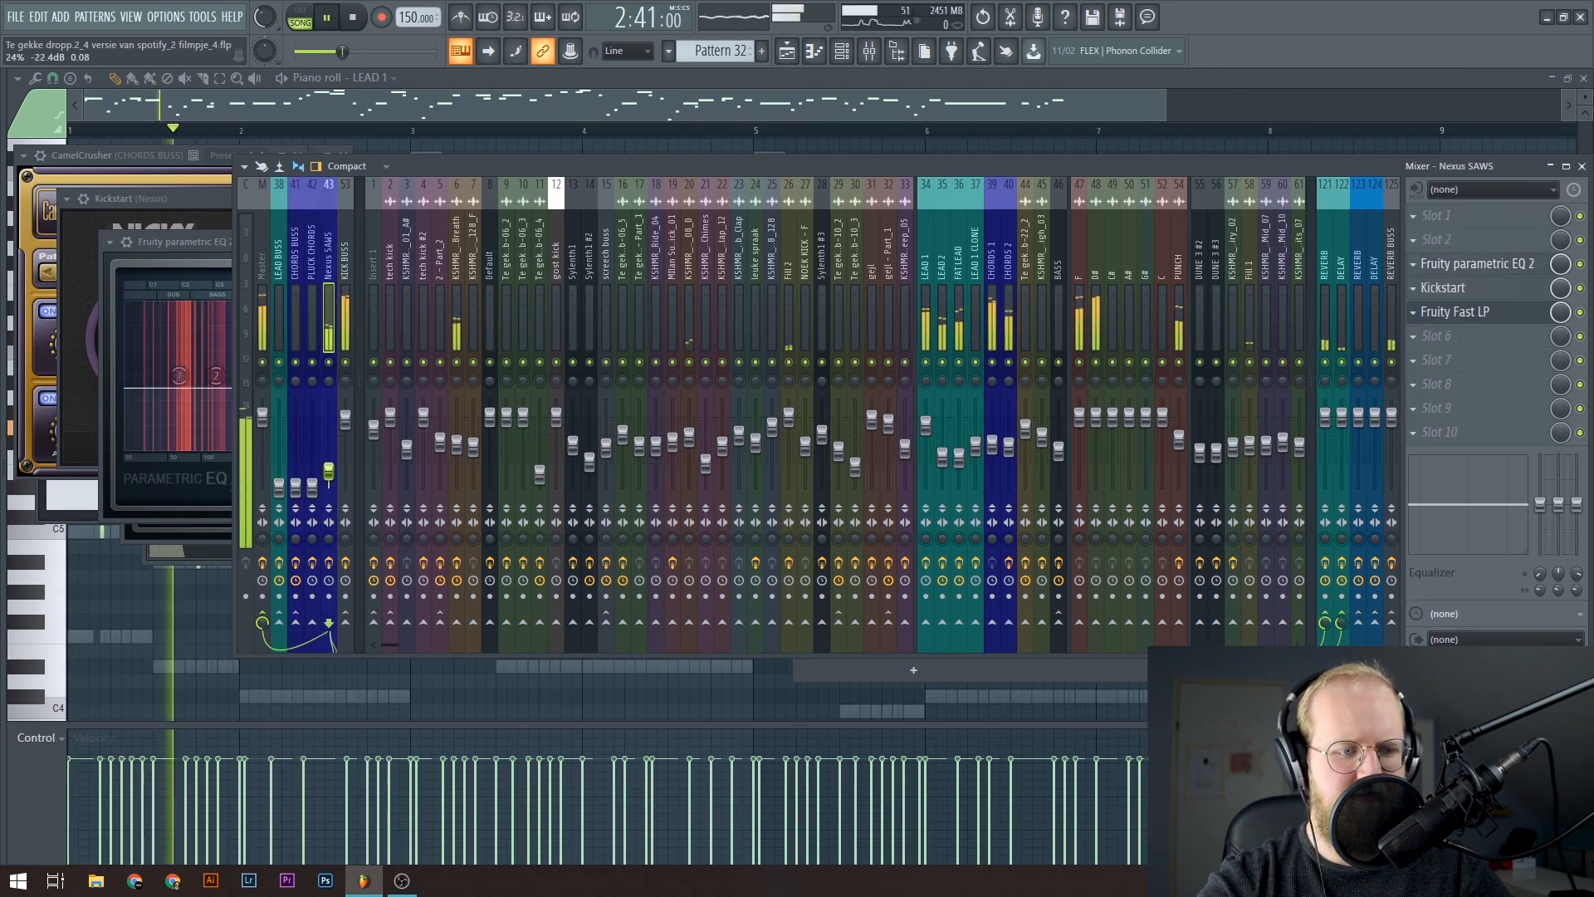
pyautogui.press('space')
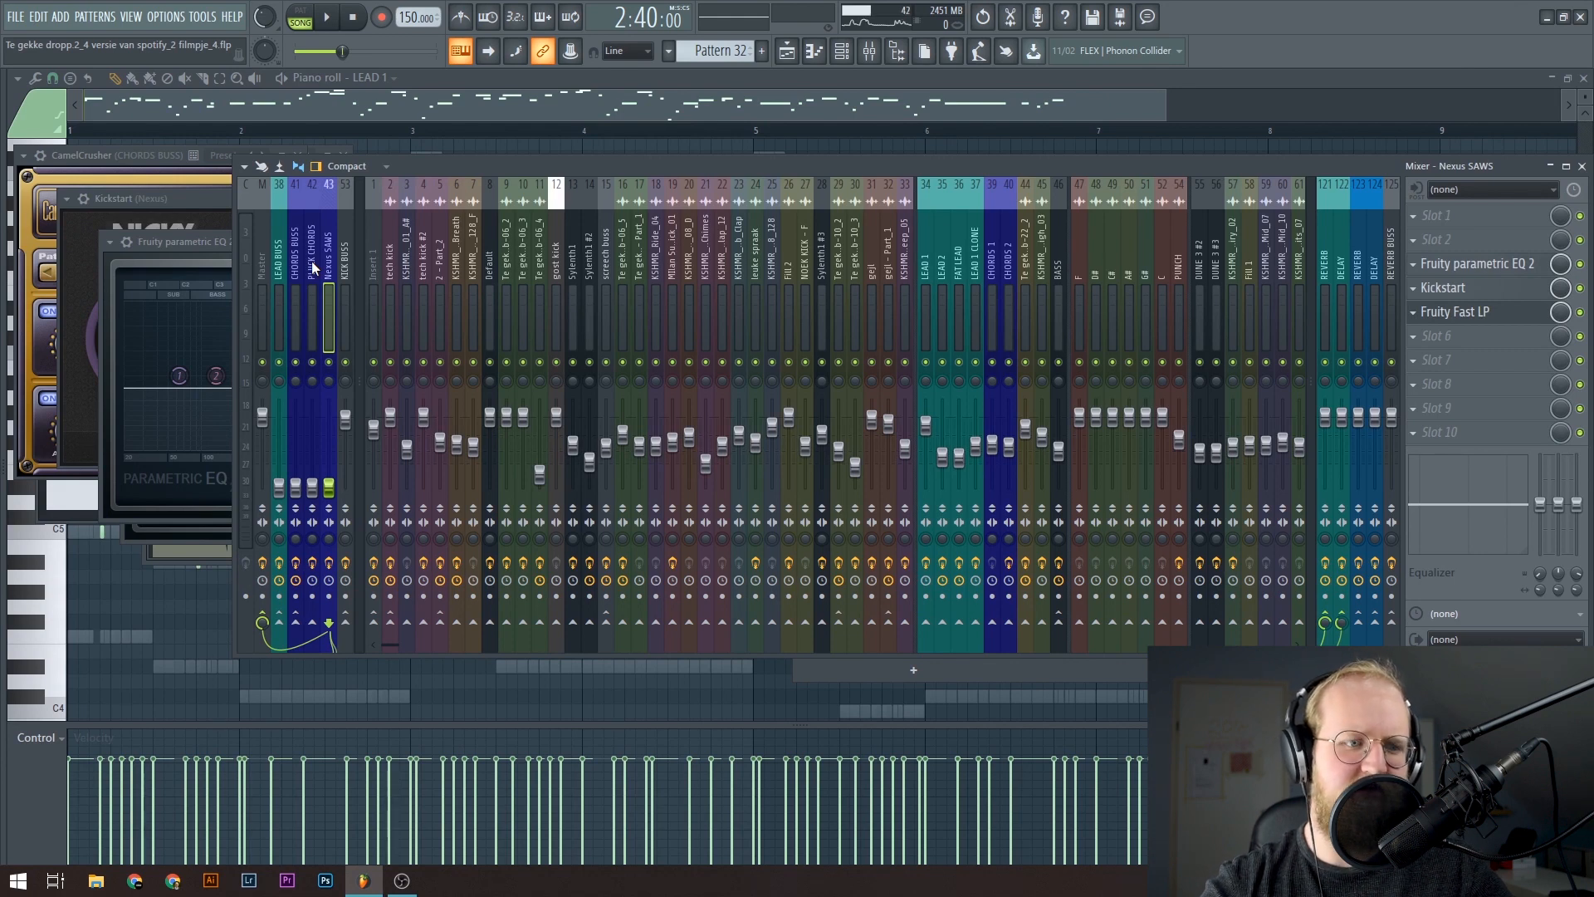
# Step: Audition the drop while switching between the LEAD BUSS and CHORDS BUSS inserts
pyautogui.press('space')
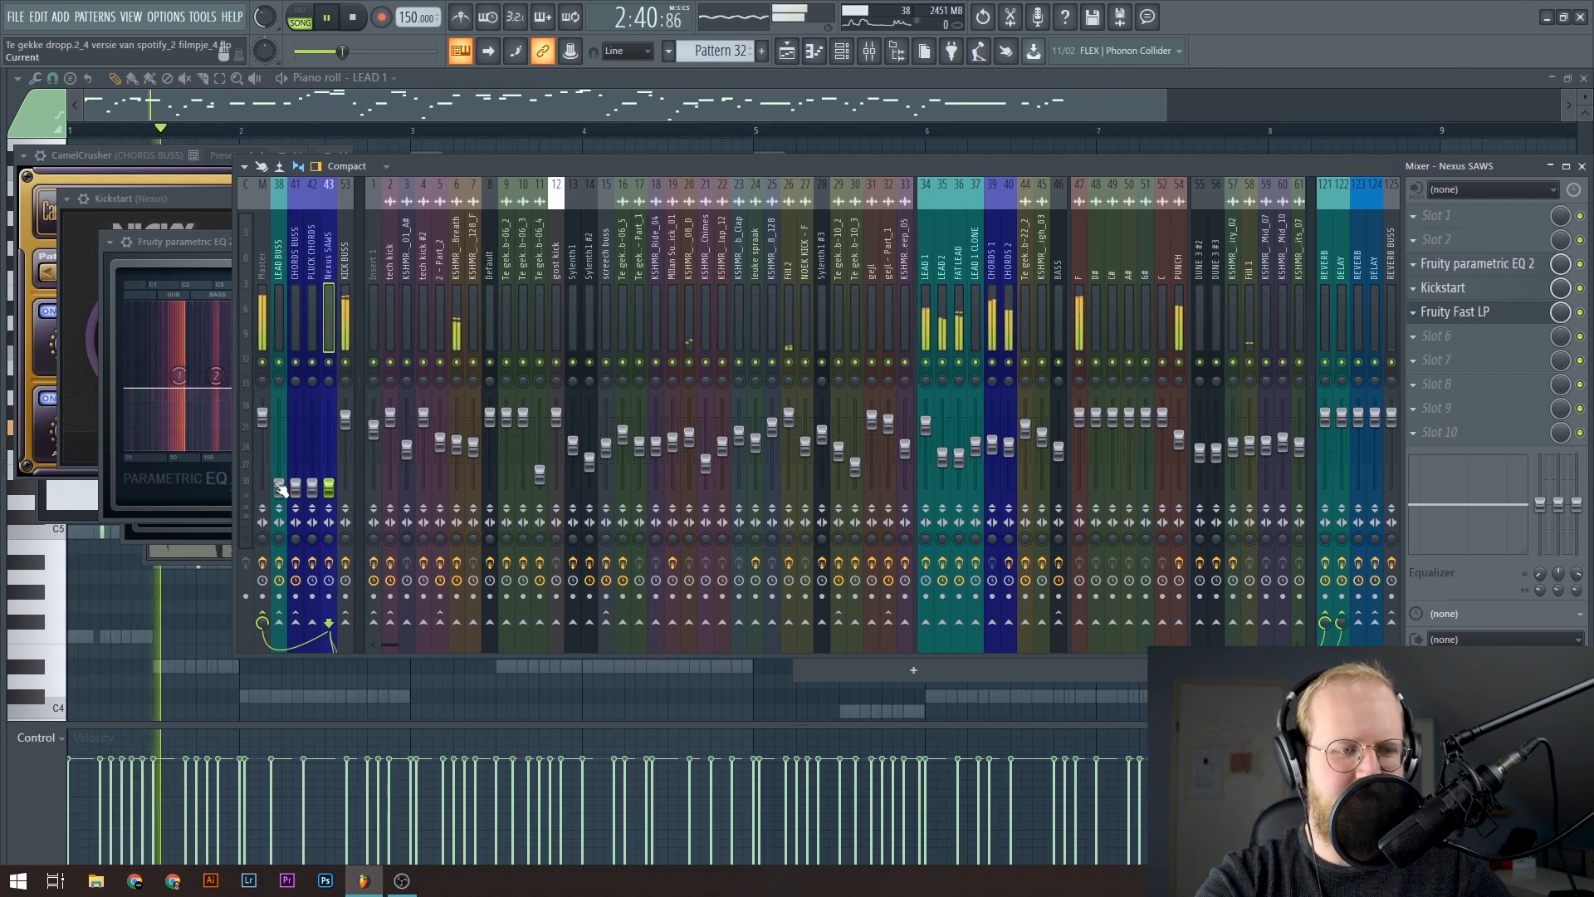
pyautogui.click(282, 490)
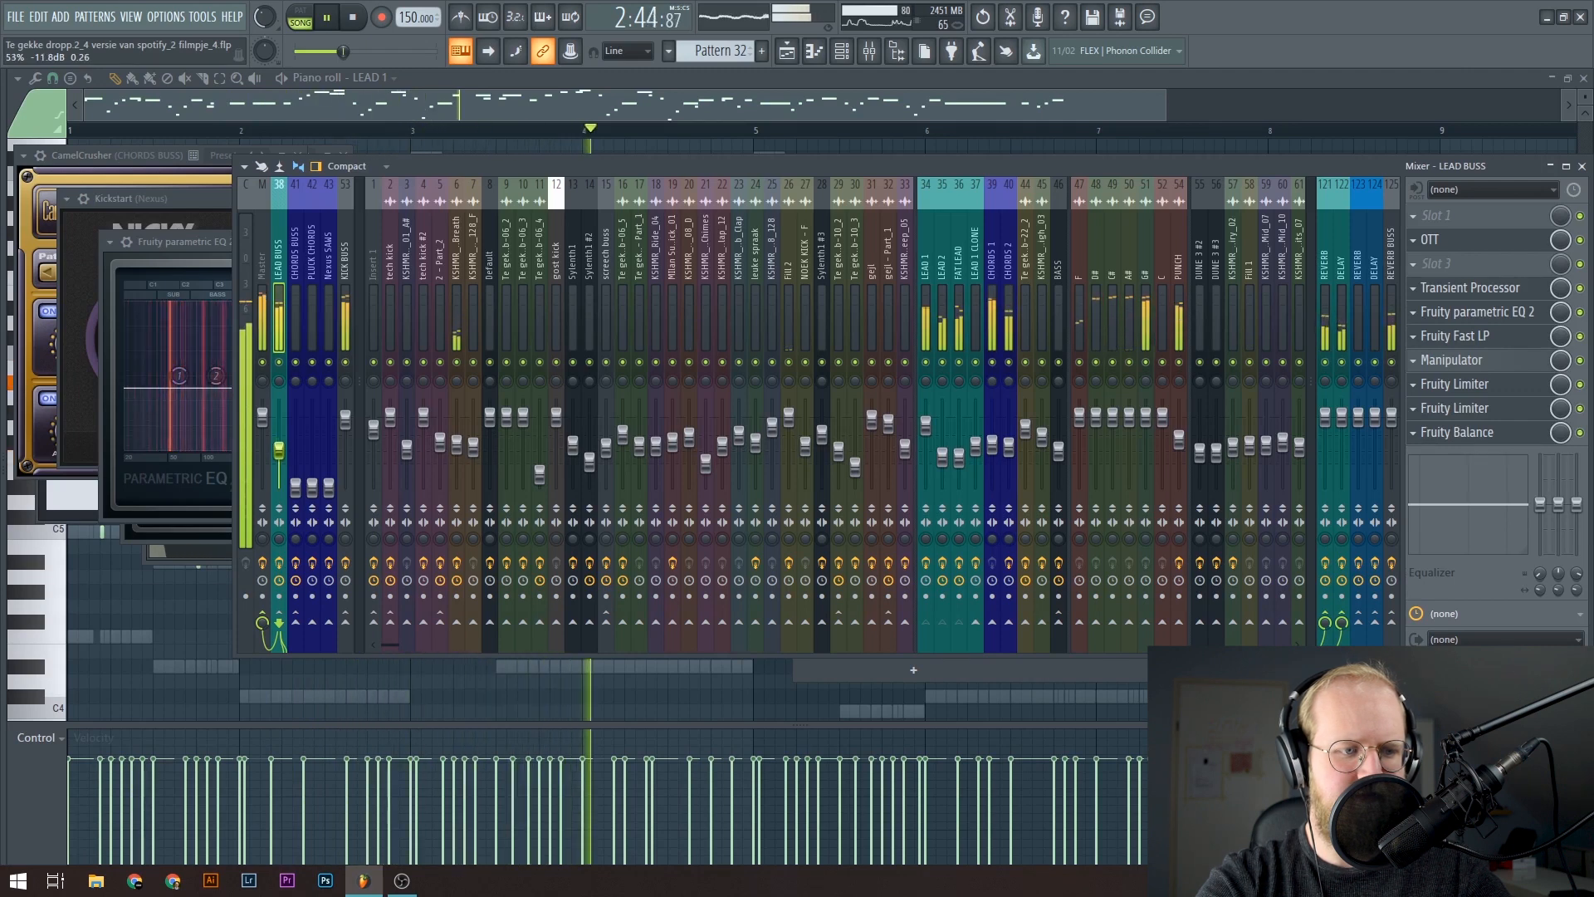
pyautogui.press('space')
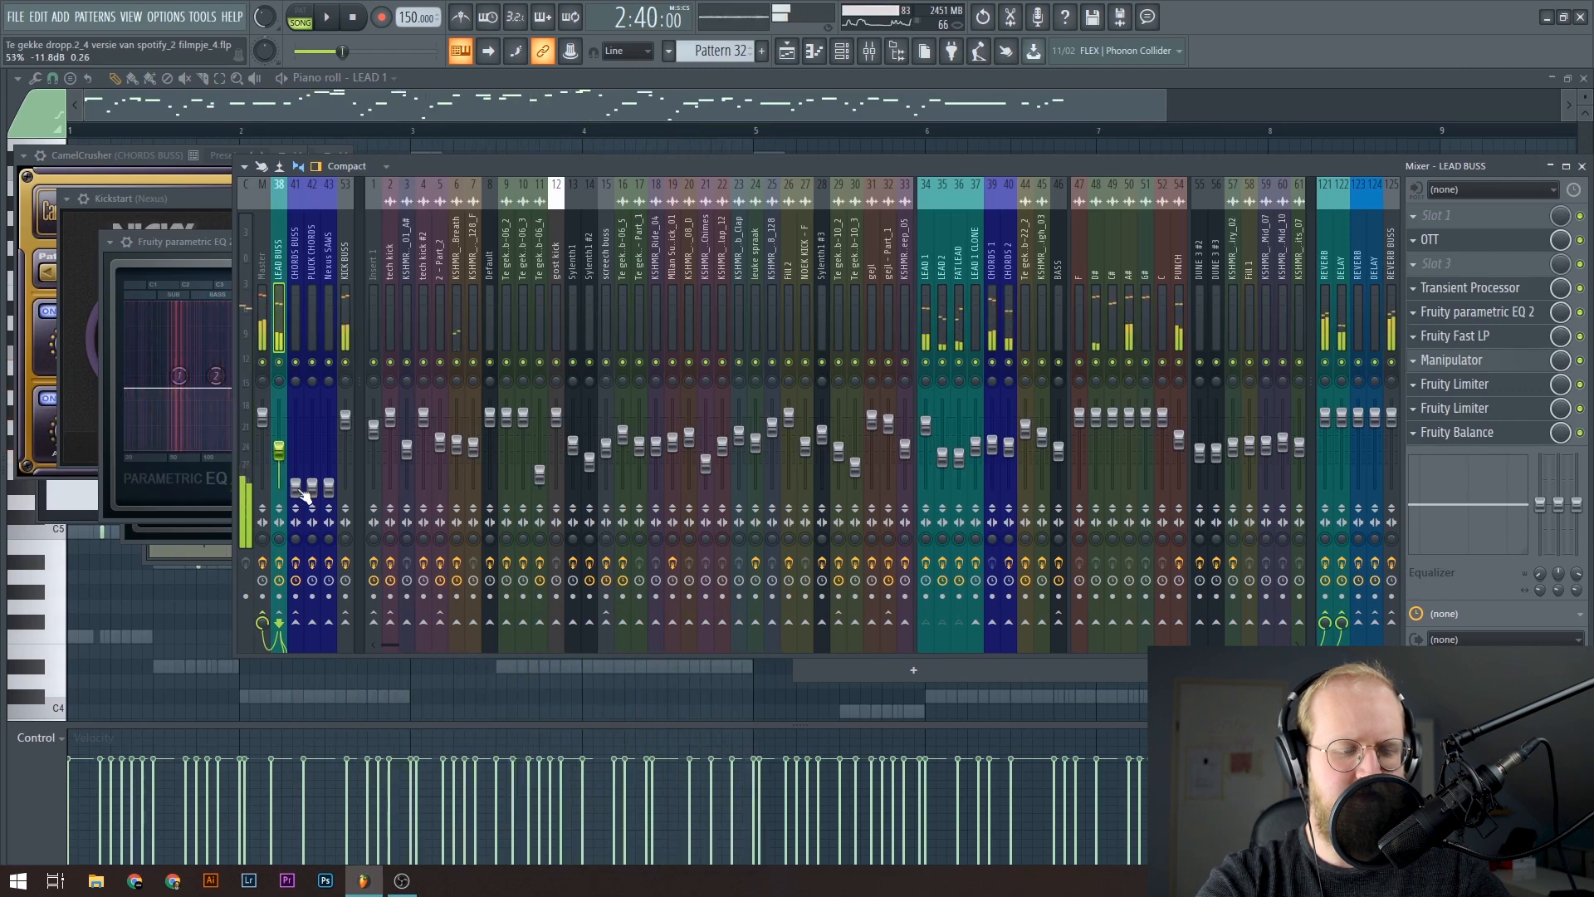
pyautogui.click(294, 496)
pyautogui.press('space')
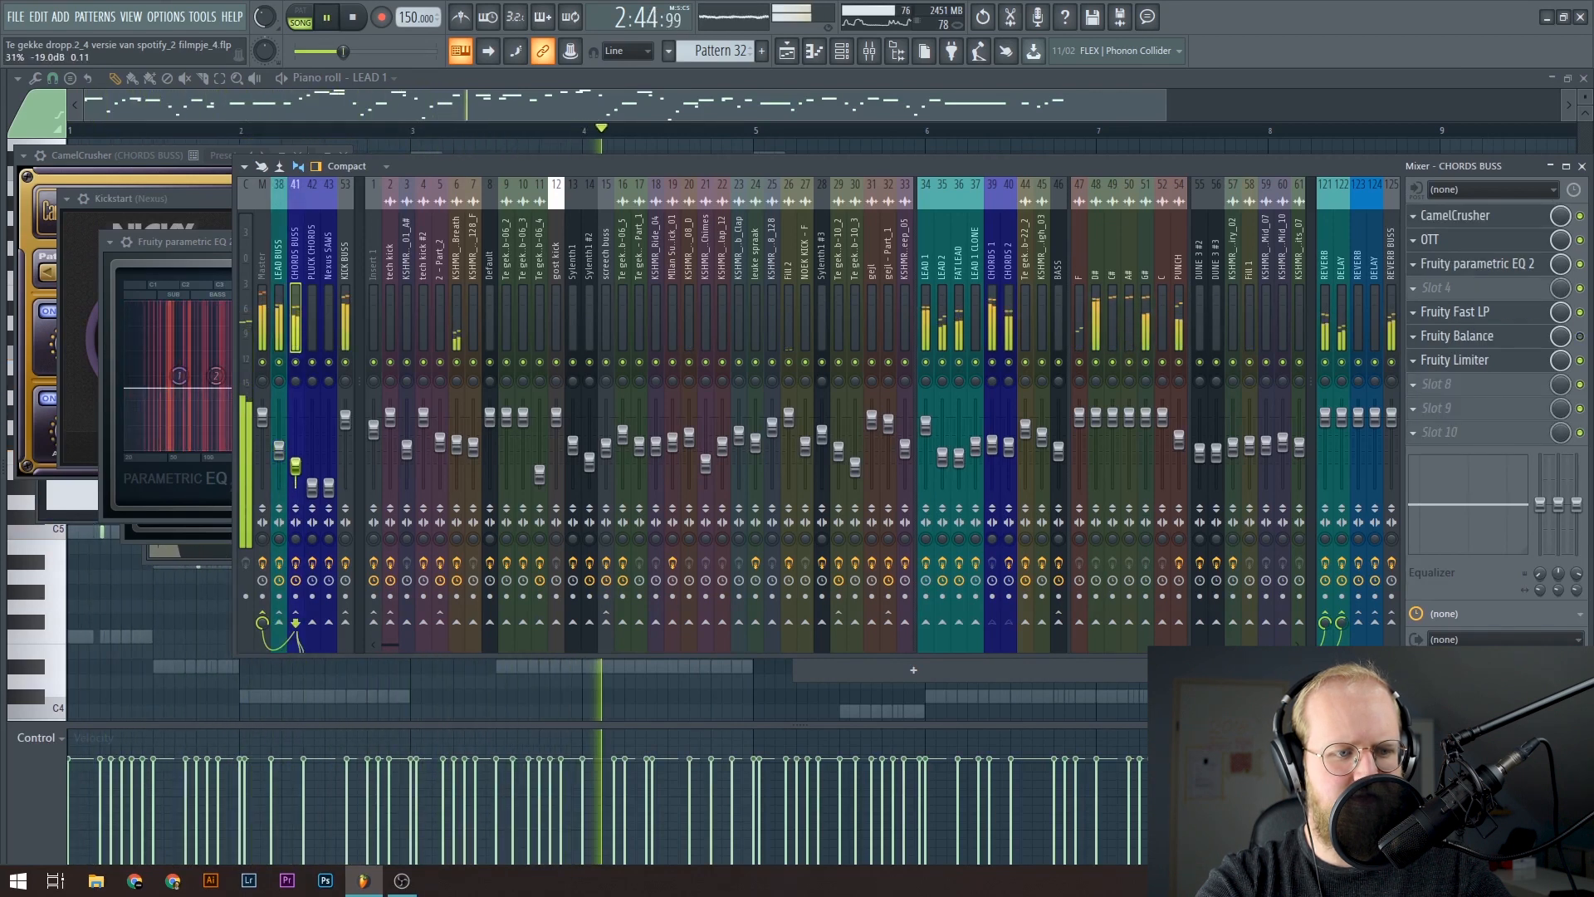
pyautogui.press('space')
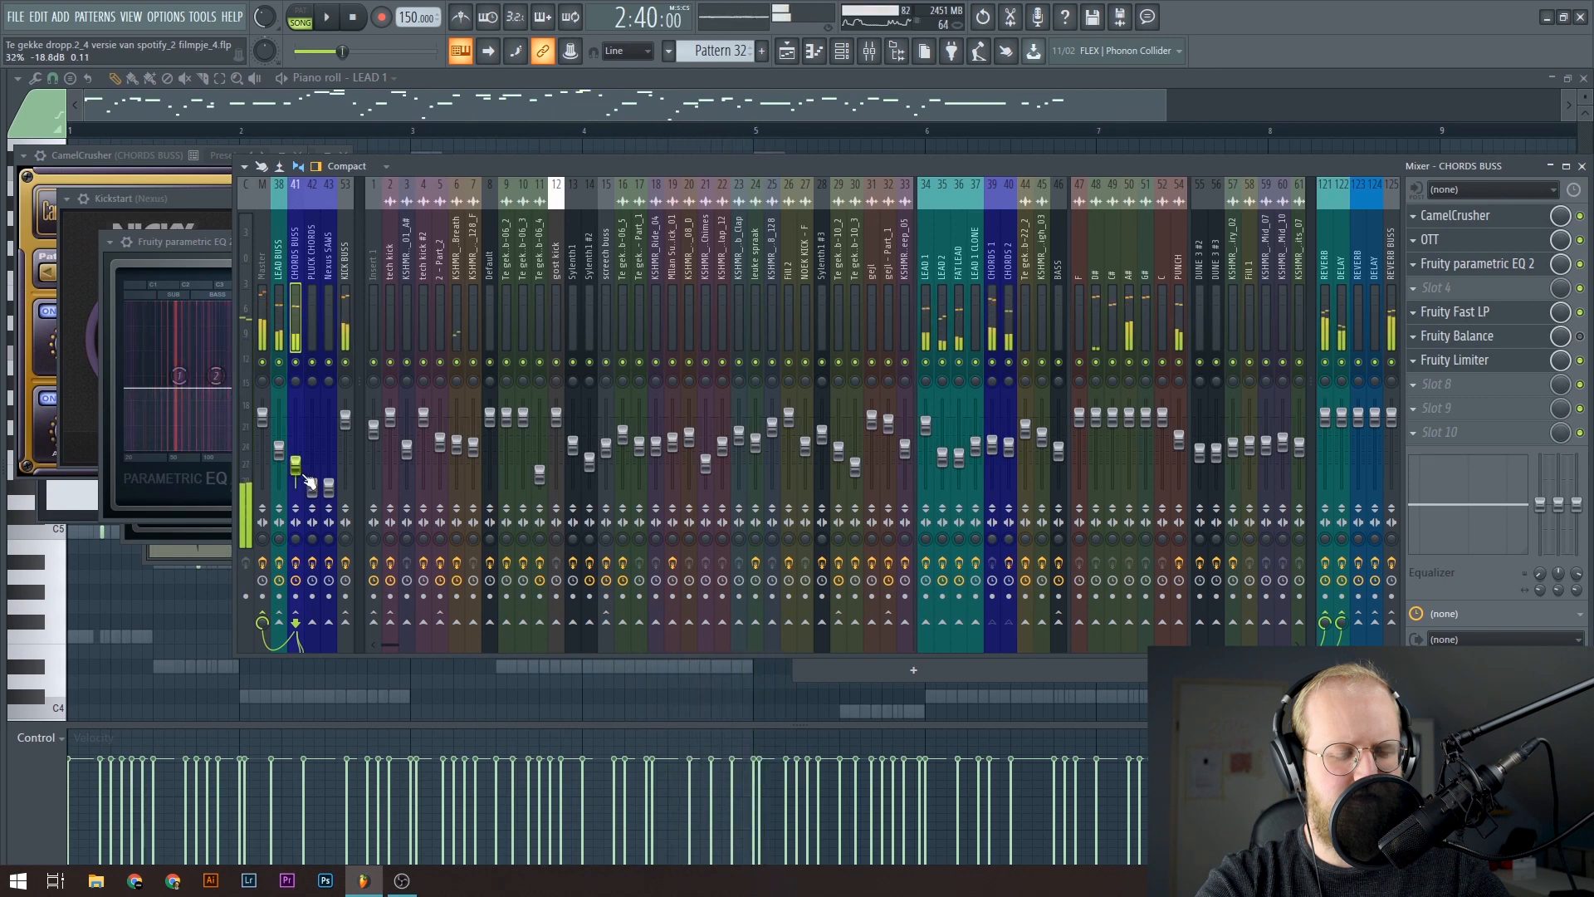
pyautogui.press('space')
# Step: Lower PLUCK CHORDS to about -18.8 dB and Nexus SAWS to about -15.8 dB, nudged slightly up
pyautogui.click(313, 480)
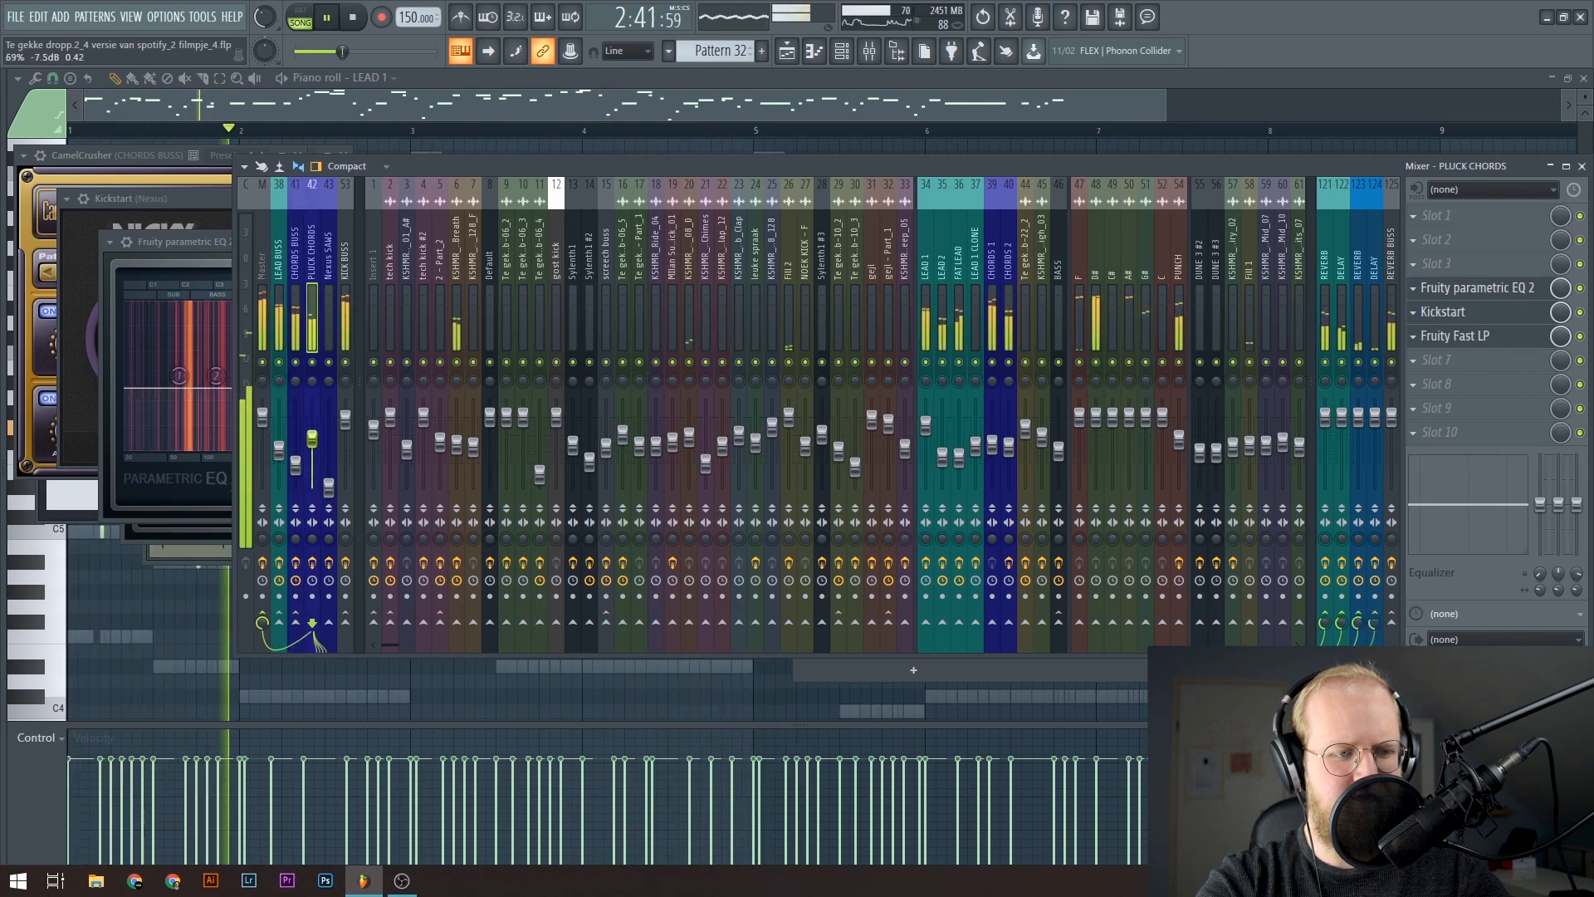
pyautogui.moveTo(312, 439); pyautogui.dragTo(311, 465)
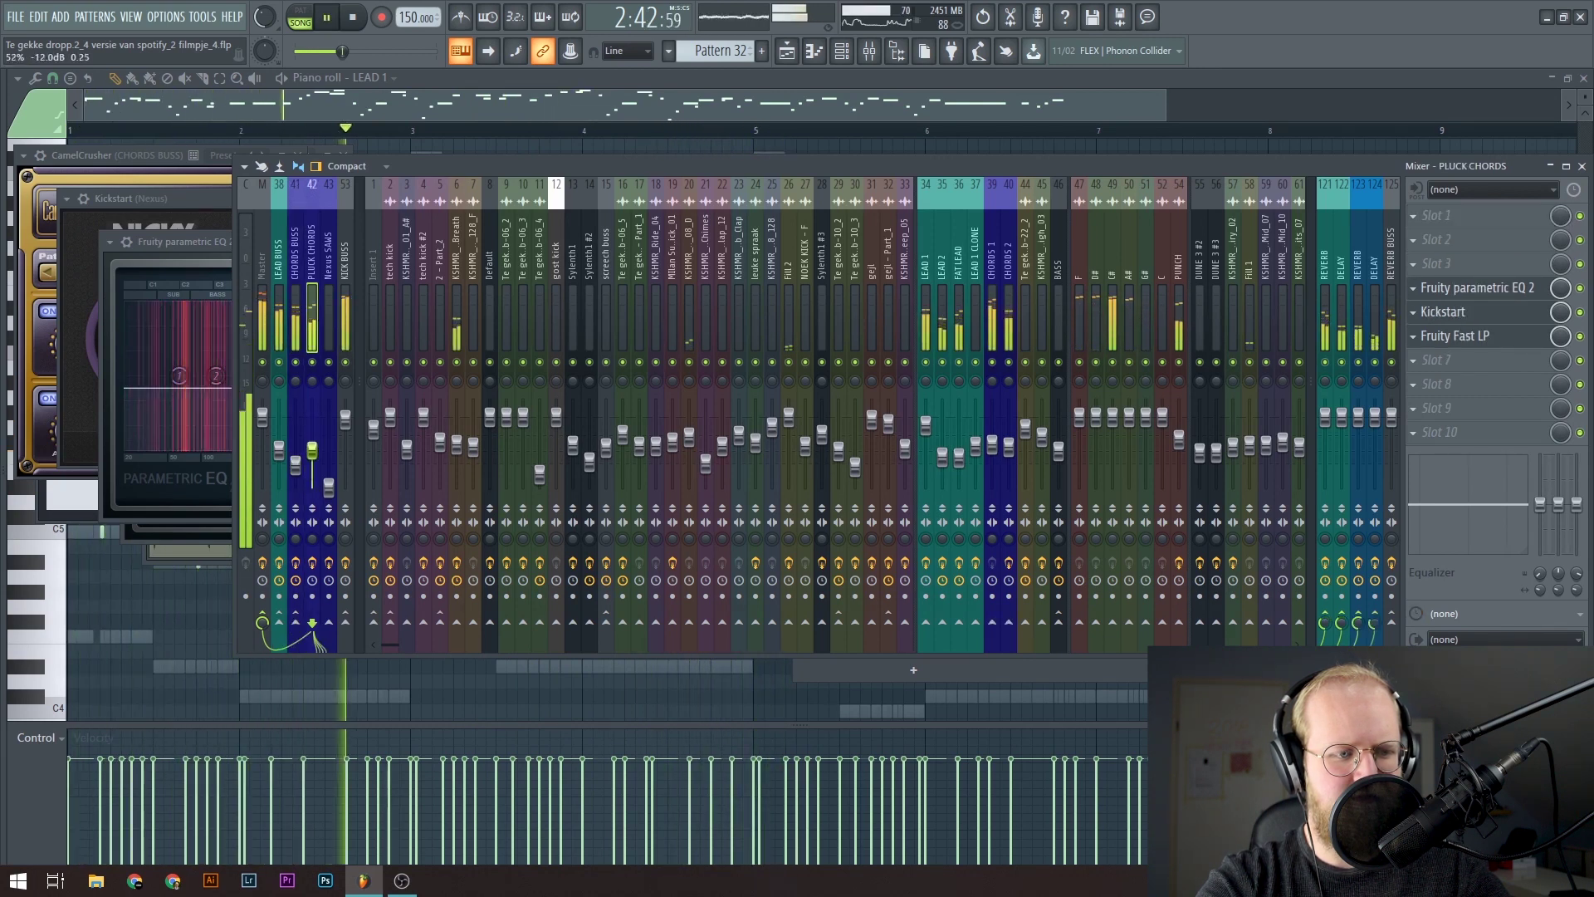
pyautogui.click(328, 486)
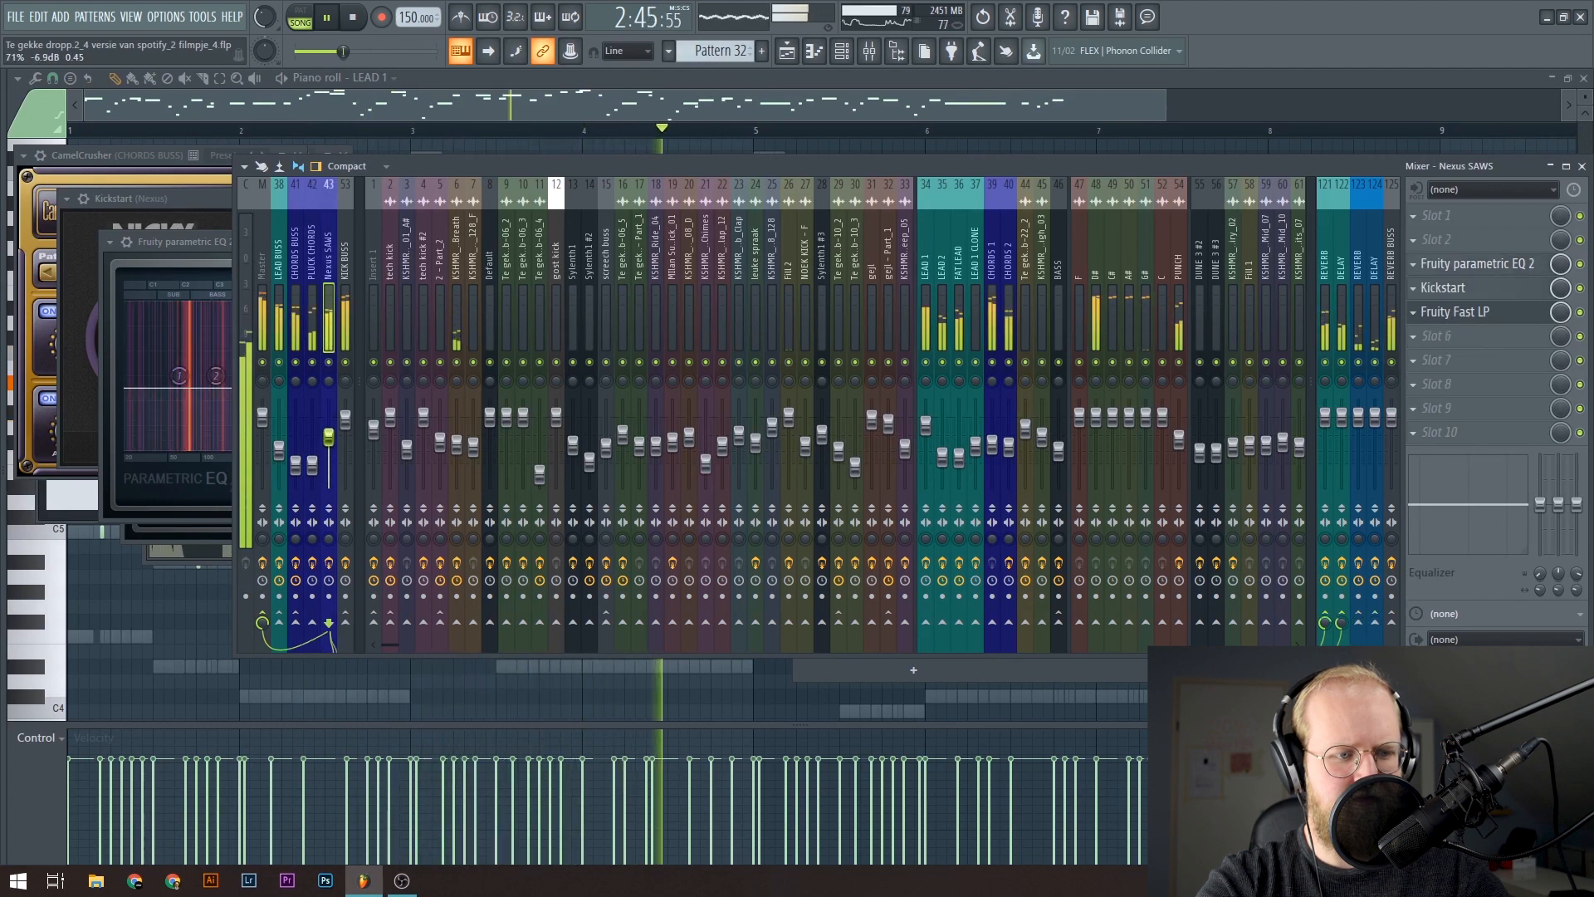
pyautogui.moveTo(328, 439); pyautogui.dragTo(330, 463)
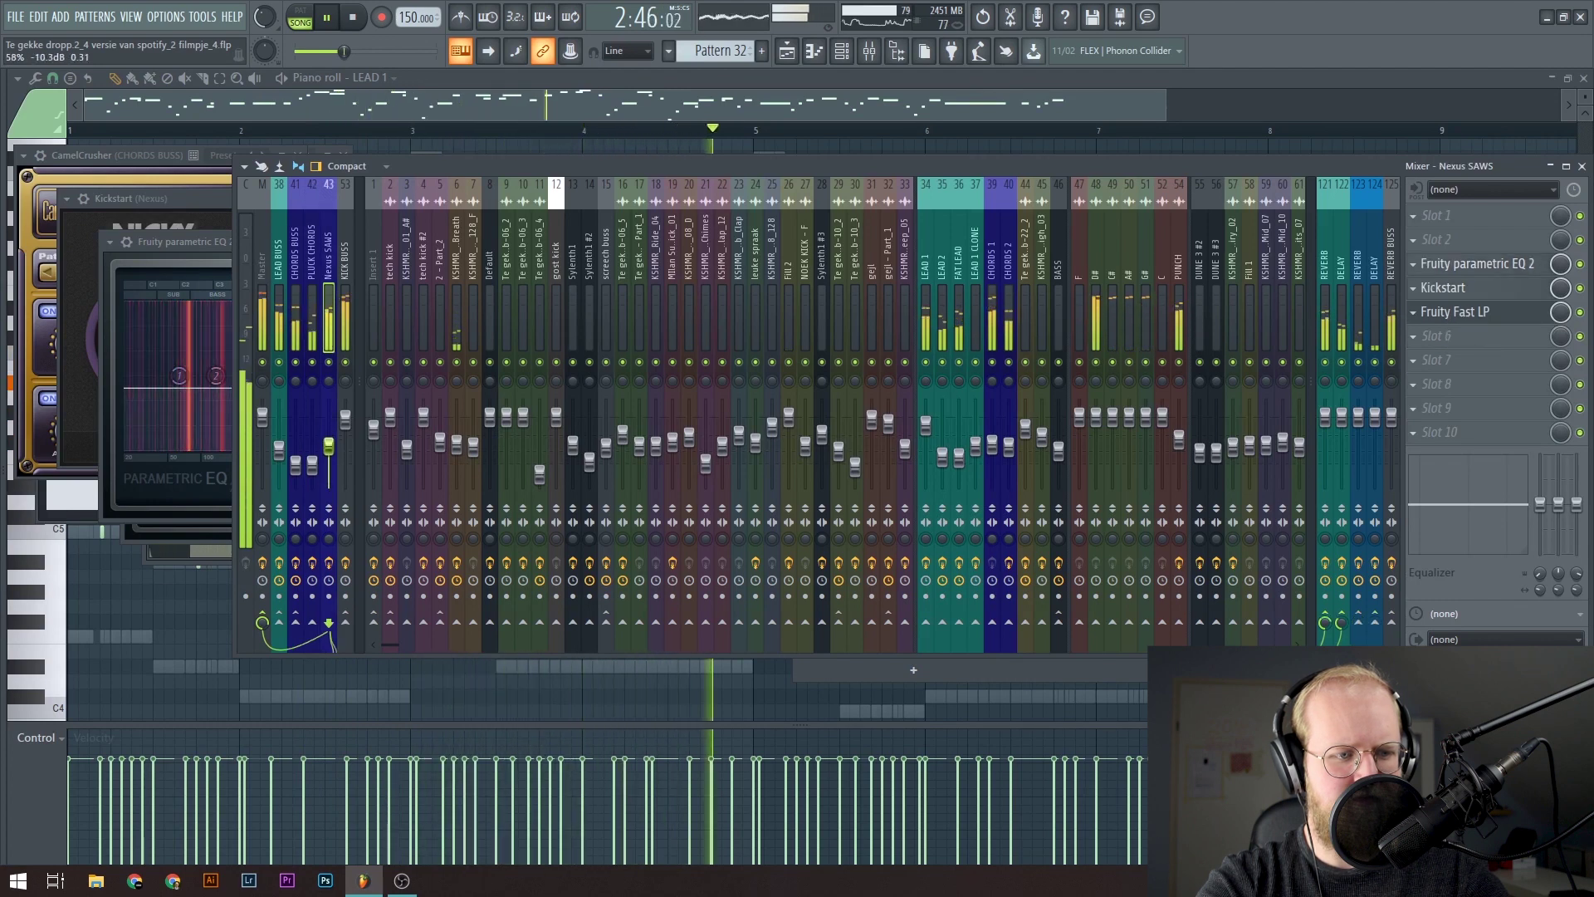
pyautogui.click(319, 470)
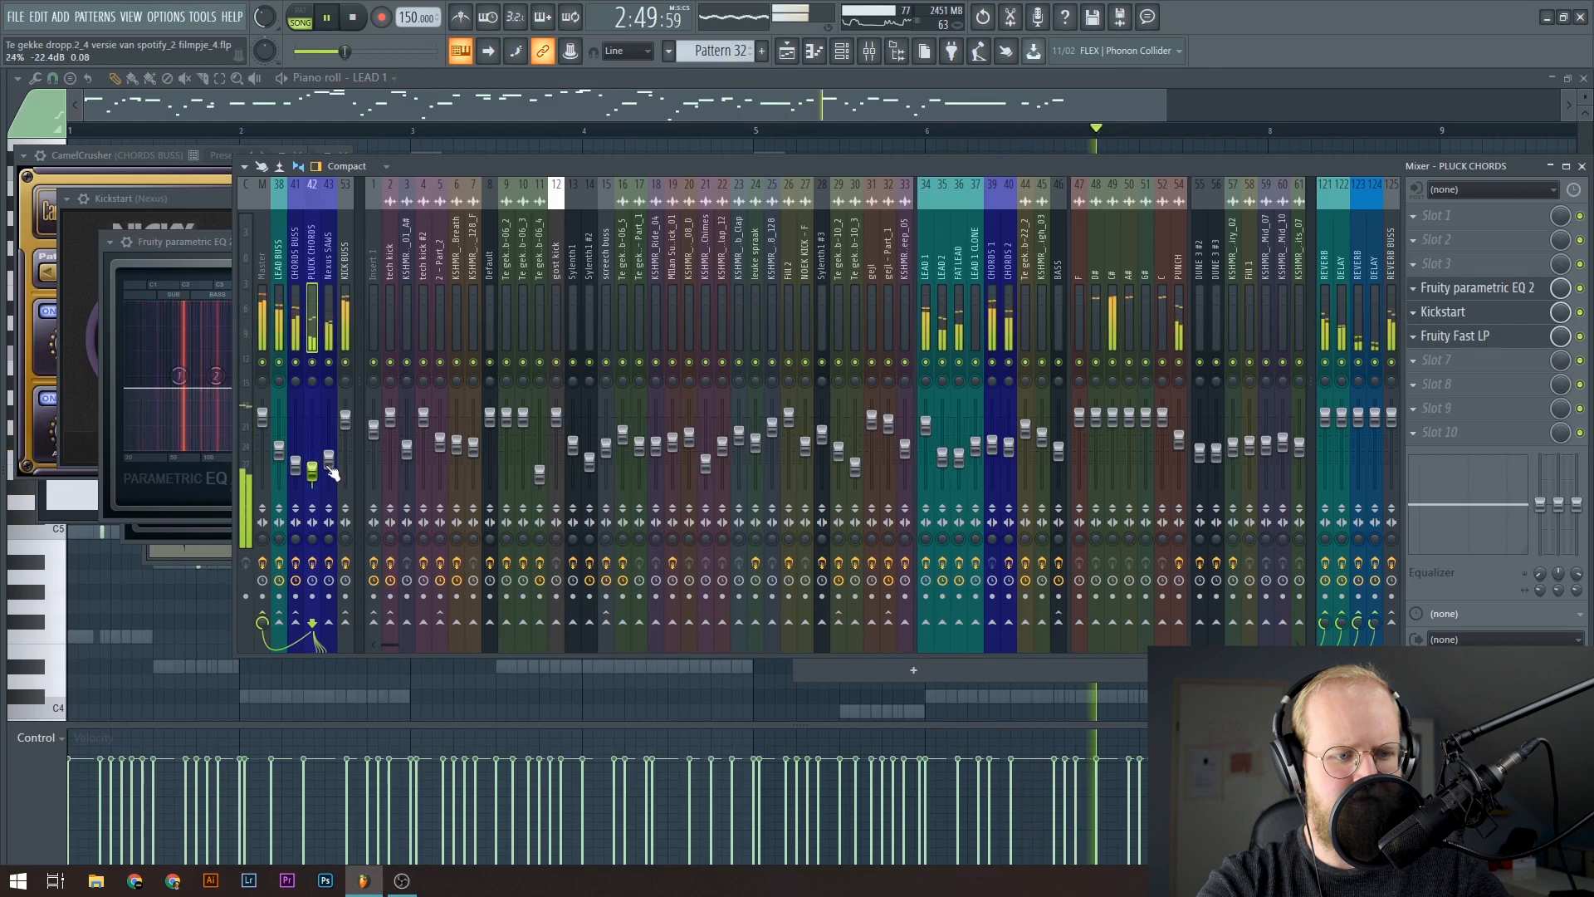
pyautogui.moveTo(328, 463); pyautogui.dragTo(332, 449)
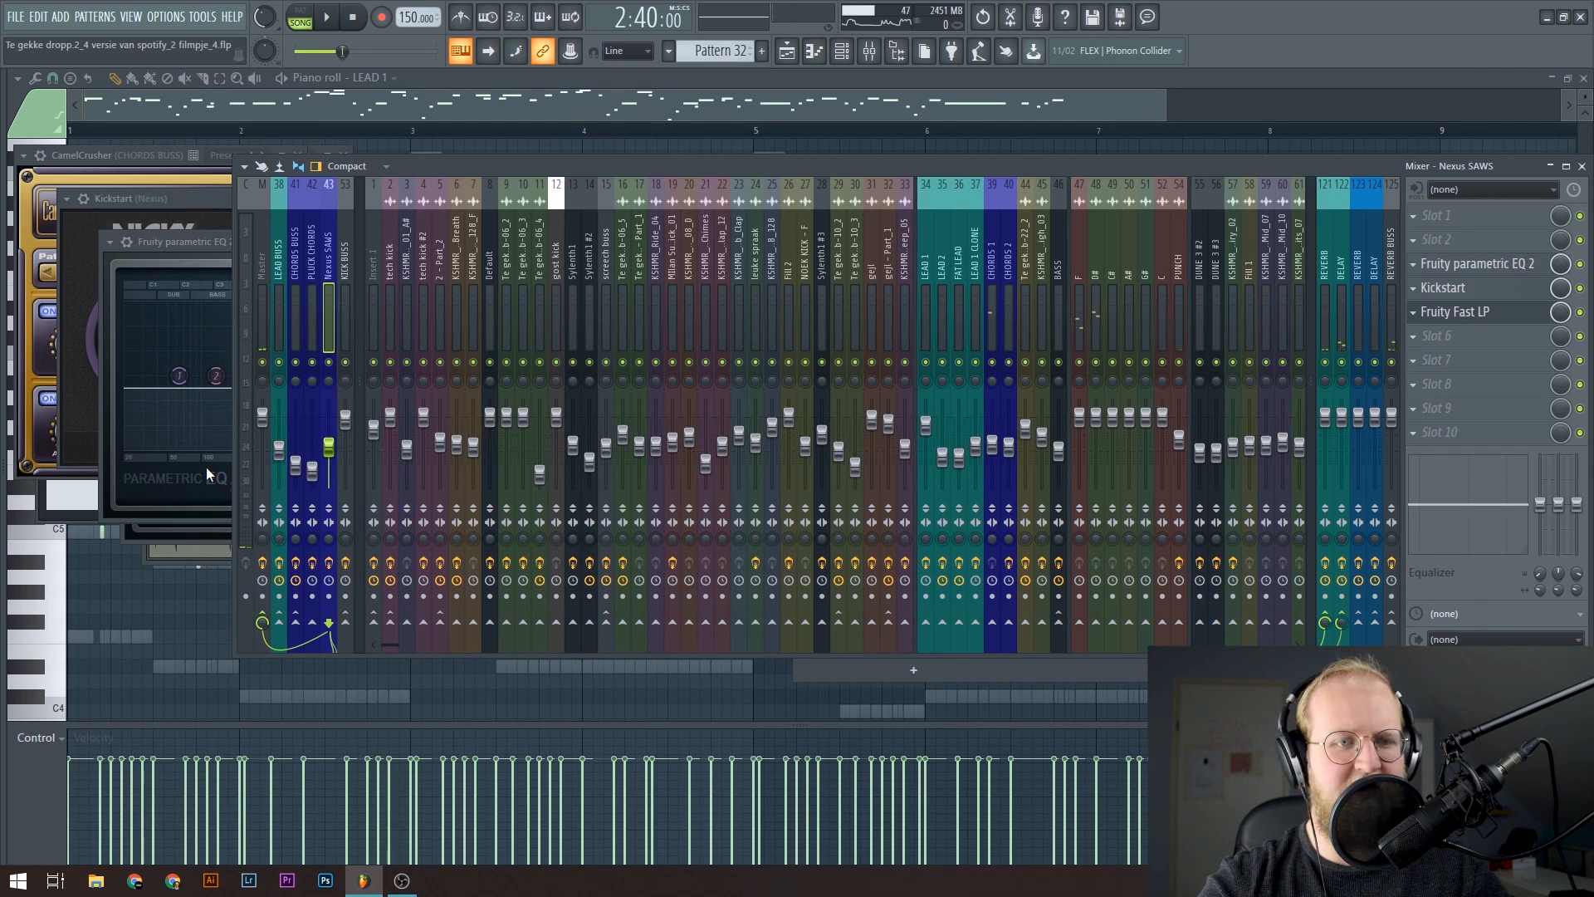
# Step: Select the KICK BUSS insert to reveal its Parametric EQ 2 and Fruity Limiter chain
pyautogui.click(346, 311)
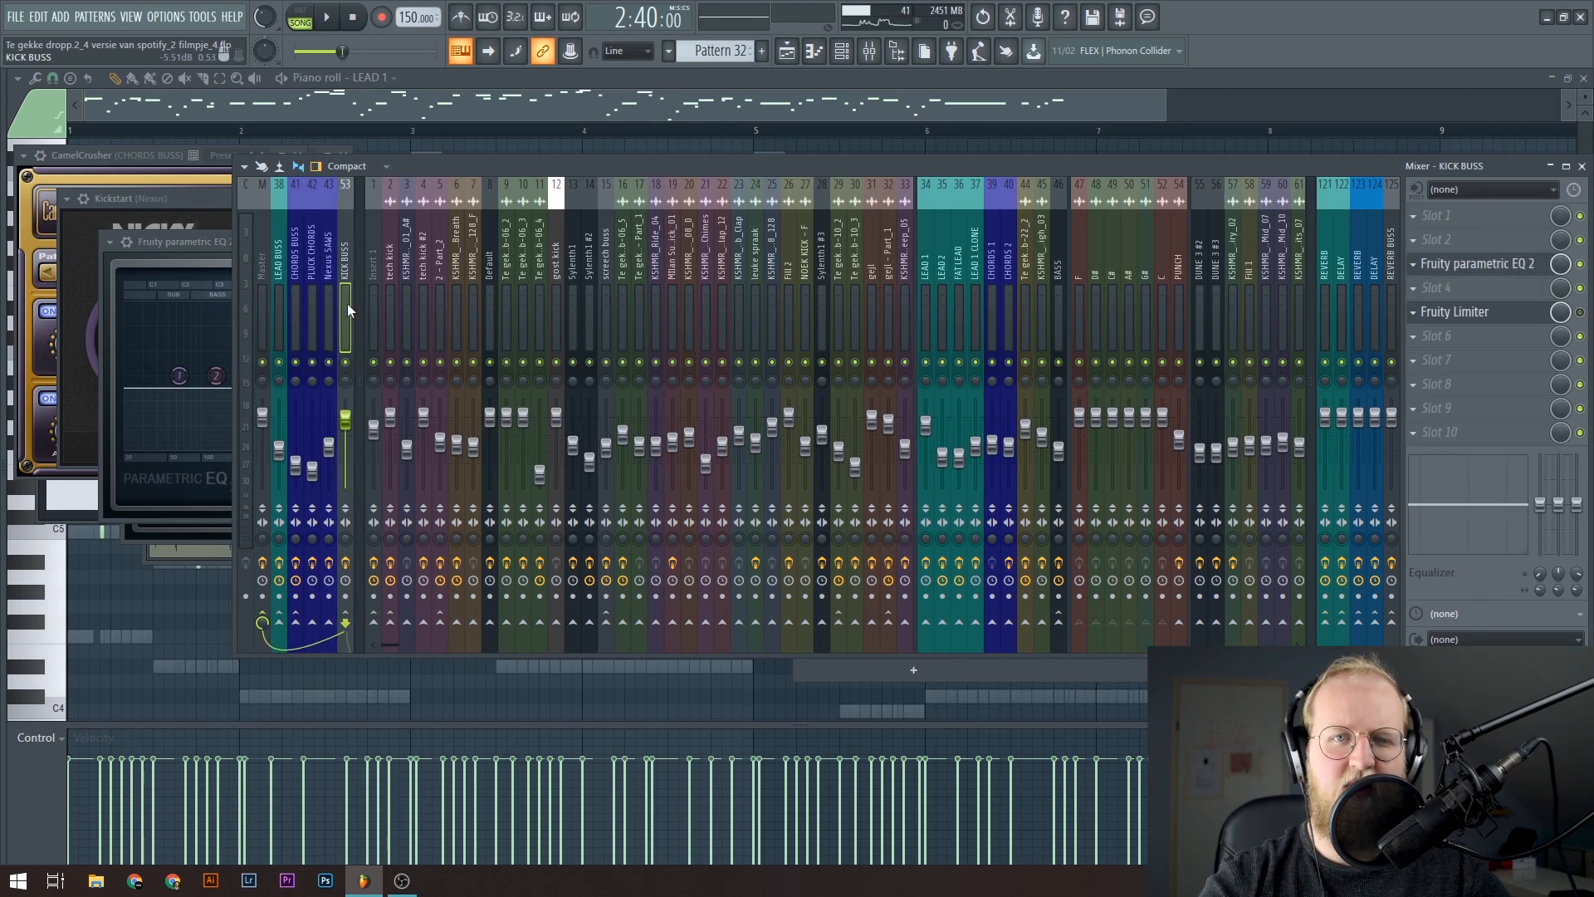